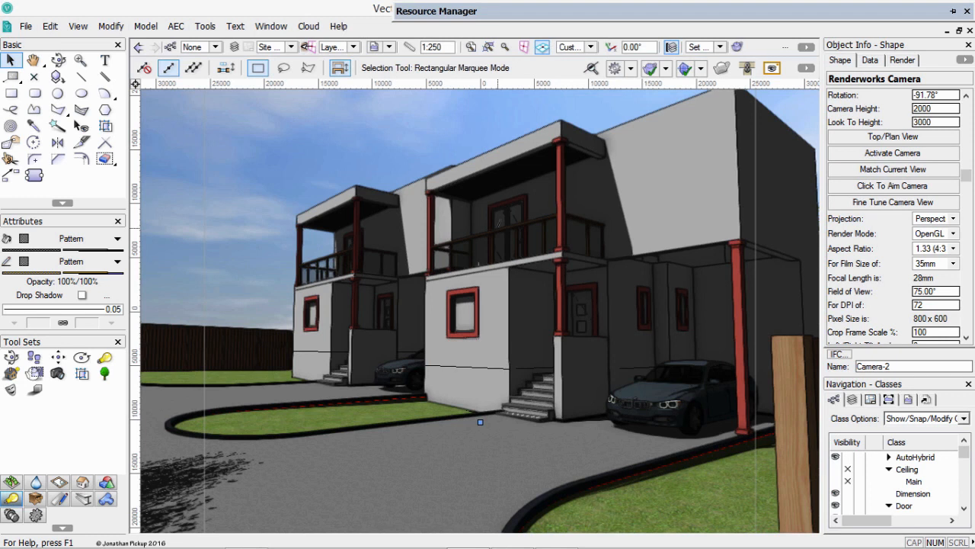
Step: Create a new blank document
click(26, 26)
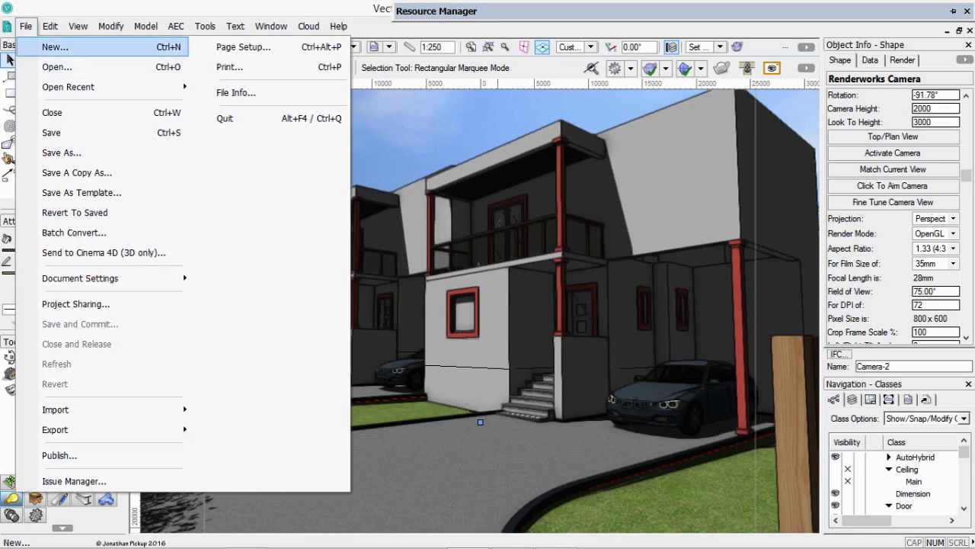
click(54, 47)
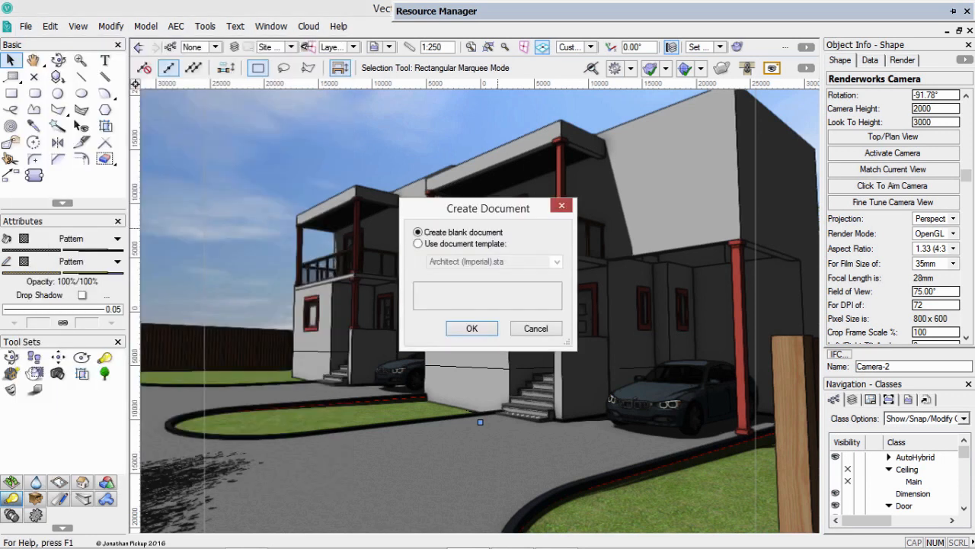
key(Return)
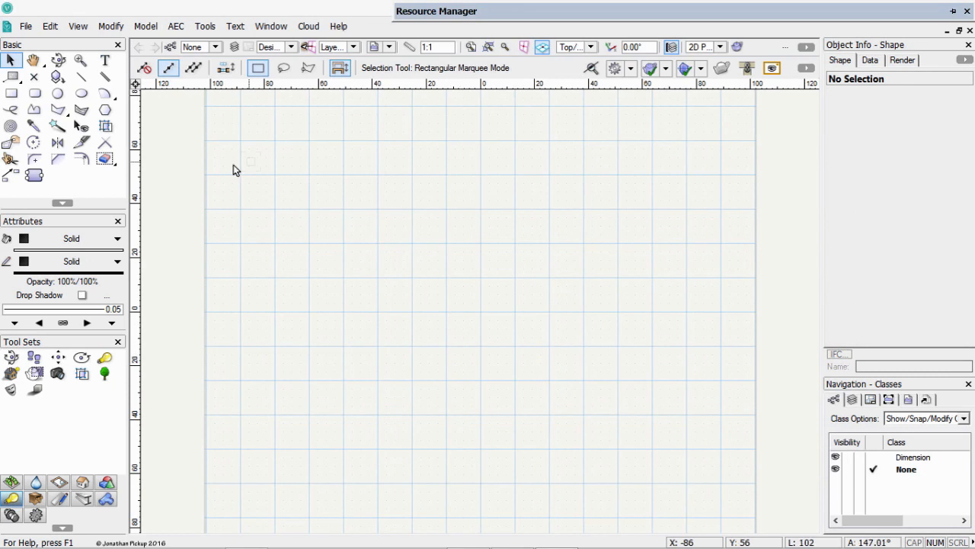
Step: In the document setup's units settings, choose Millimeters for length and Square Meters for area
click(26, 26)
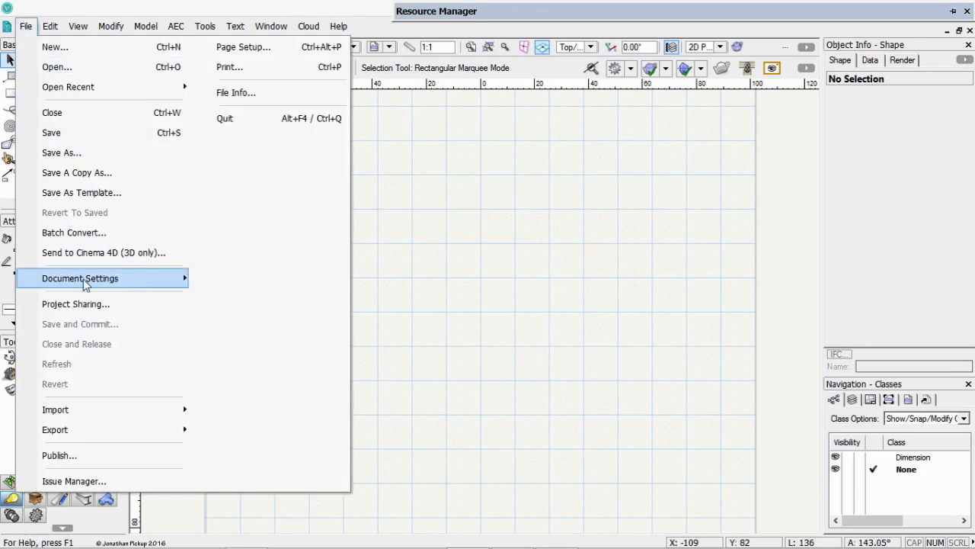
mouse_move(87, 279)
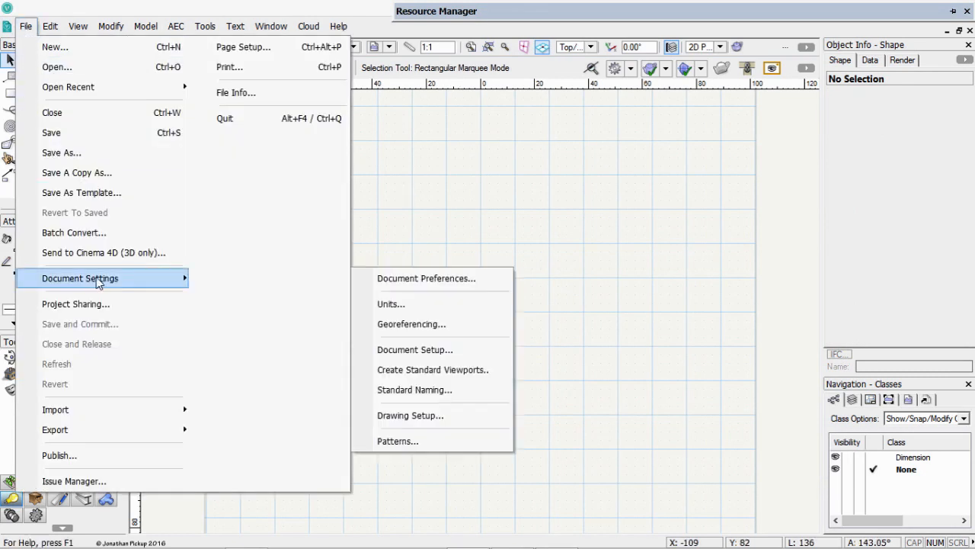
click(446, 350)
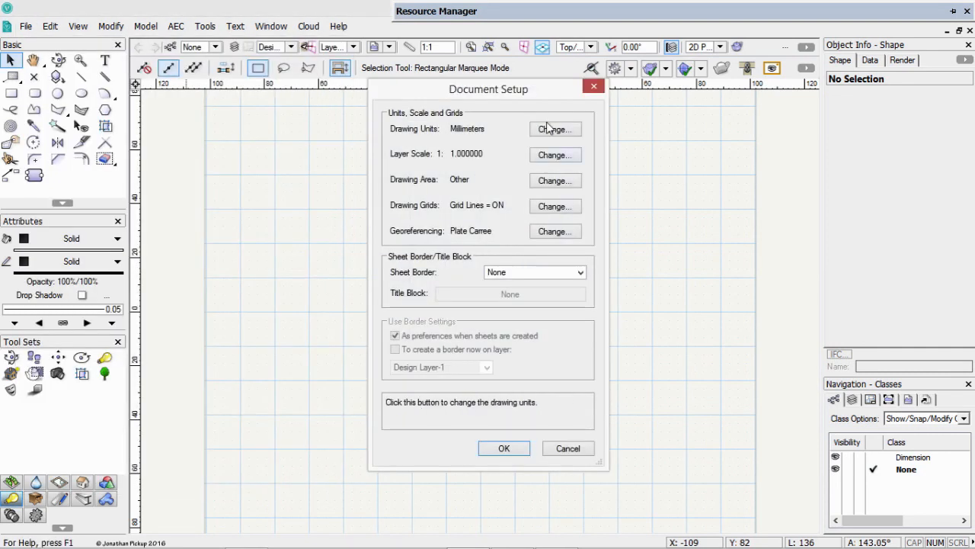
click(554, 130)
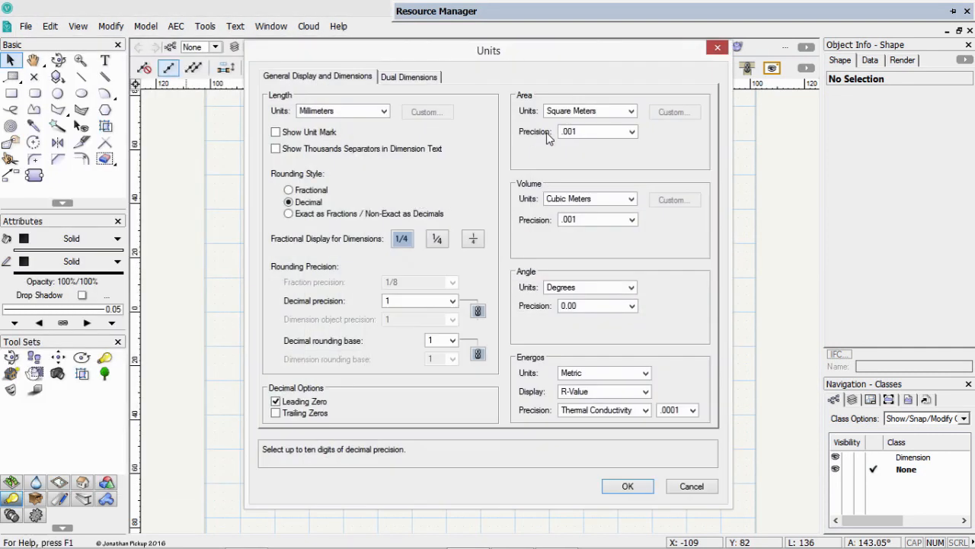
click(368, 115)
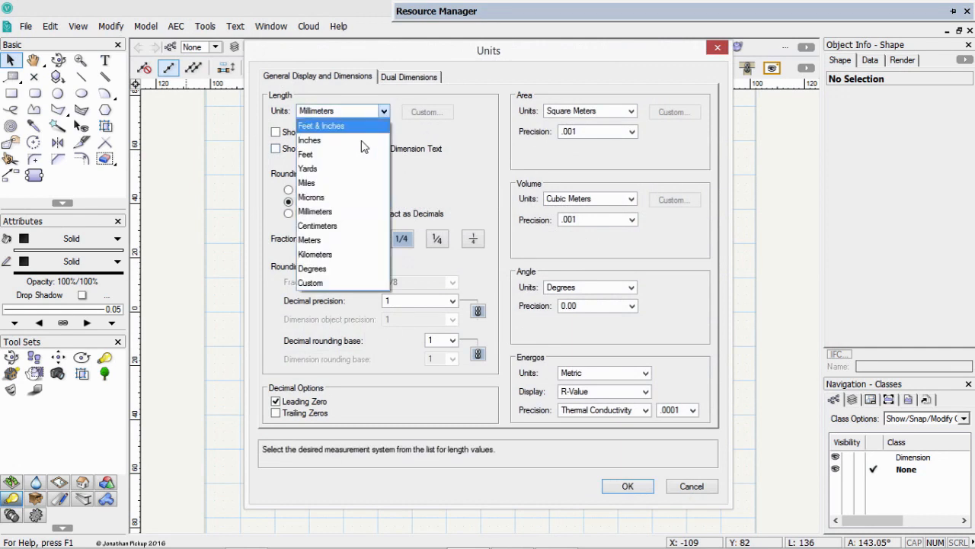
click(335, 211)
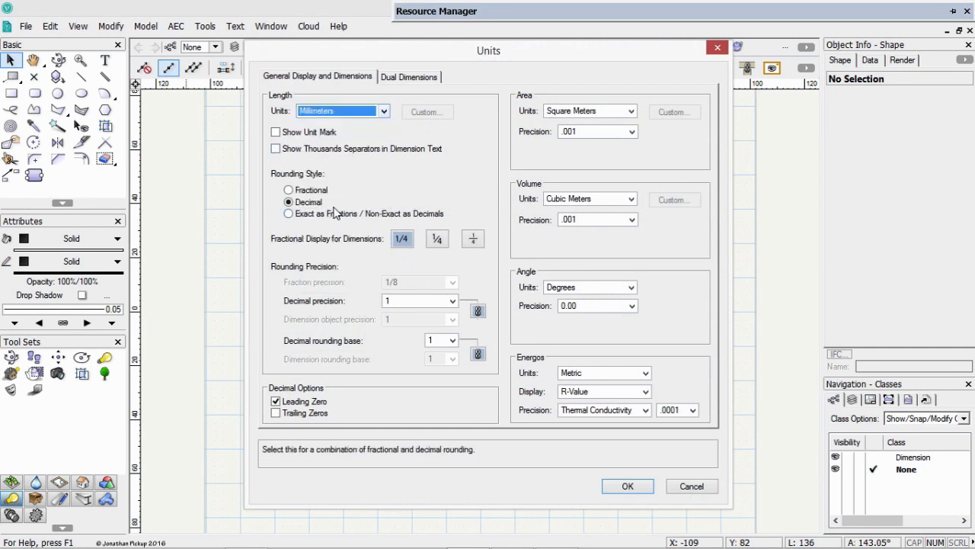
click(575, 114)
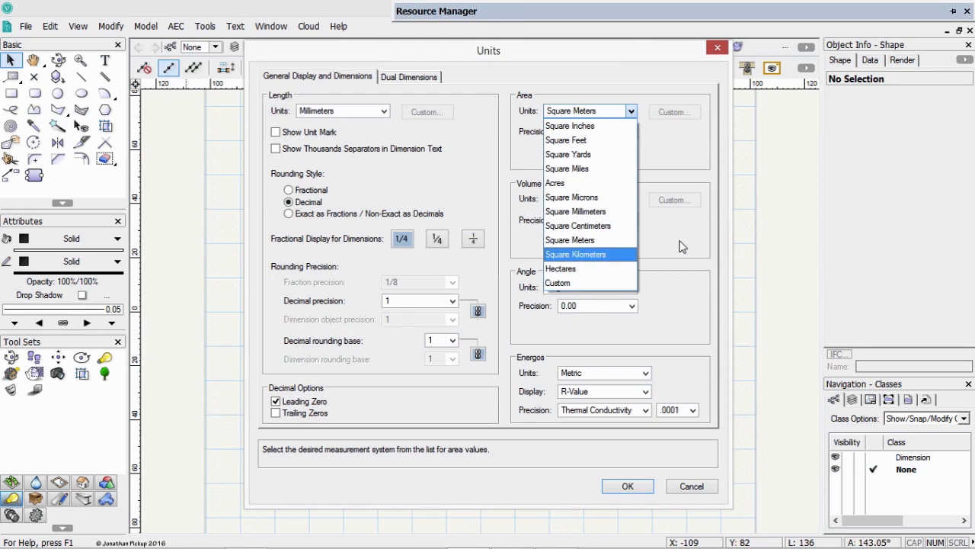
click(579, 240)
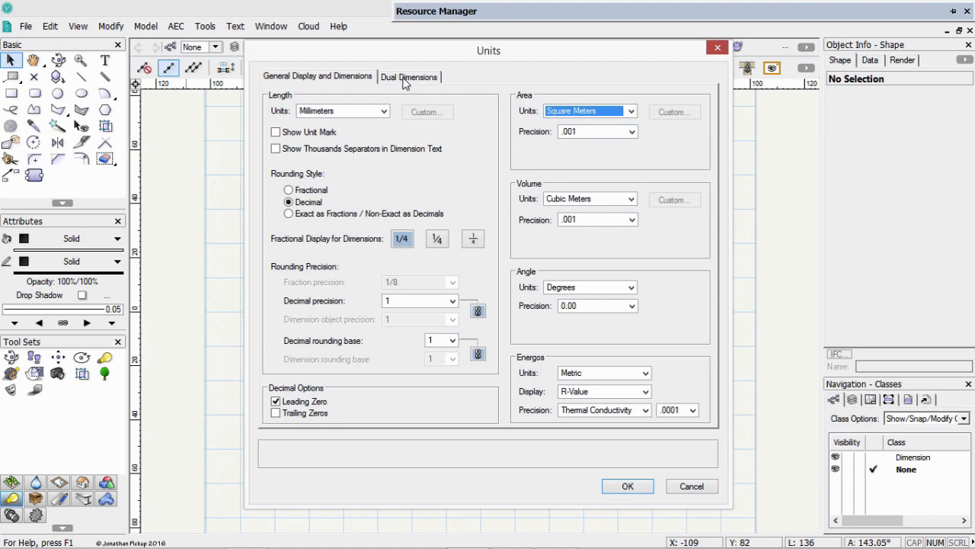
Step: Switch the length units to Feet & Inches with the Fractional rounding style
click(375, 113)
scroll(359, 137, up, 1)
click(347, 127)
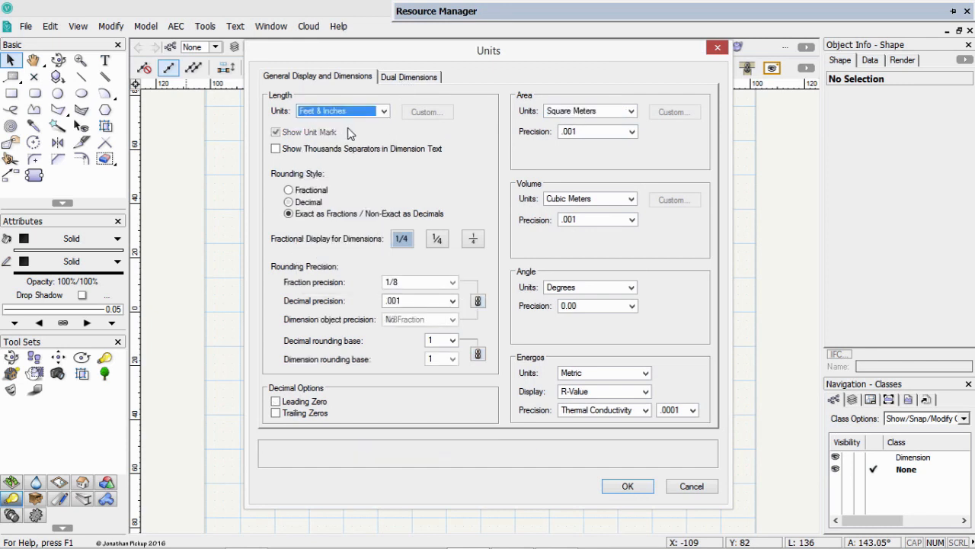
click(312, 192)
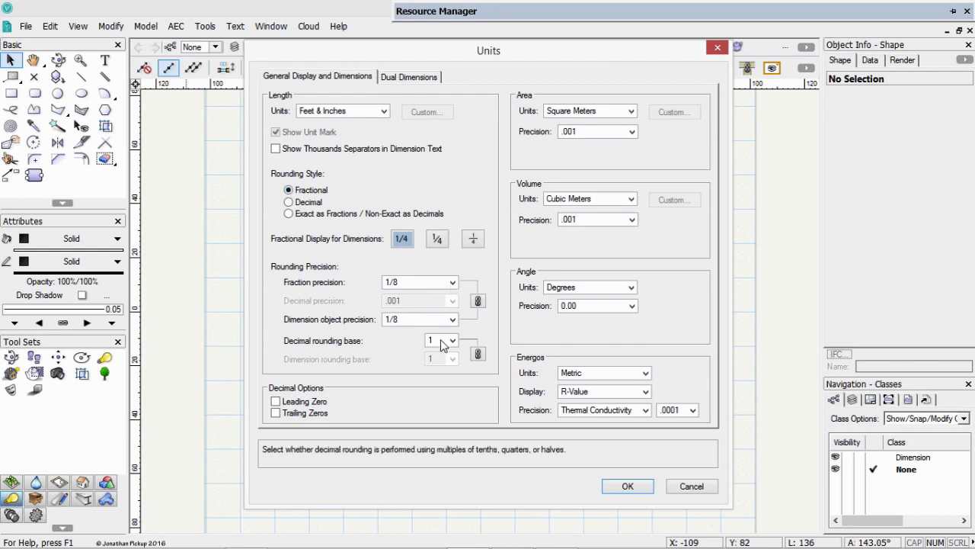
Step: Set the area units to Square Feet, the volume units to Cubic Yards and the Energos units to Imperial_US
click(598, 112)
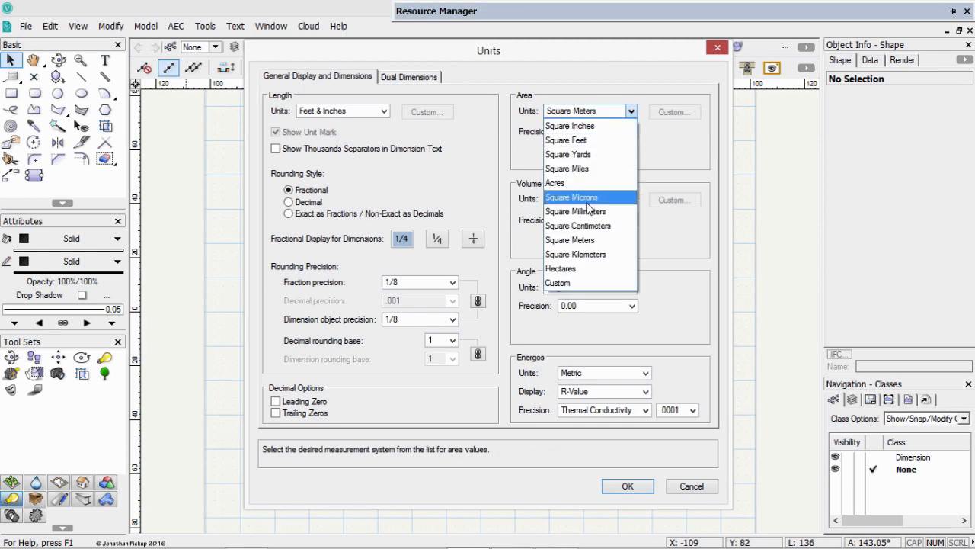
click(594, 141)
click(615, 198)
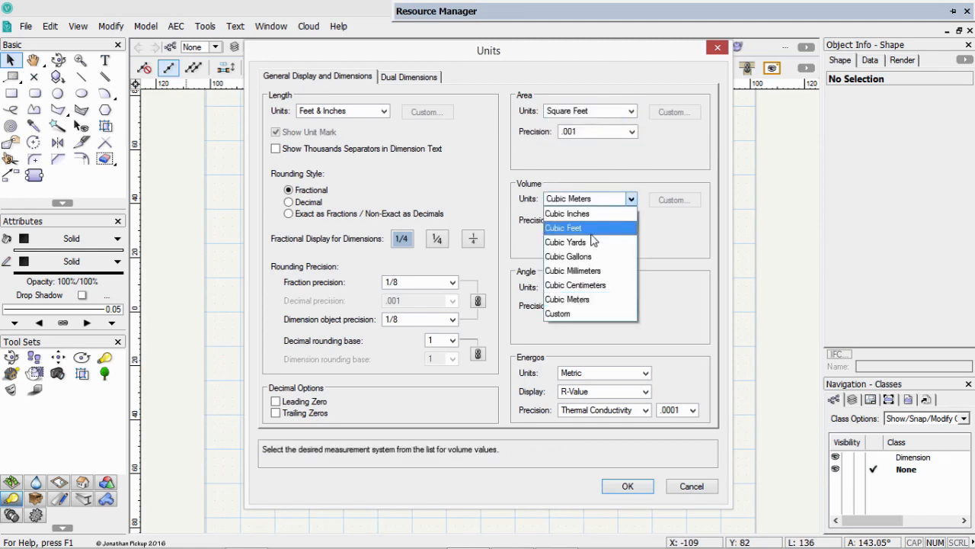
click(592, 241)
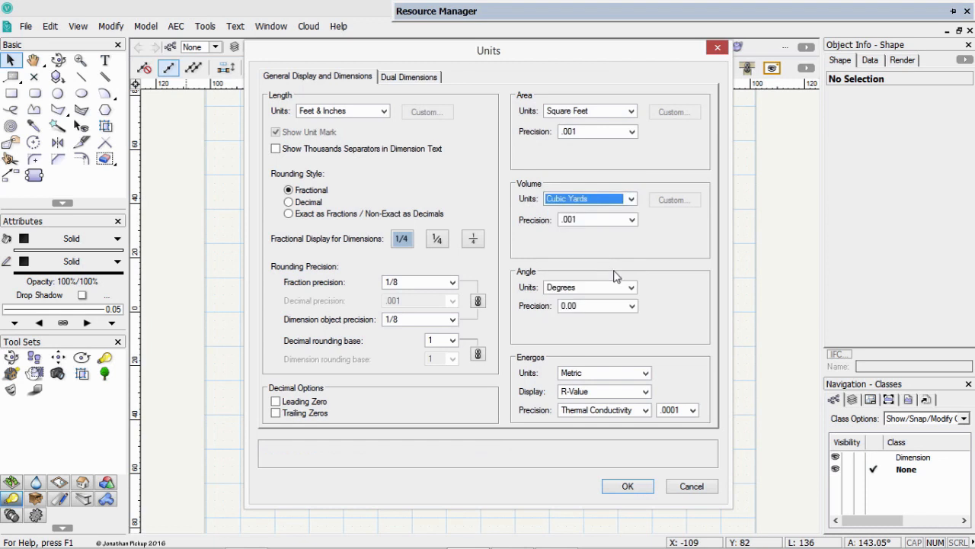
click(655, 373)
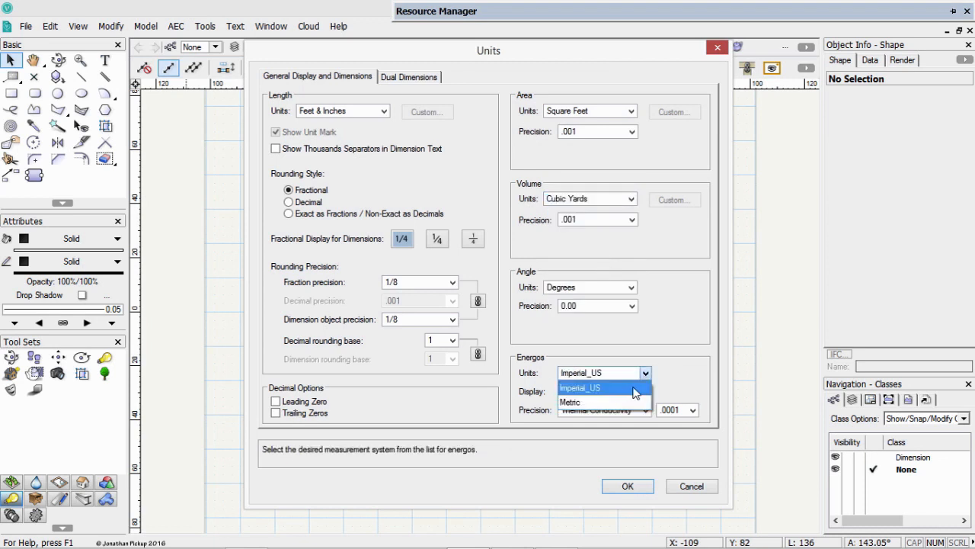
click(644, 387)
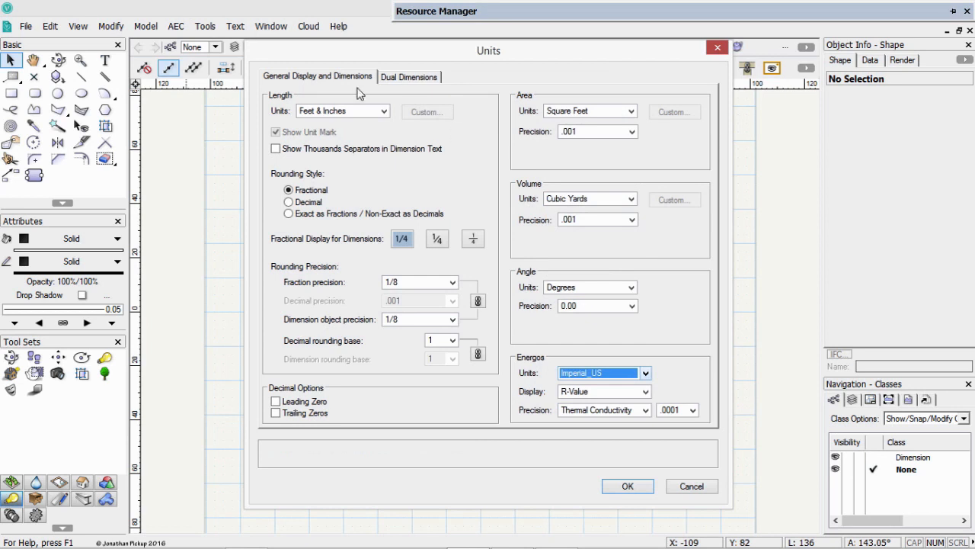
Step: Set the units to Millimeters for length, Square Meters for area, Cubic Meters for volume and Metric for Energos
click(356, 111)
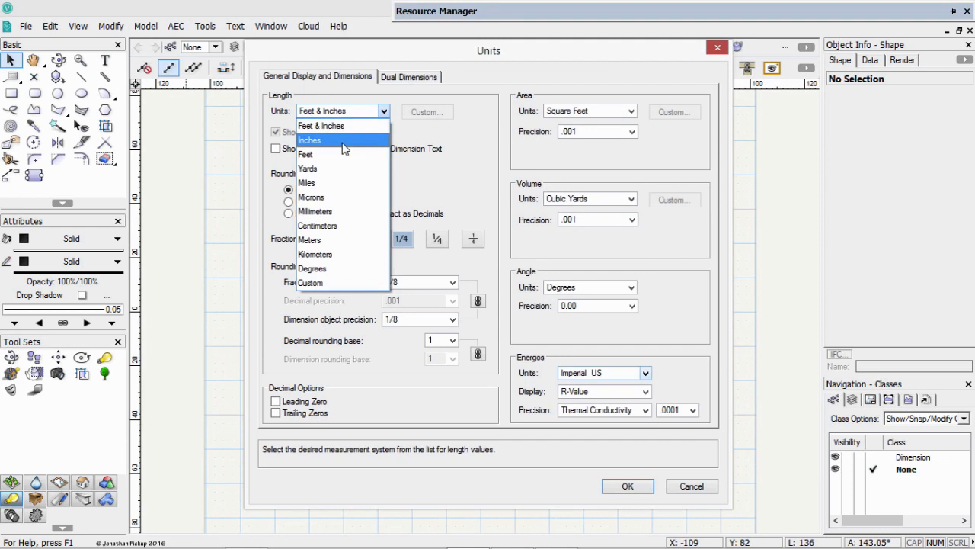
click(348, 212)
click(591, 111)
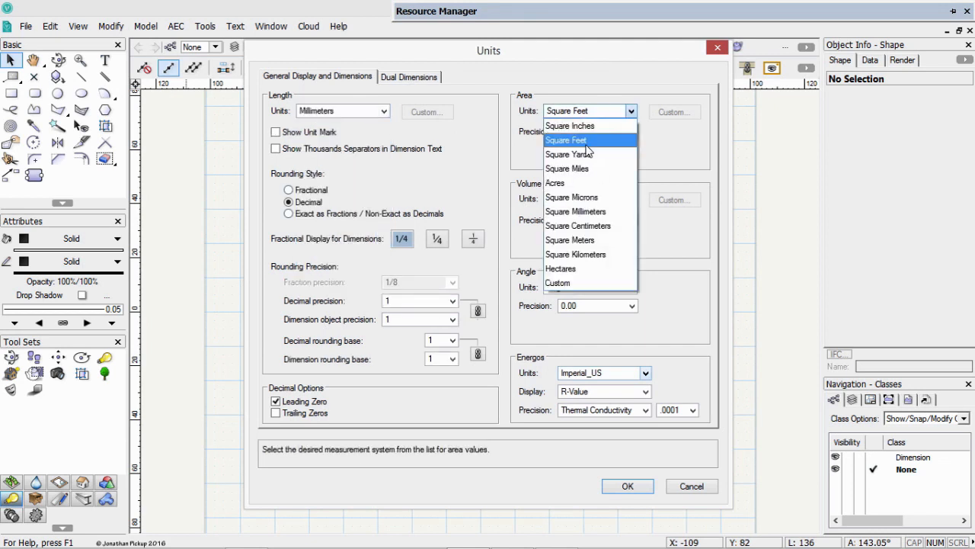
click(677, 157)
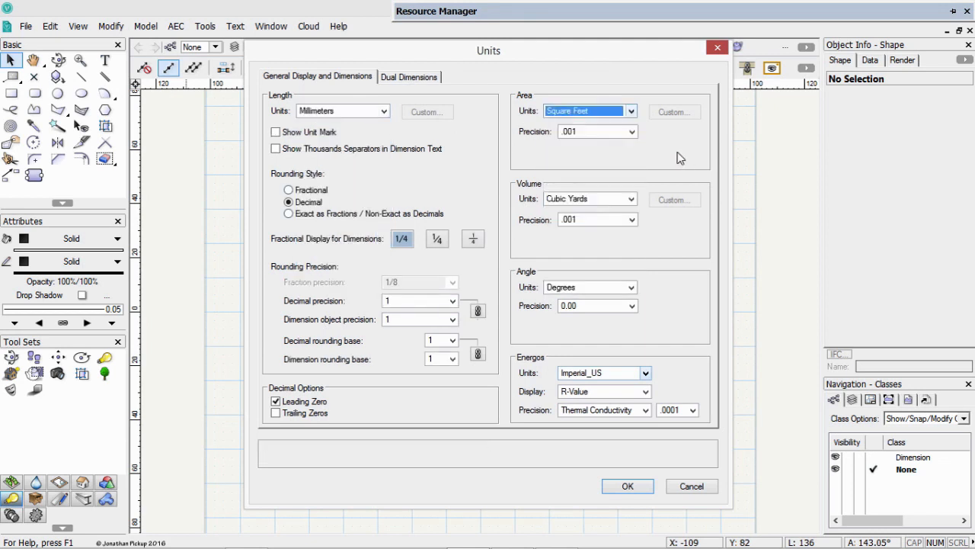
click(631, 112)
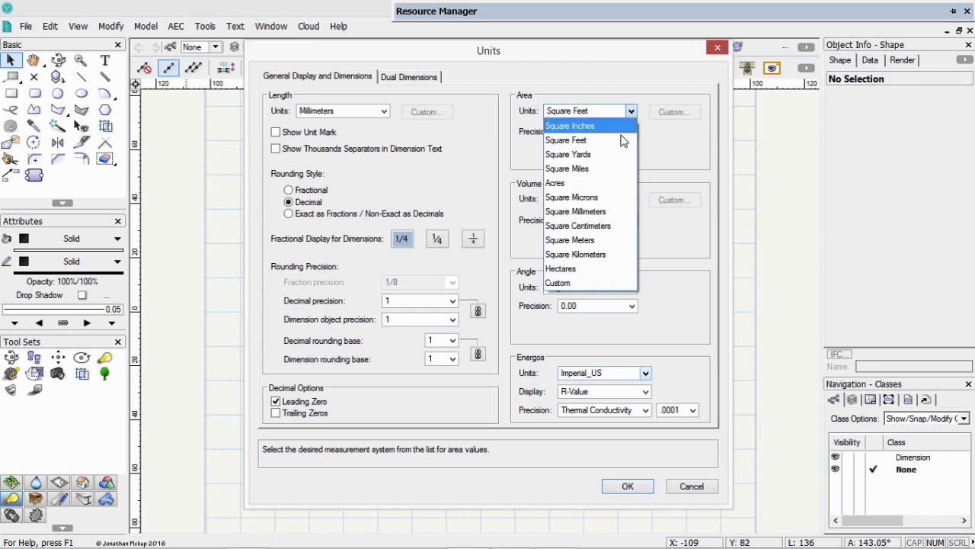
click(583, 240)
click(607, 199)
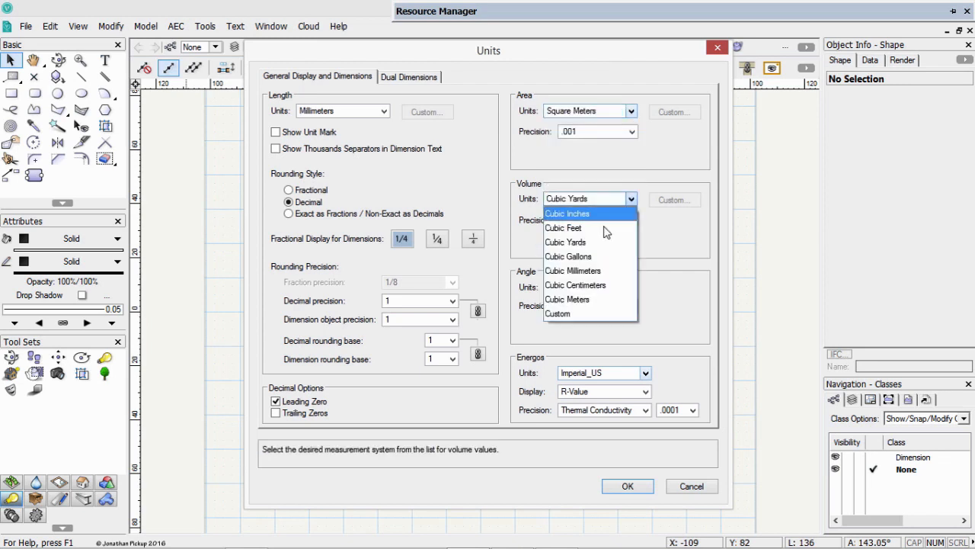
click(579, 296)
click(610, 373)
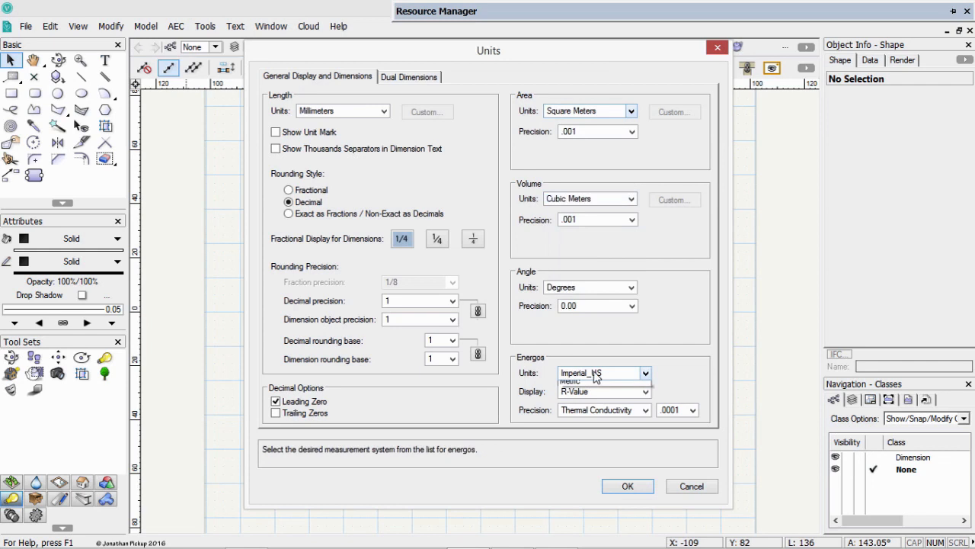
click(585, 398)
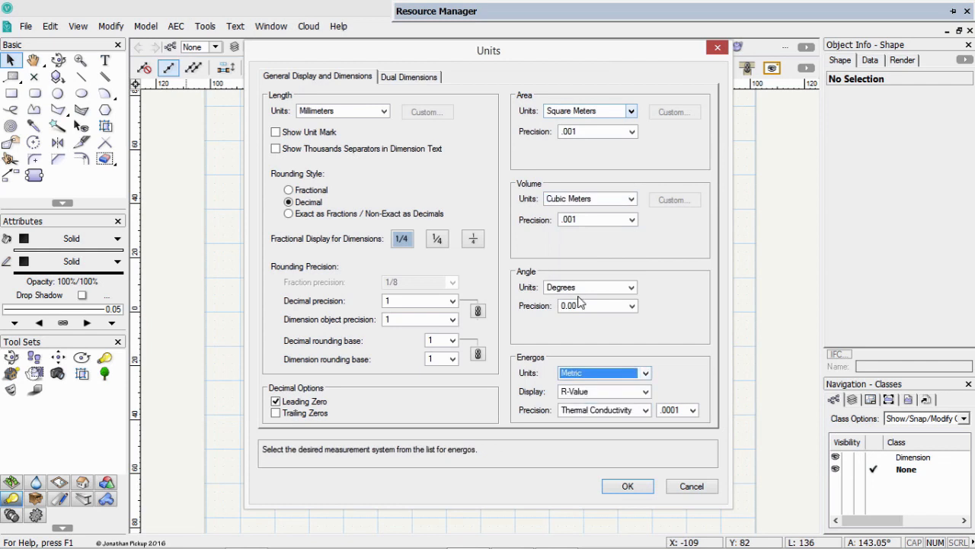
Step: Set the dual dimension length units to Meters and show their unit mark
click(396, 74)
click(368, 79)
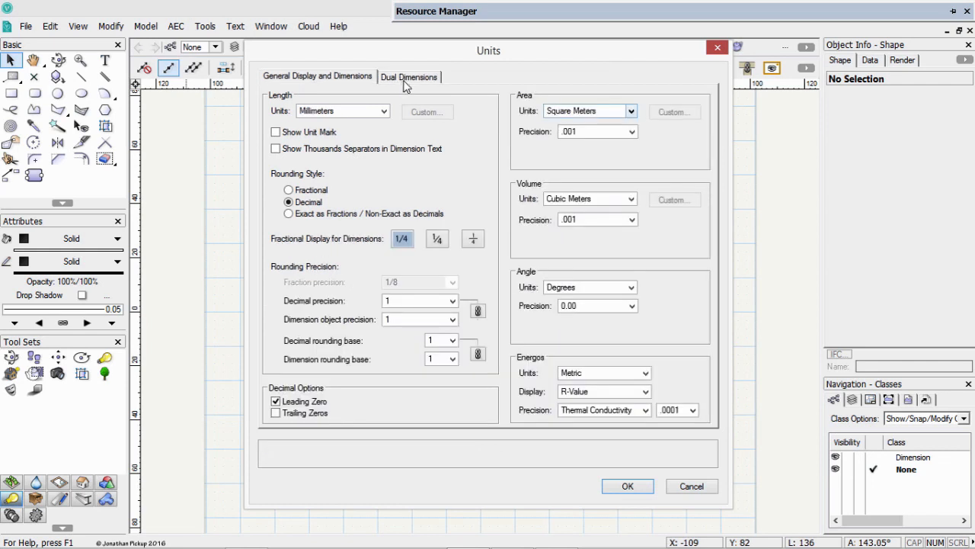
click(405, 82)
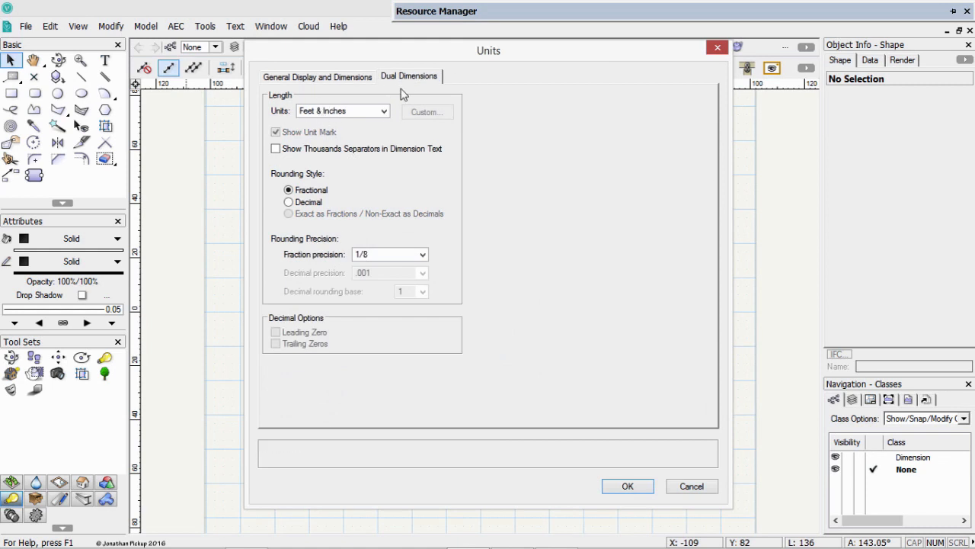
click(376, 112)
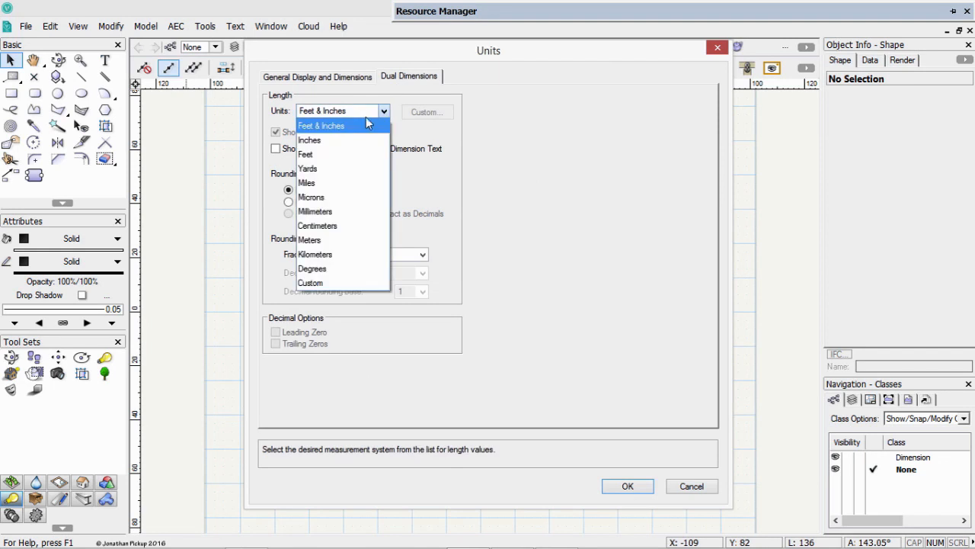
click(319, 240)
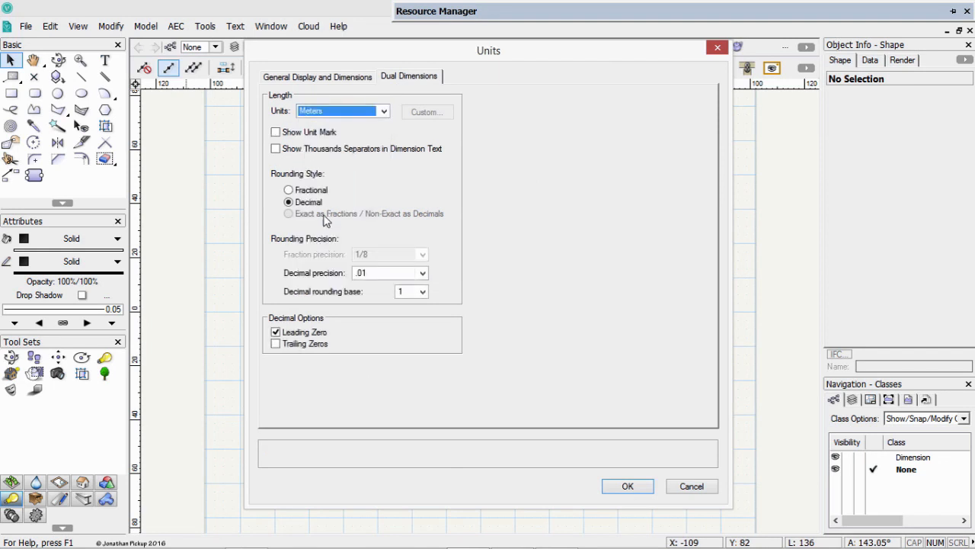
click(310, 133)
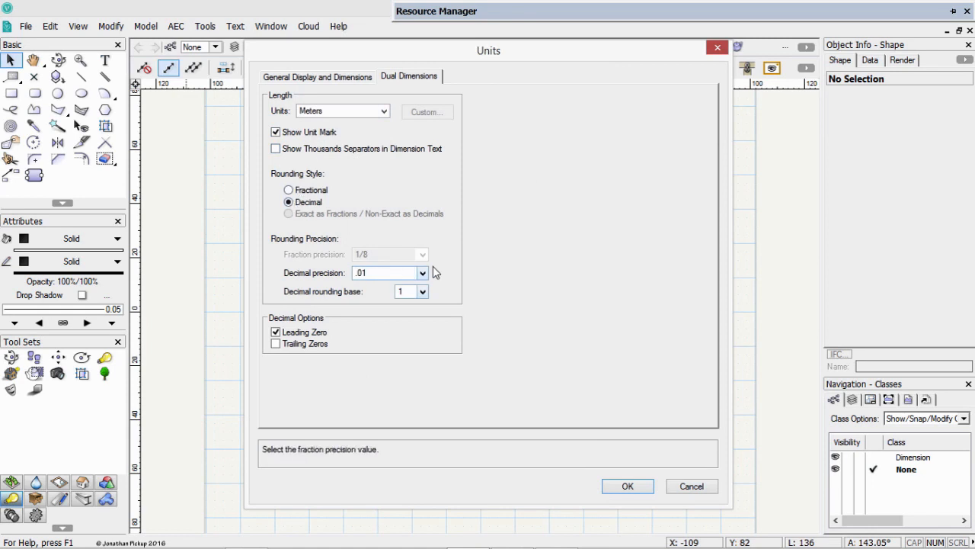
Step: Set the dual dimensions' decimal precision to .001 with a rounding base of 5, enable trailing zeros, and accept the unit settings
click(403, 280)
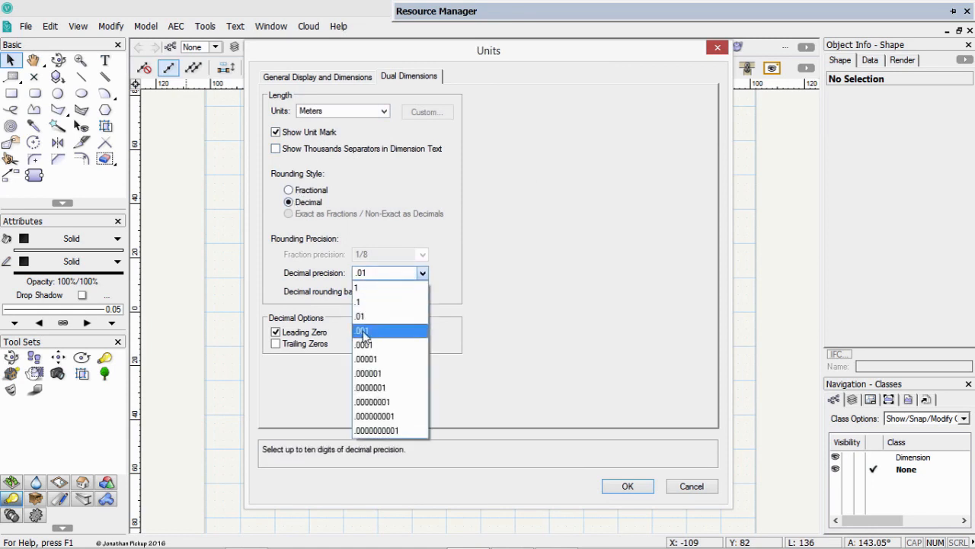
click(362, 332)
click(421, 291)
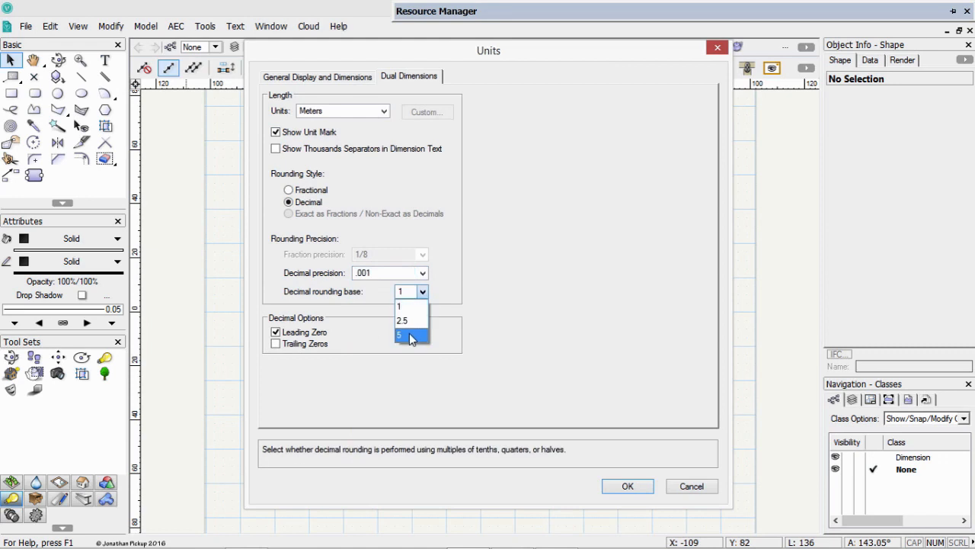
click(410, 336)
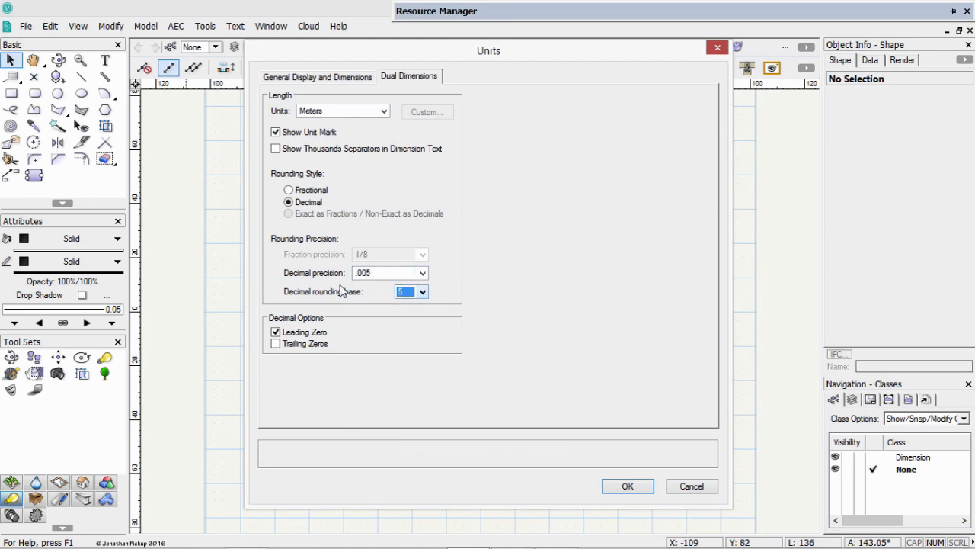
click(302, 345)
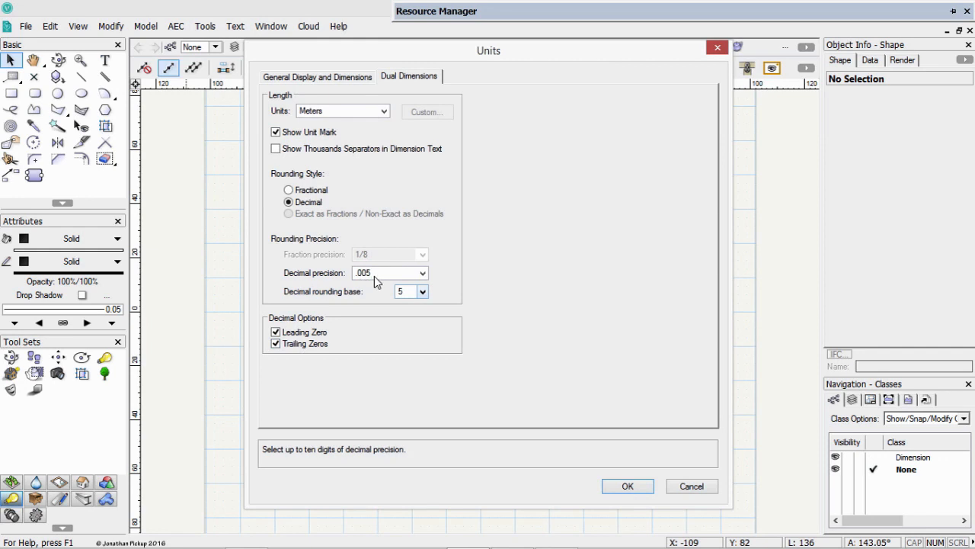
click(619, 492)
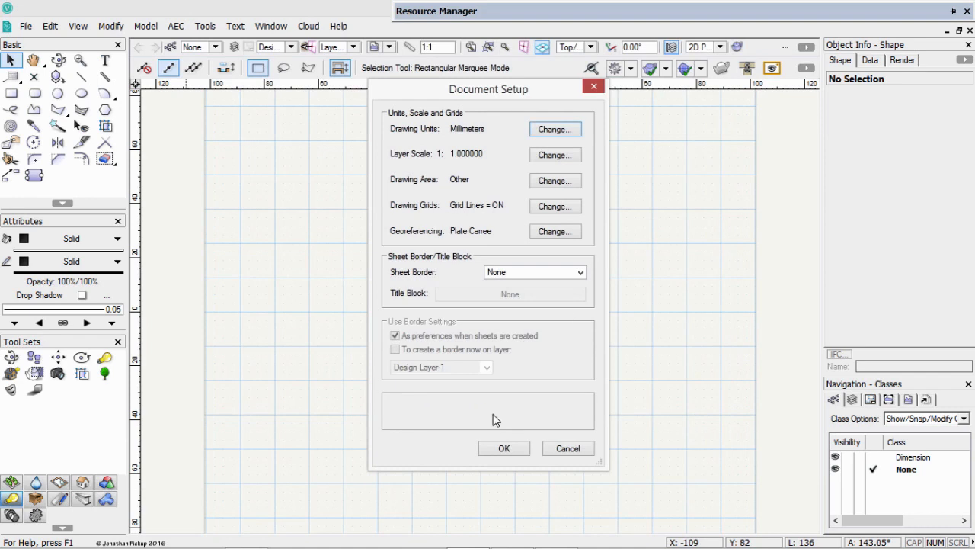
Step: Set the document's layer scale to the metric 1:50 and accept it
click(542, 157)
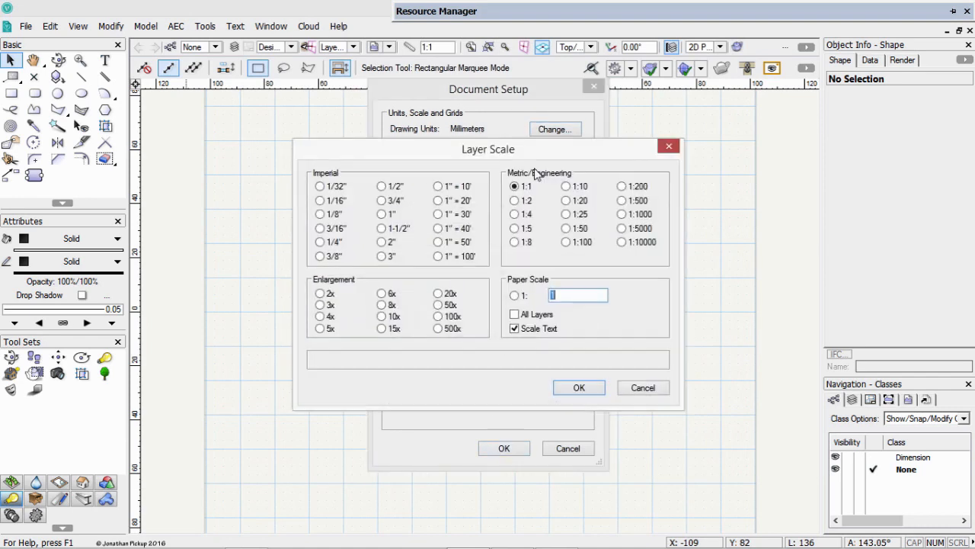
click(571, 229)
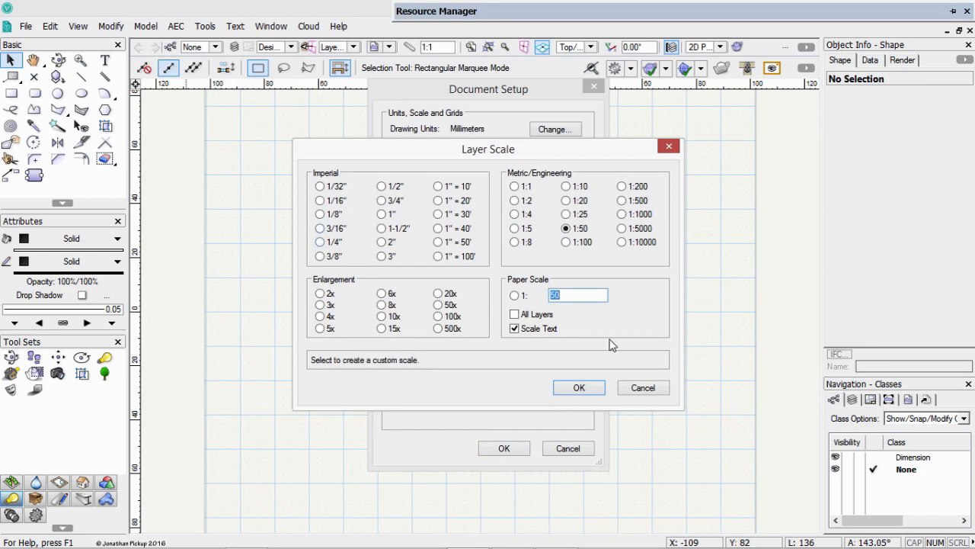
click(579, 389)
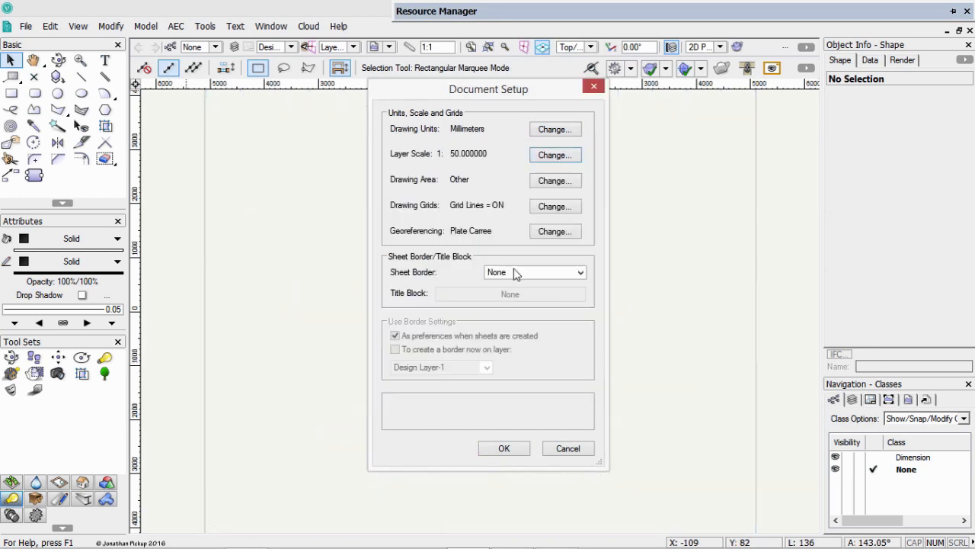
Step: Set the drawing area to A3 paper in landscape orientation, with the printable area given in inches
click(555, 181)
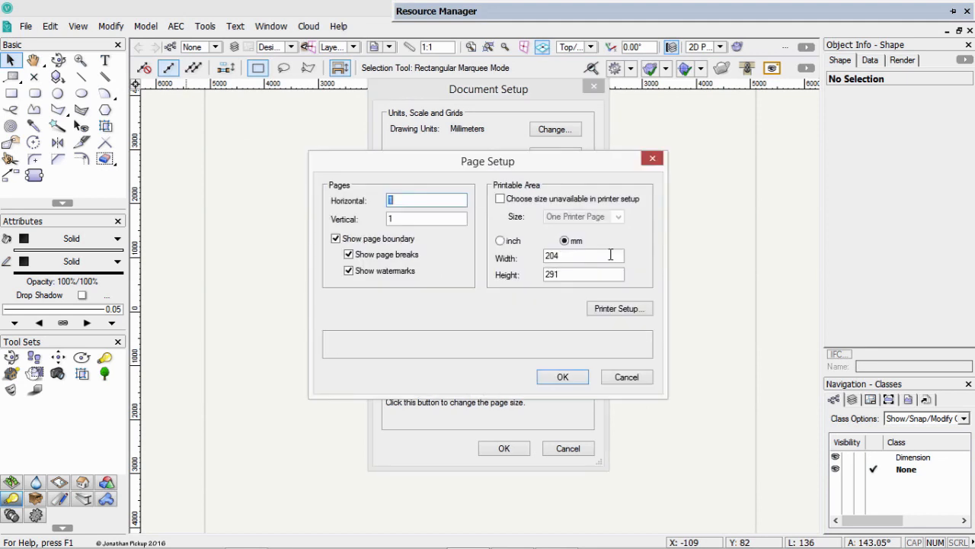
click(617, 308)
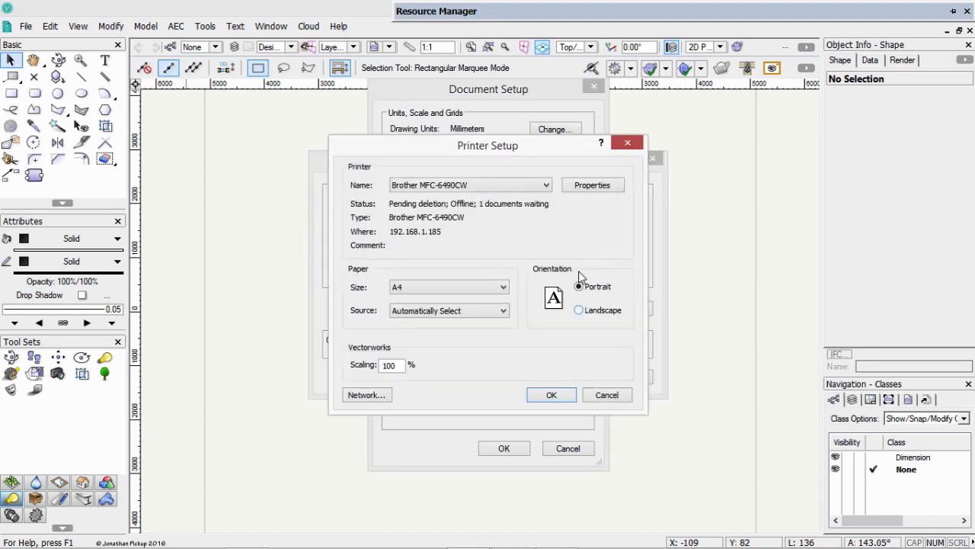
click(429, 287)
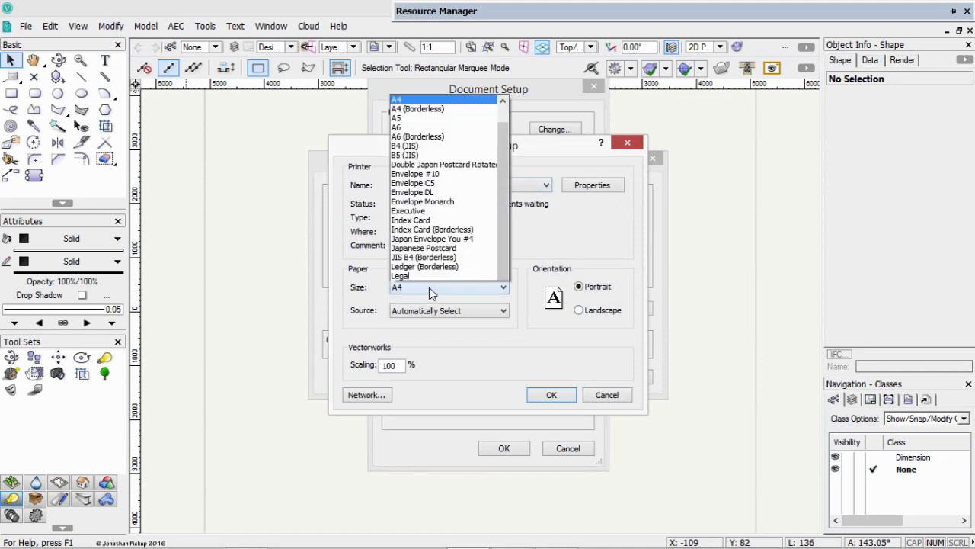
scroll(499, 65, up, 1)
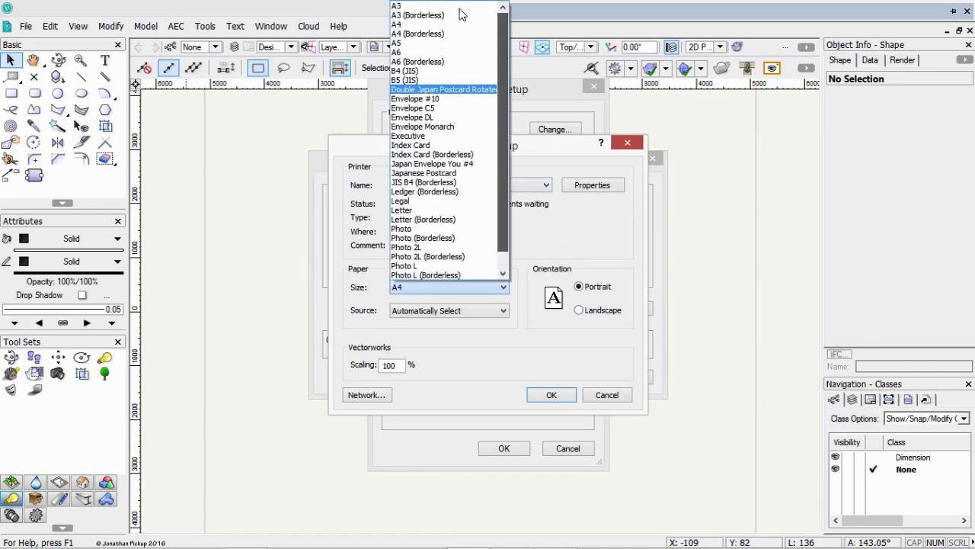
click(404, 9)
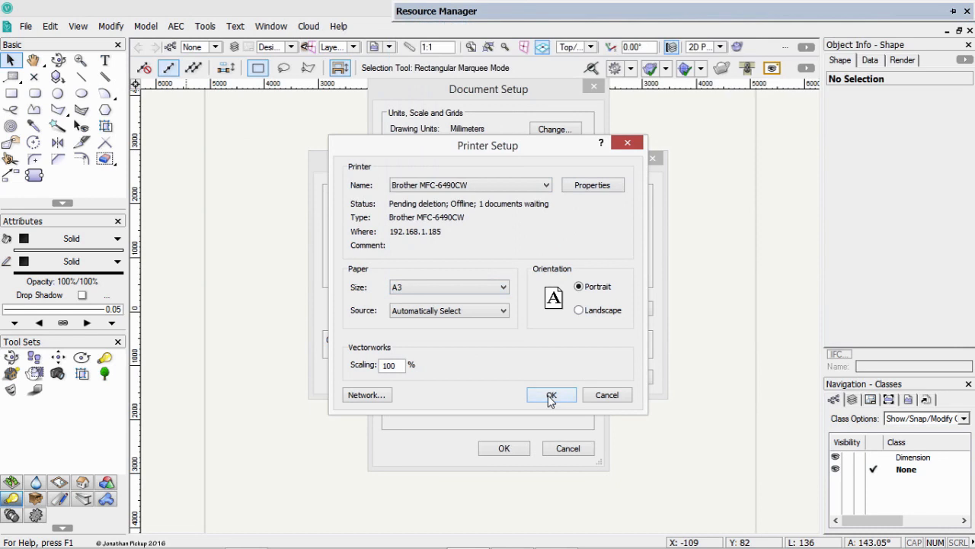
click(592, 313)
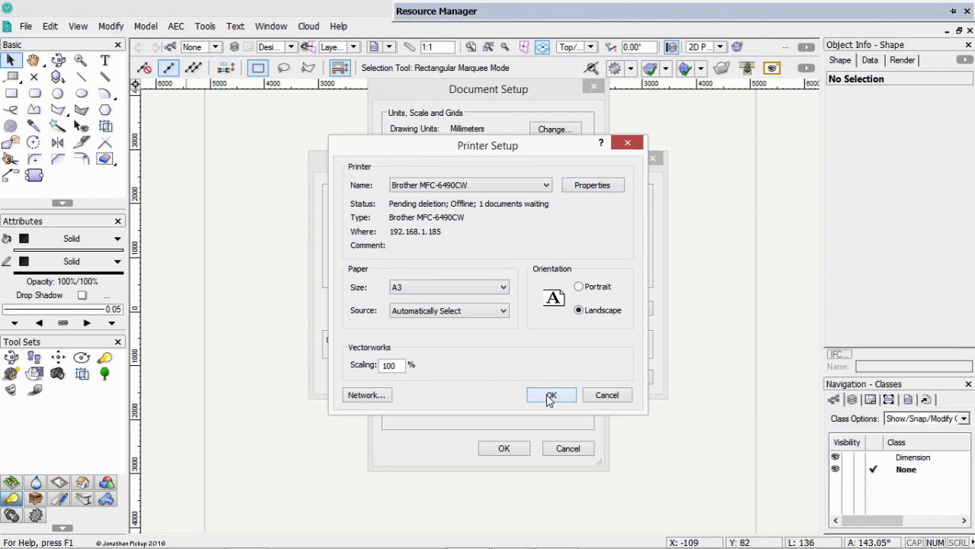
click(551, 395)
click(520, 243)
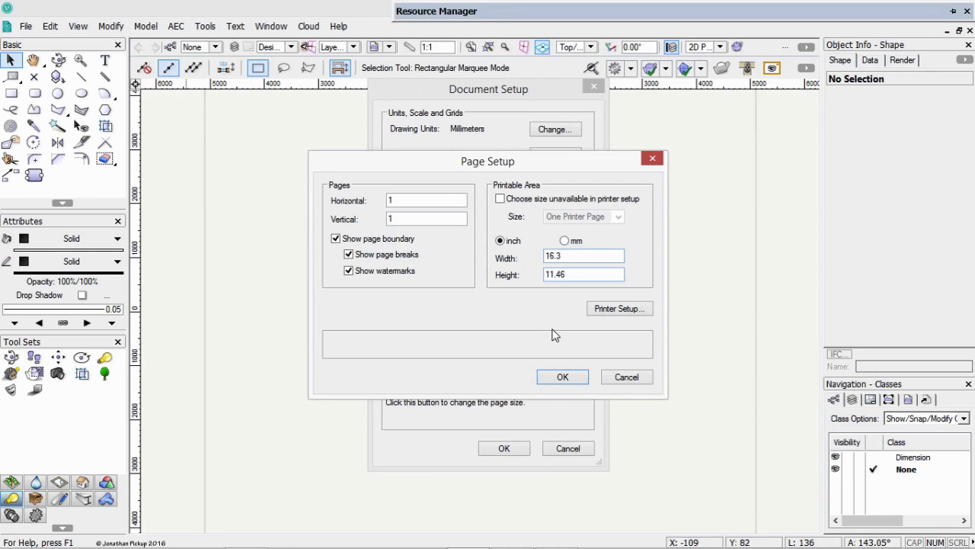
click(560, 378)
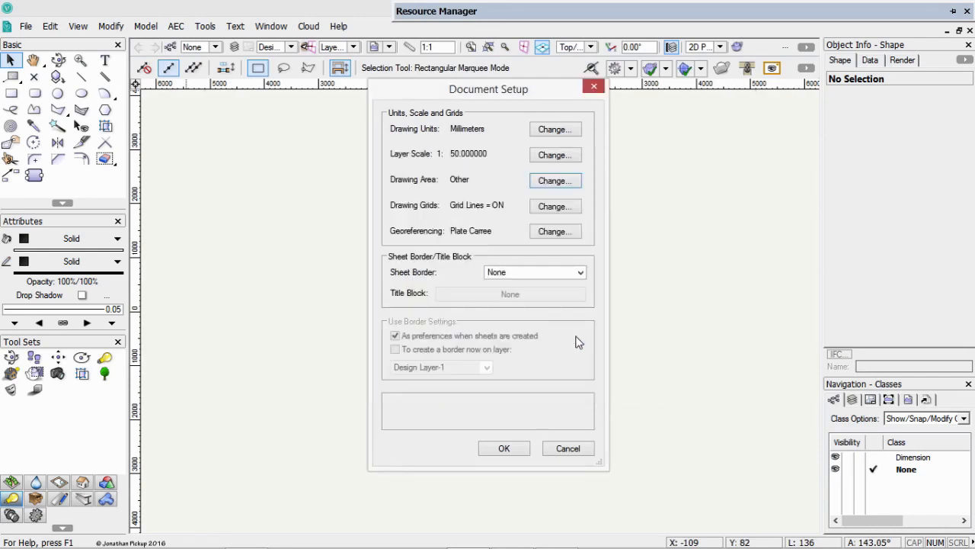
Step: Set the symmetrical snap grid to 100 and the reference grid to 1000, and accept the document setup
click(555, 206)
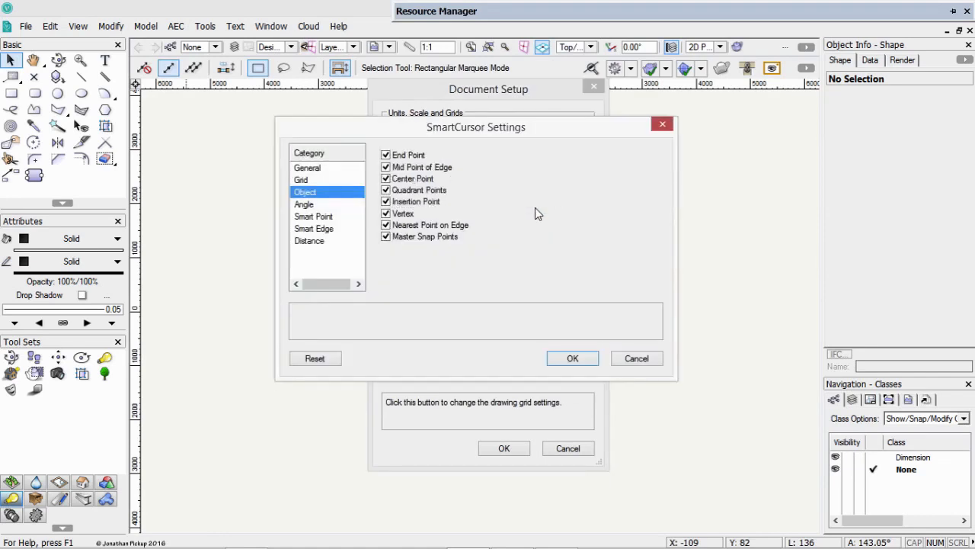
click(301, 180)
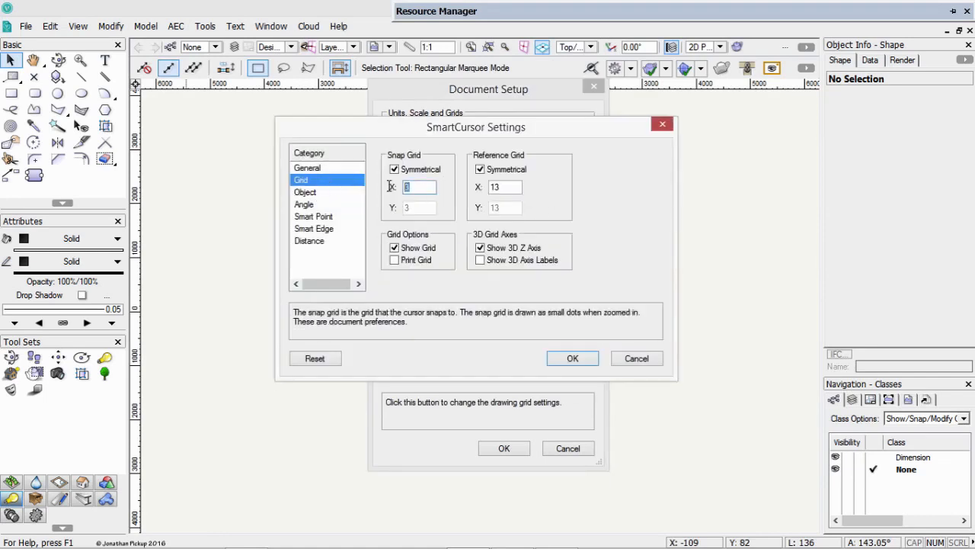
text(100)
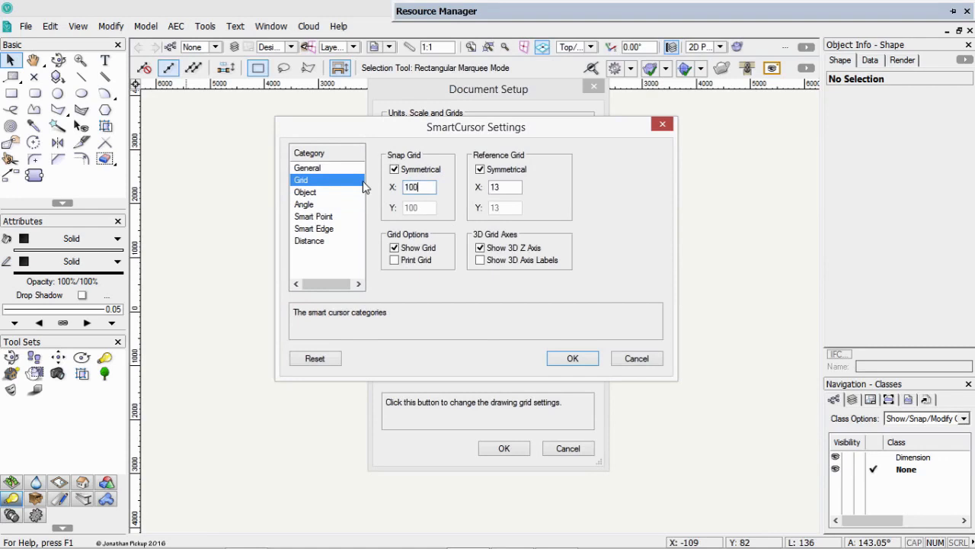
key(Tab)
key(Tab)
text(1000)
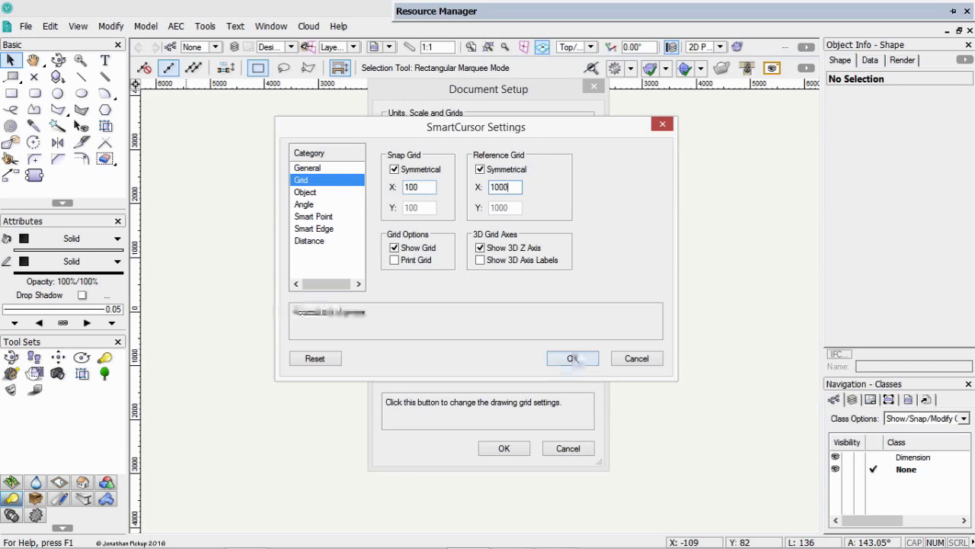
click(572, 359)
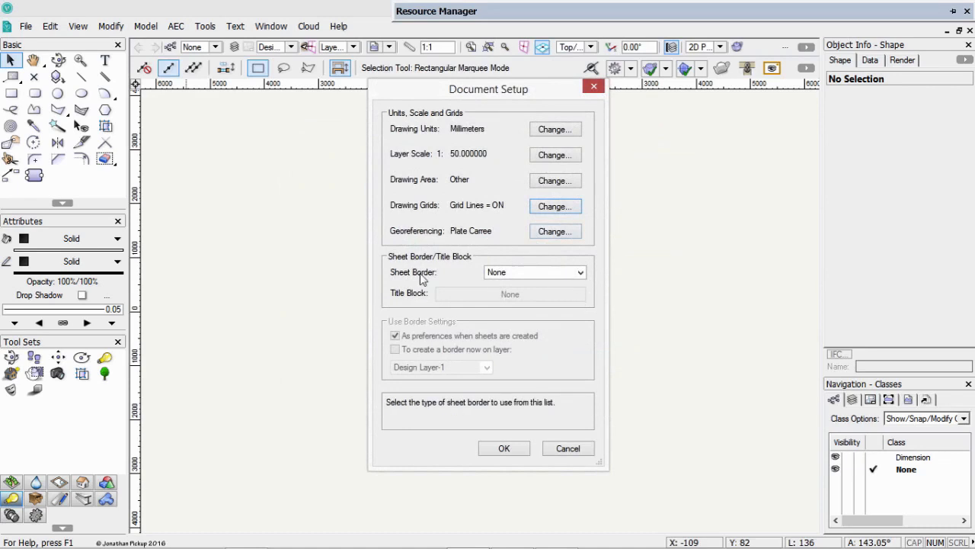
click(504, 449)
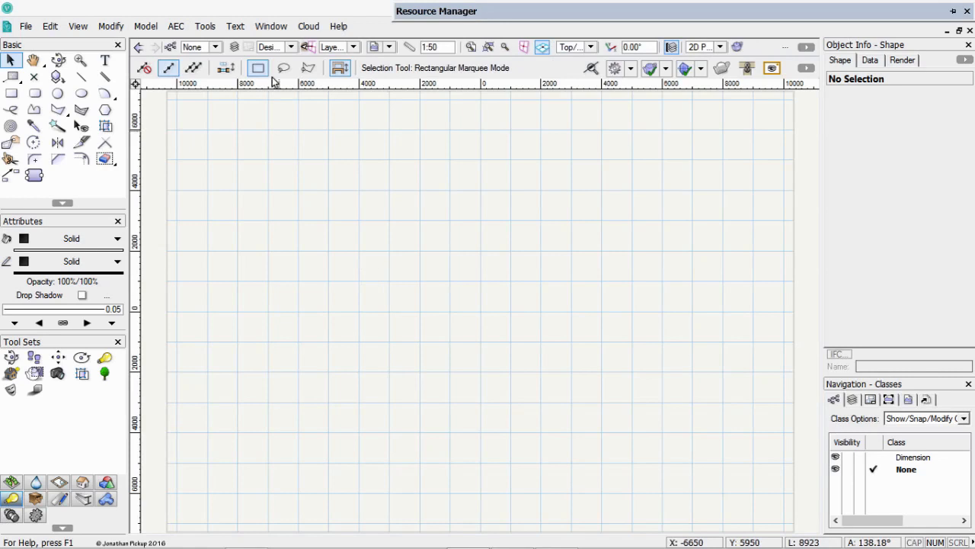
Step: Open the document's text formatting settings and try the Swiss 721 Condensed and Swiss 721 Extended fonts
click(236, 26)
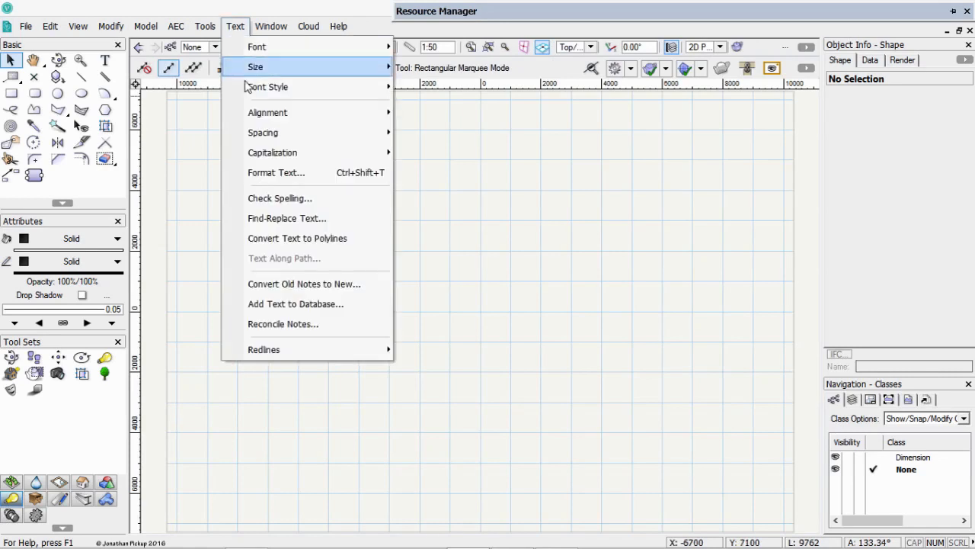
click(285, 176)
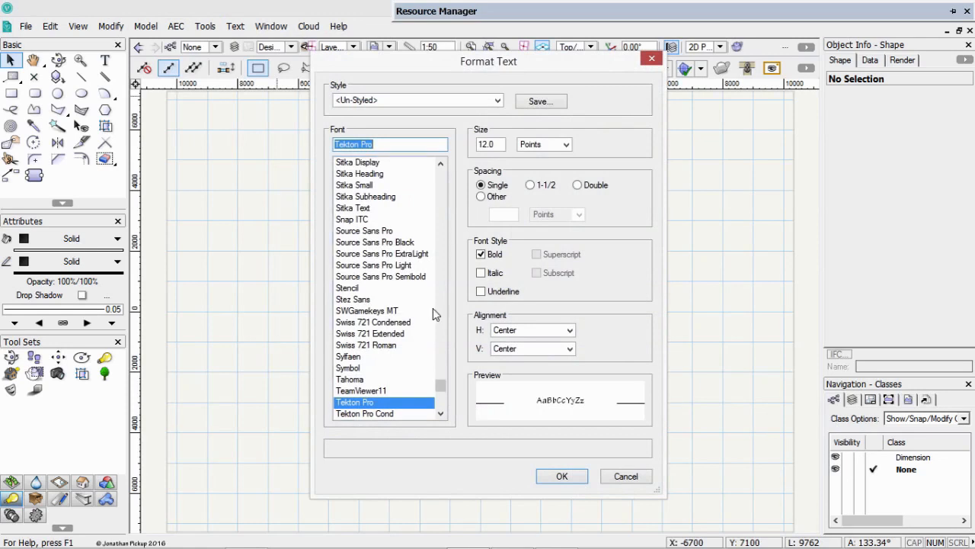
drag(437, 387, 438, 392)
click(355, 280)
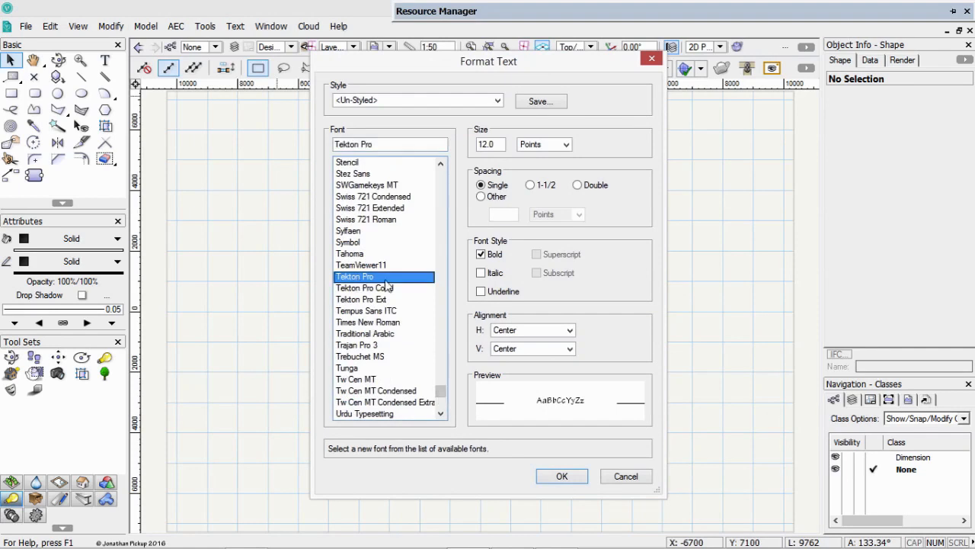
drag(441, 392, 443, 386)
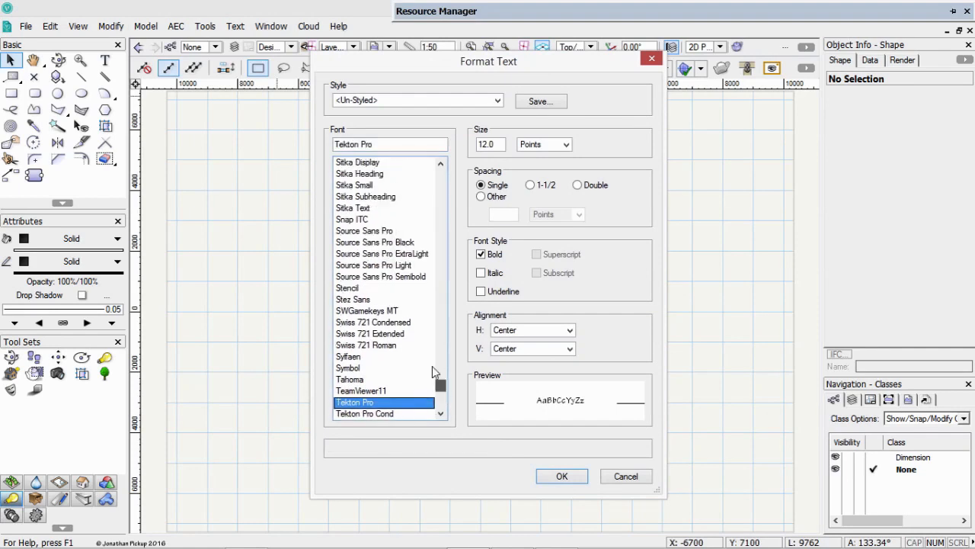
click(388, 323)
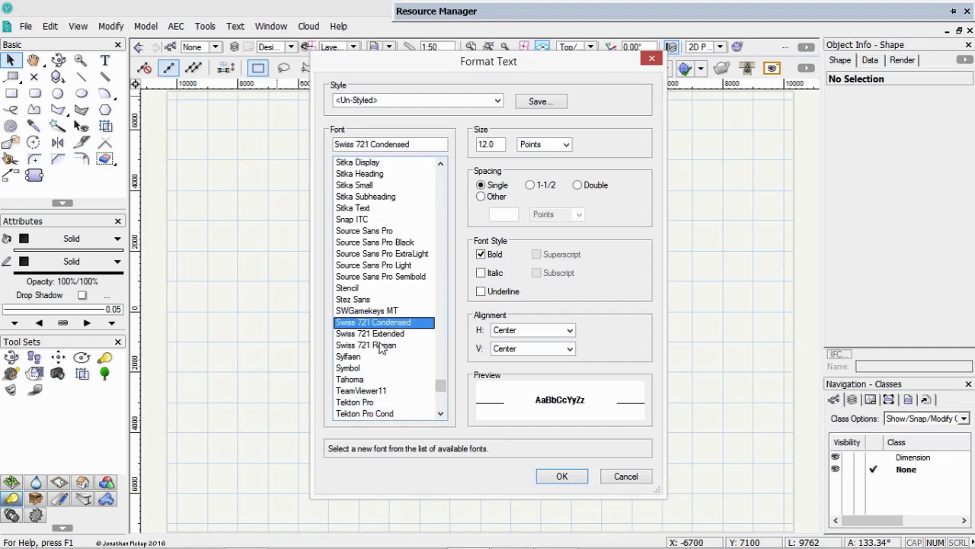
click(383, 334)
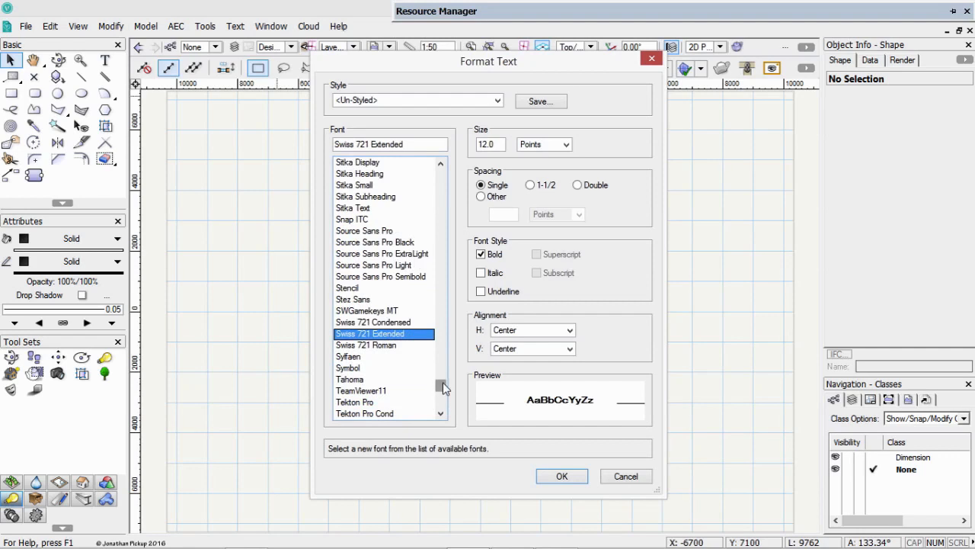
Step: Set the text font to Arial Narrow and turn off bold
drag(442, 386, 455, 232)
click(369, 276)
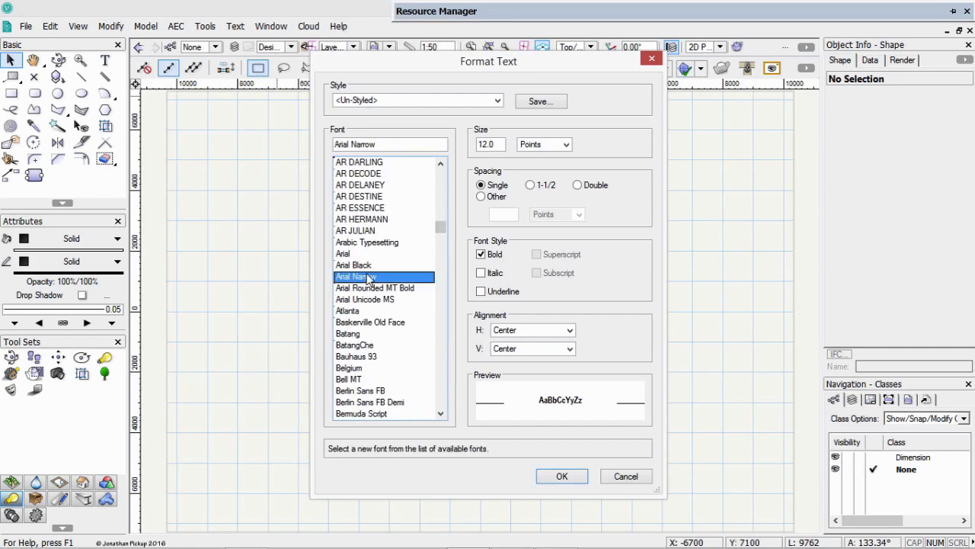
click(481, 254)
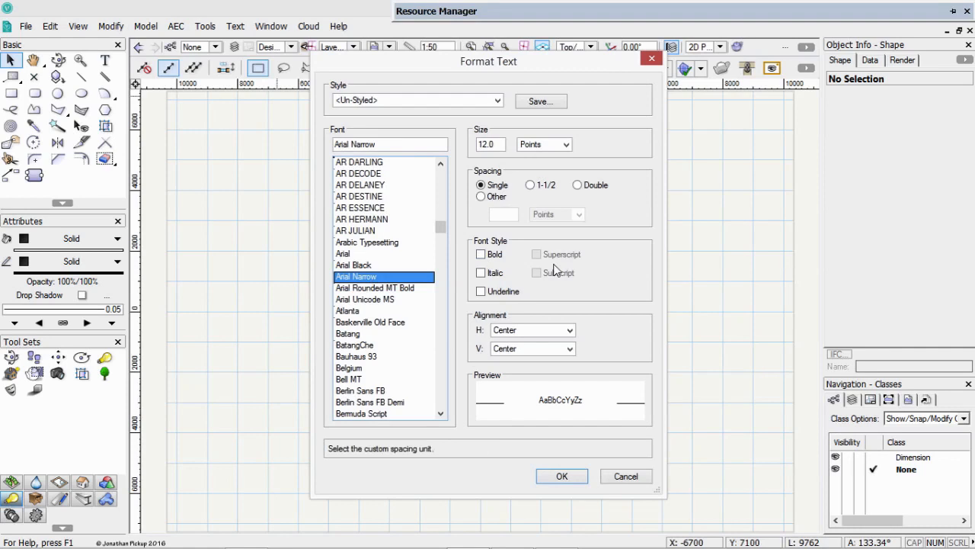
Step: Align the text Left horizontally and Top vertically, and set its size to 10 points
click(514, 333)
click(514, 343)
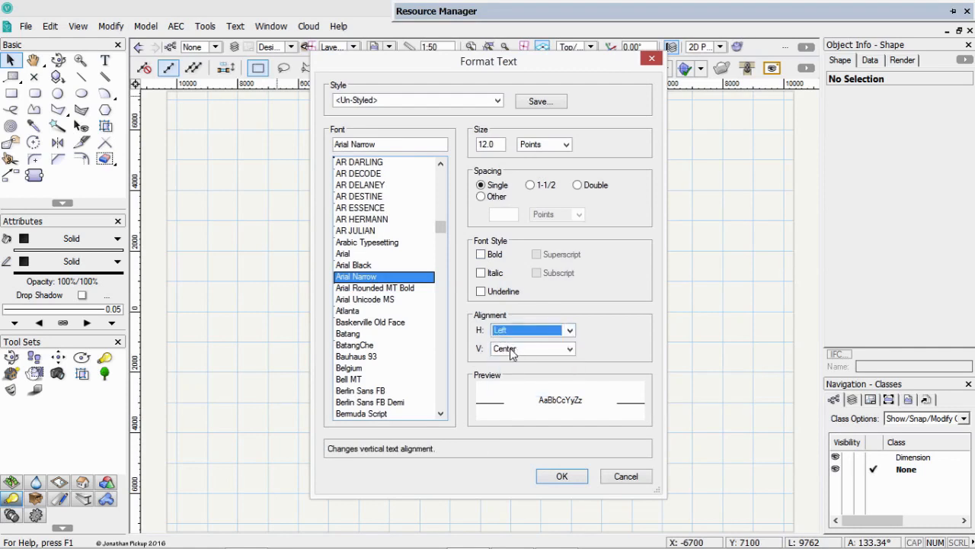
click(515, 349)
click(516, 364)
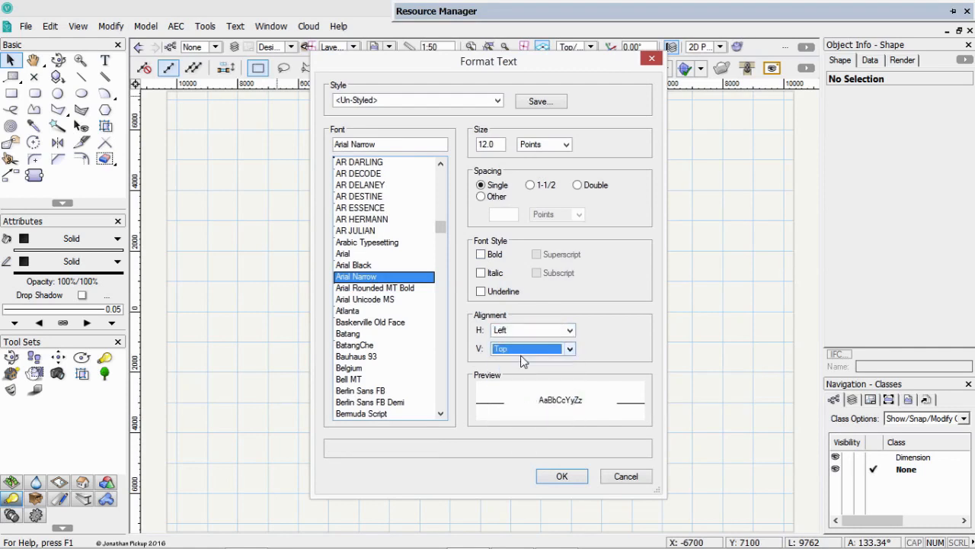
double_click(496, 143)
text(10)
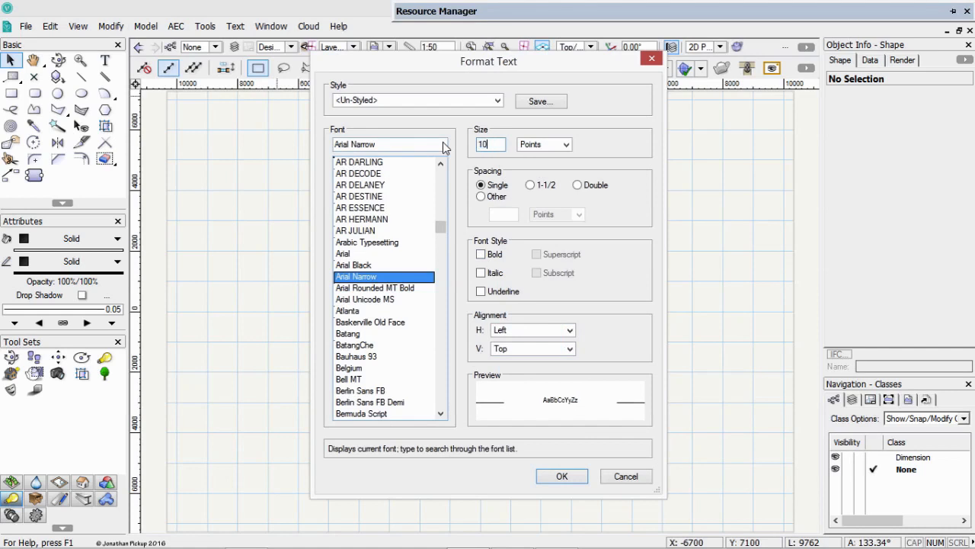
Step: Save the current text formatting as a text style named "Arial Narrow 10pt"
click(538, 102)
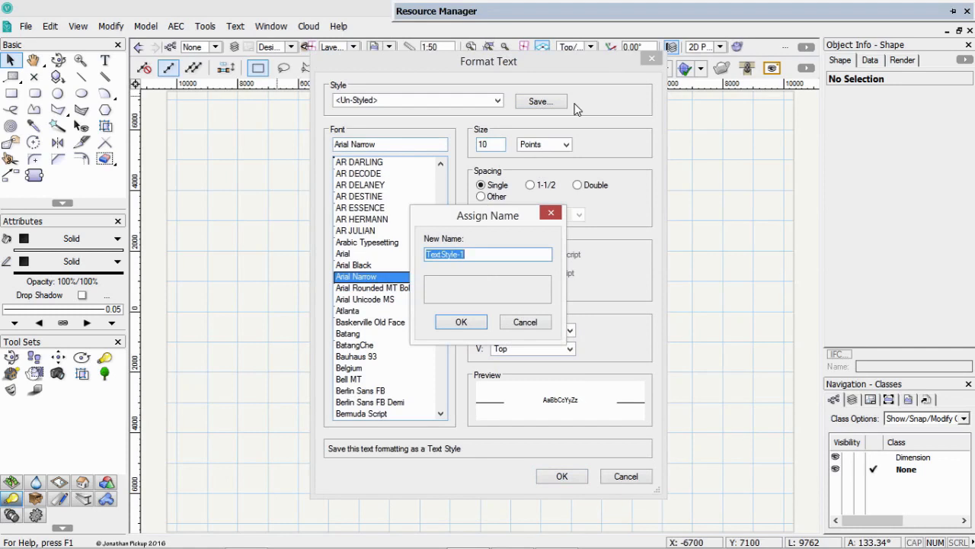
text(Arial Narrow 0 pt)
key(BackSpace)
key(BackSpace)
key(BackSpace)
text(10pt)
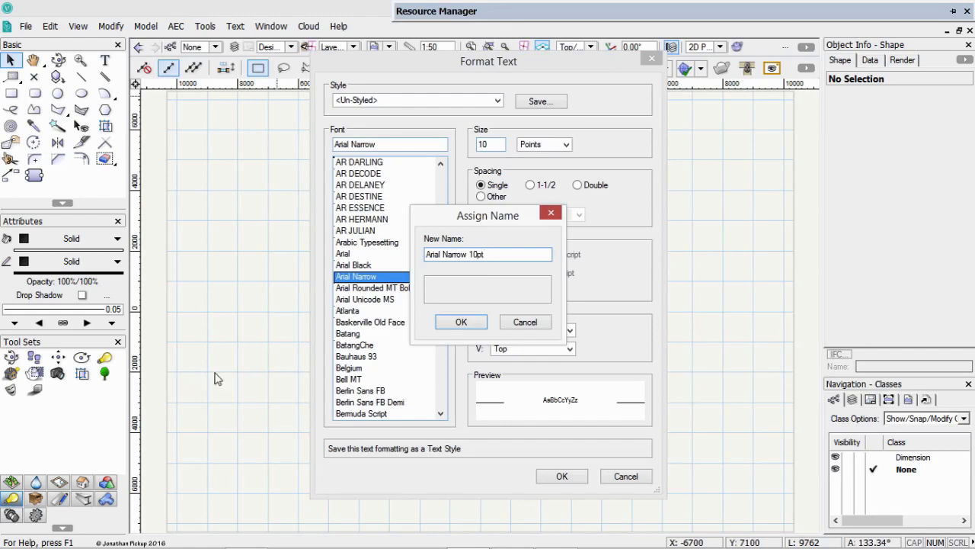
click(461, 322)
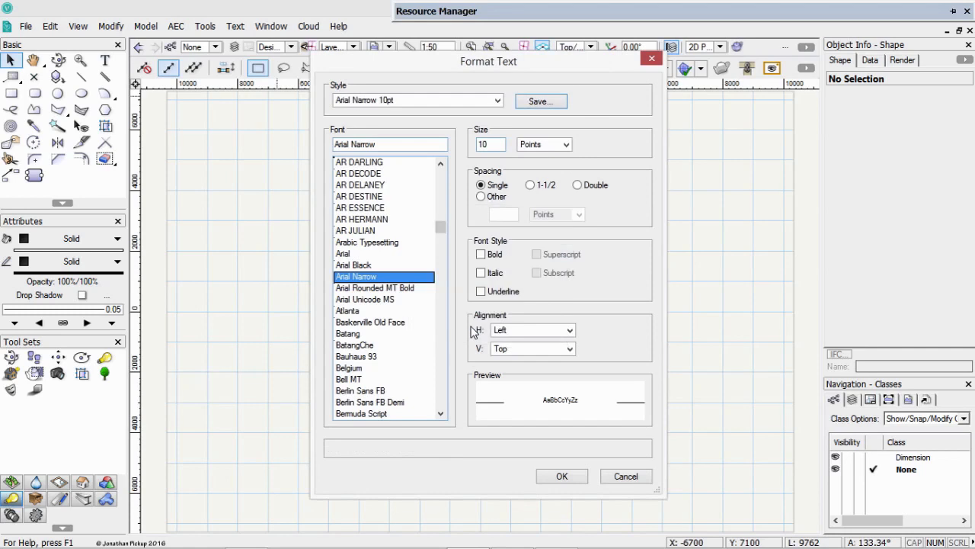
Step: Set the text size to 12 points and save the formatting as a text style named "Arial Narrow 12 pt"
double_click(490, 145)
text(12)
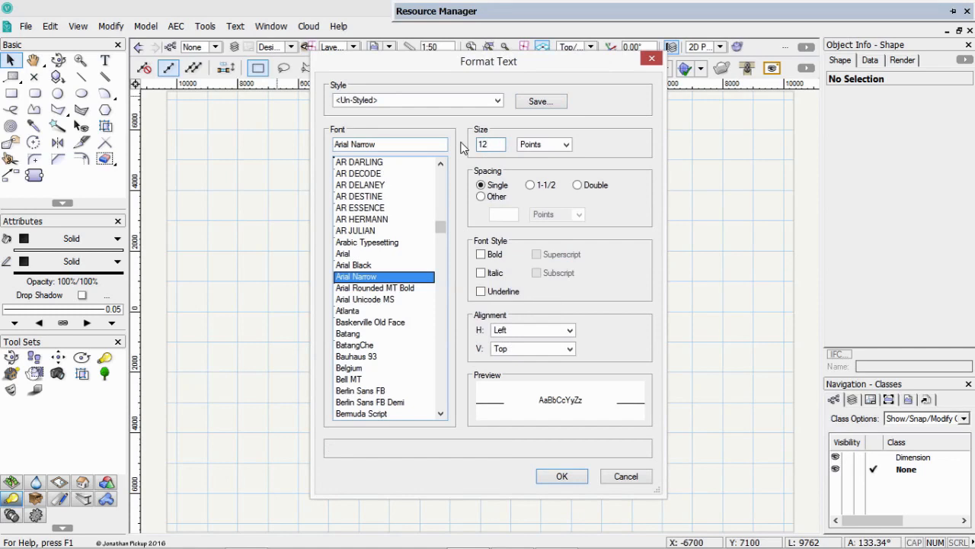
click(541, 101)
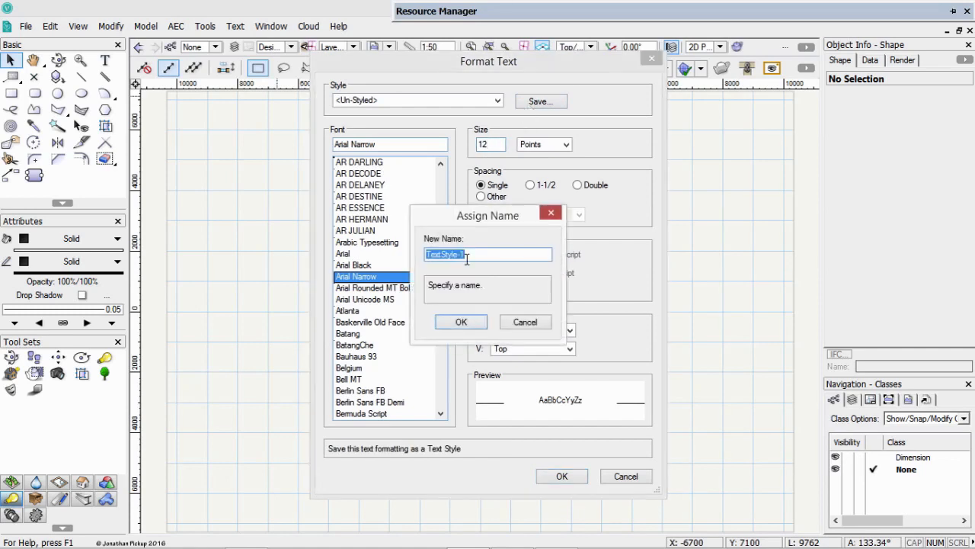
text(Arial Narrow-12pt)
click(460, 321)
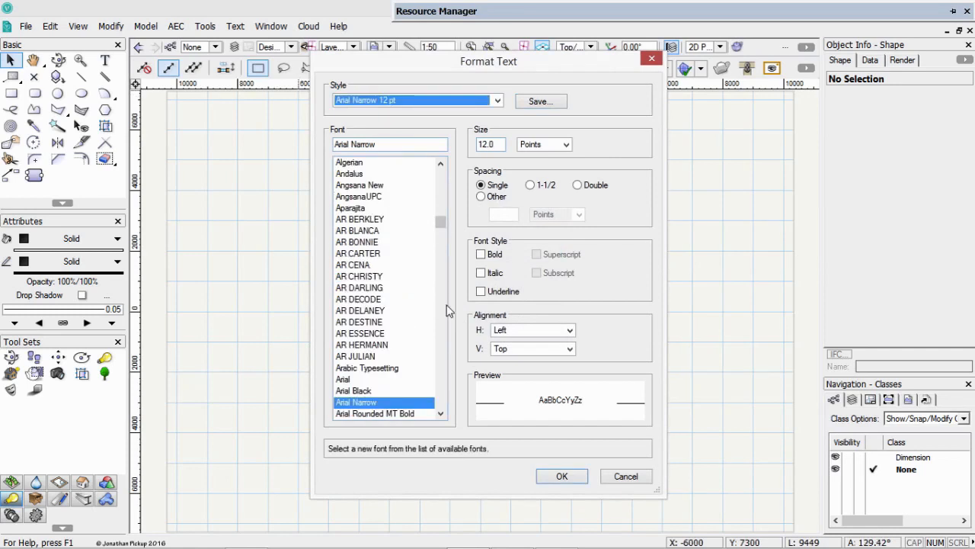
Step: Set the text size to 24 points and turn on bold
click(495, 144)
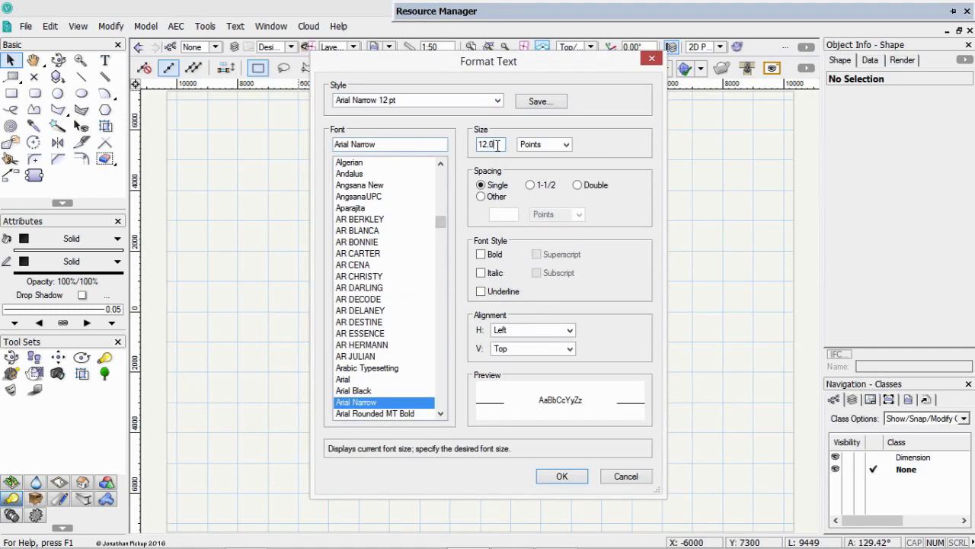
drag(497, 145, 466, 147)
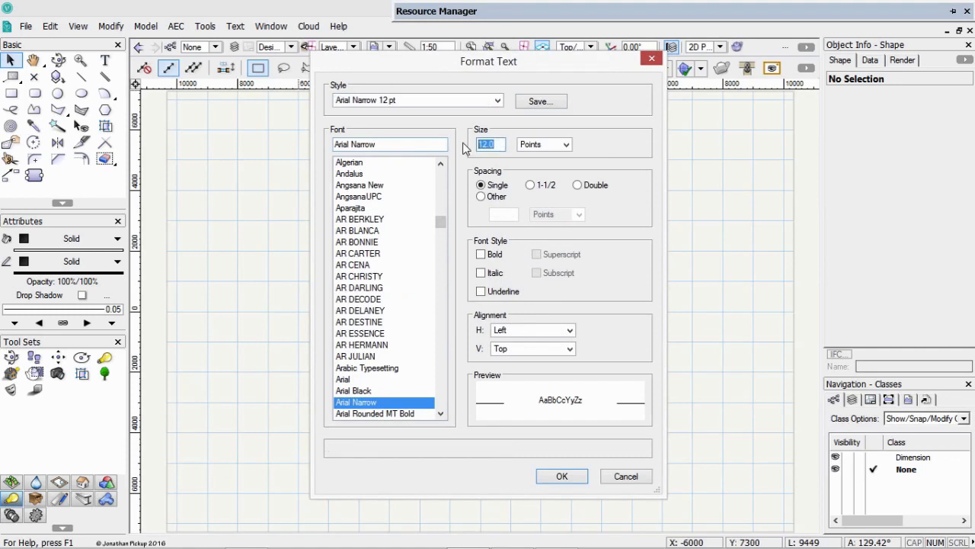
text(24)
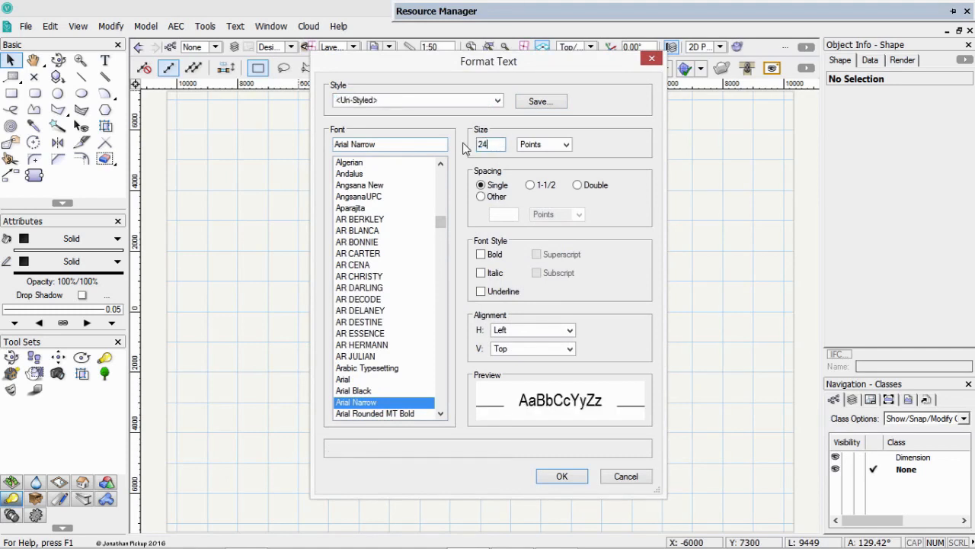
key(Tab)
click(481, 253)
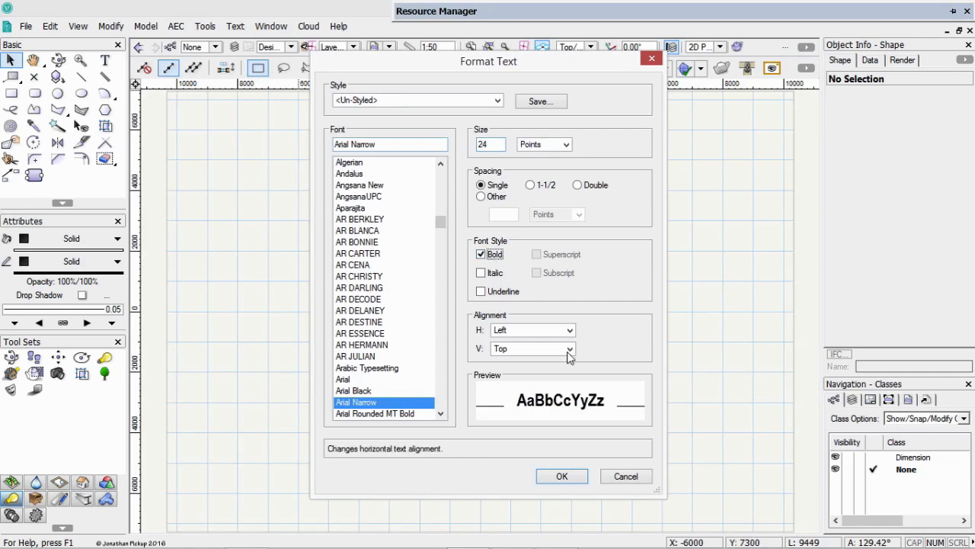
Step: Align the text to Center both horizontally and vertically
click(529, 331)
click(515, 359)
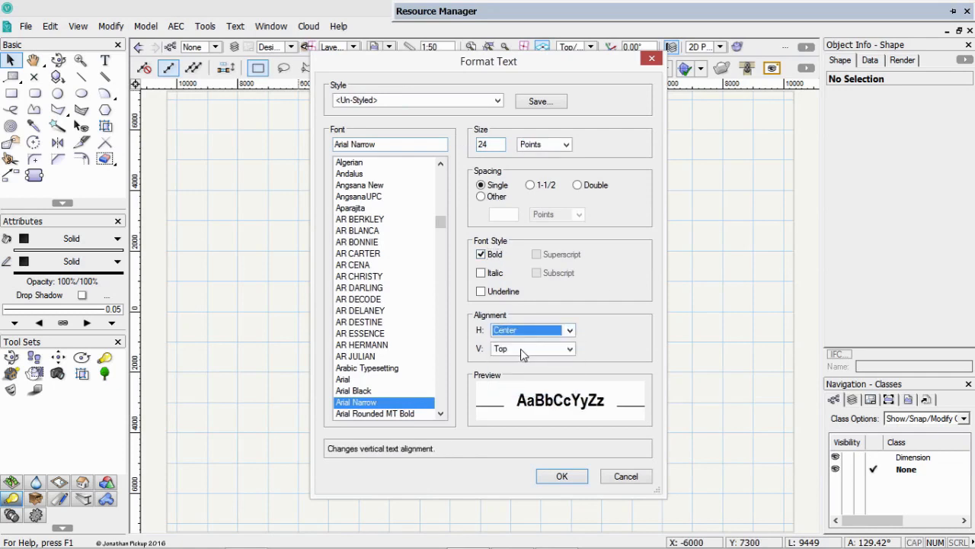
click(520, 348)
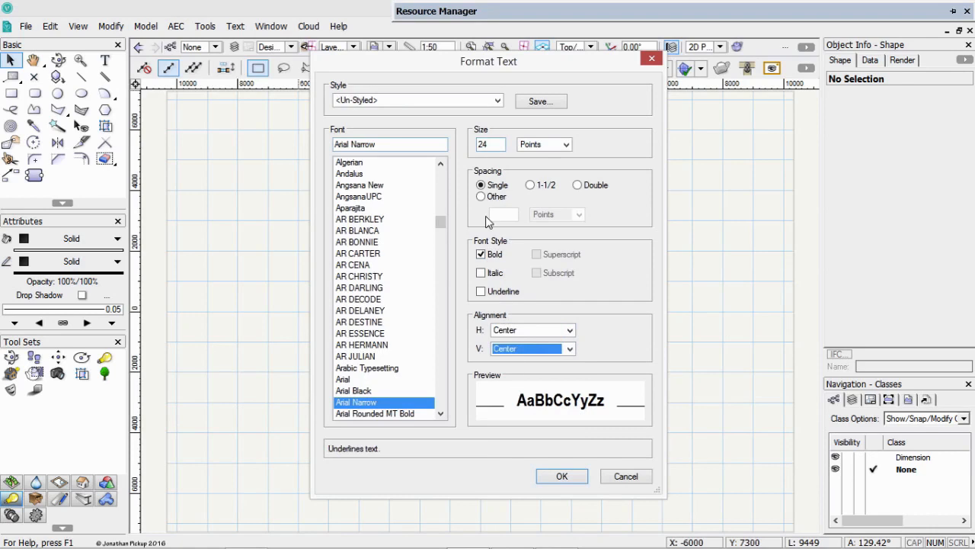
Step: Save the formatting as a text style named "Arial Narrow 24pt" and accept the text format settings
click(539, 106)
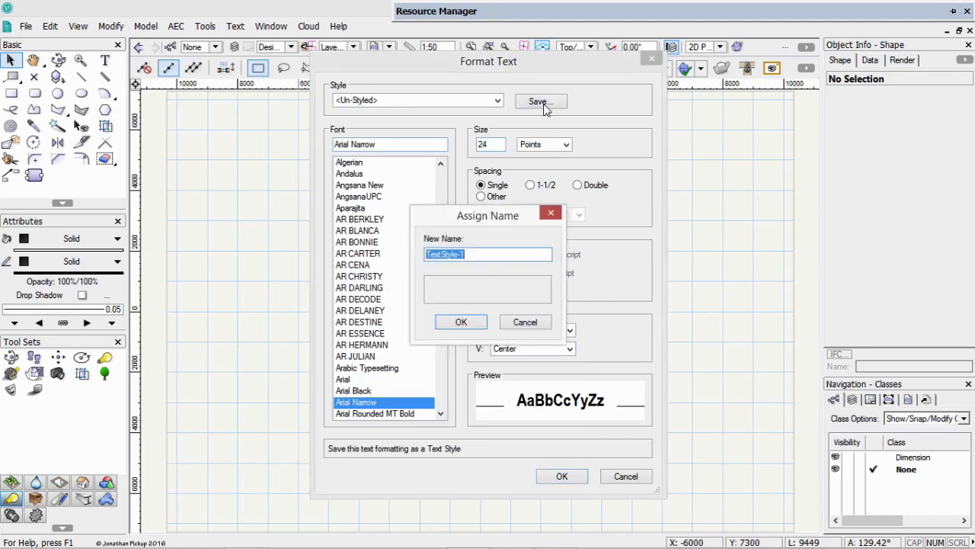
text(Arial Narrow 24pt)
click(461, 321)
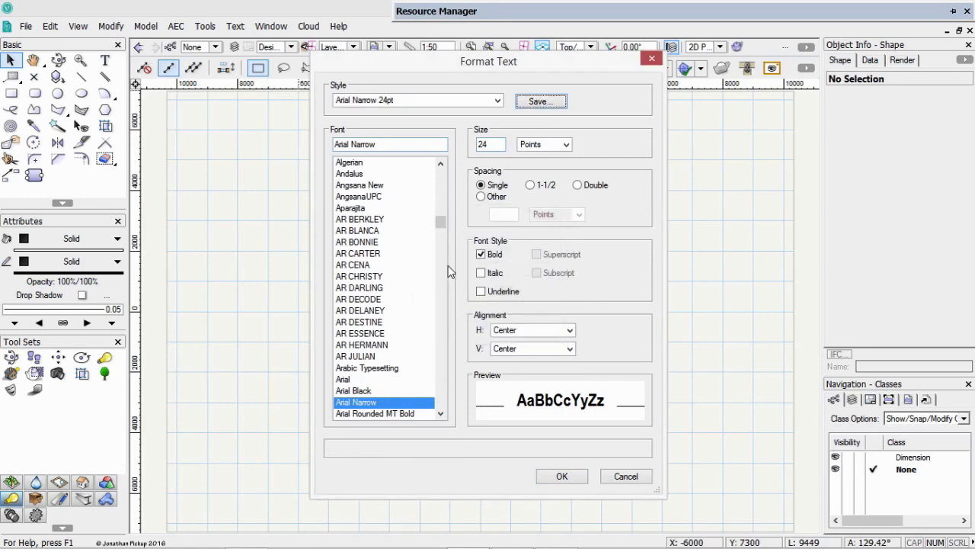
click(472, 101)
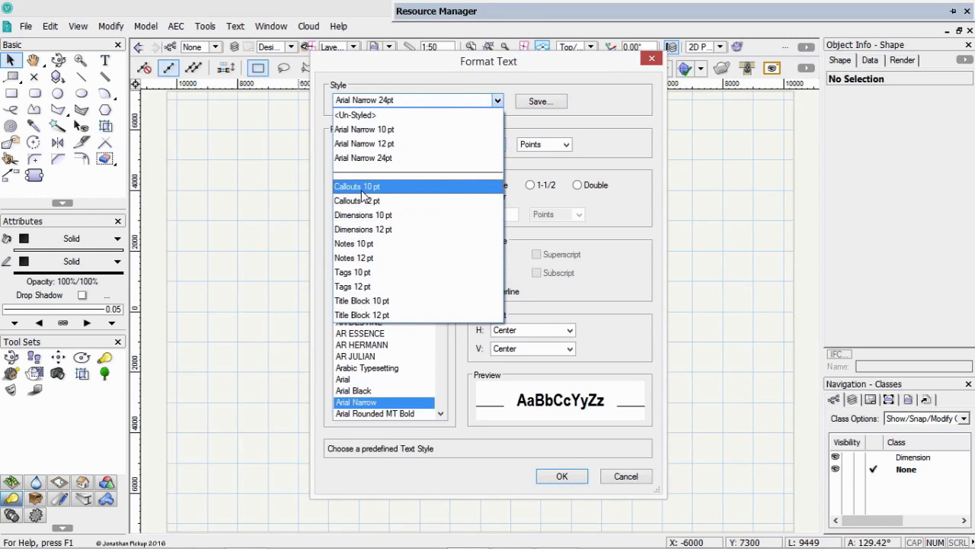
click(579, 121)
click(561, 477)
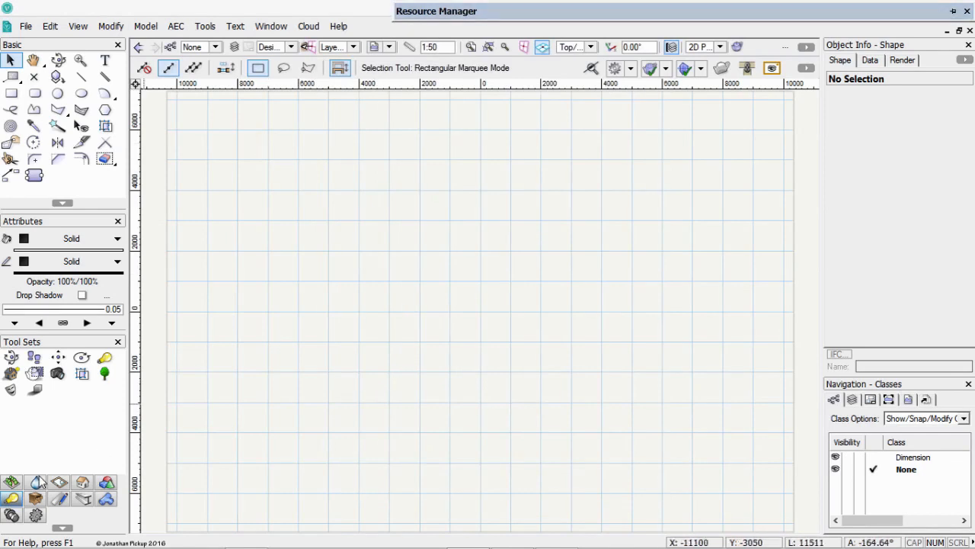
Step: Place a horizontal constrained linear dimension about 2871 mm long near the middle of the page, using the Arch standard
click(59, 498)
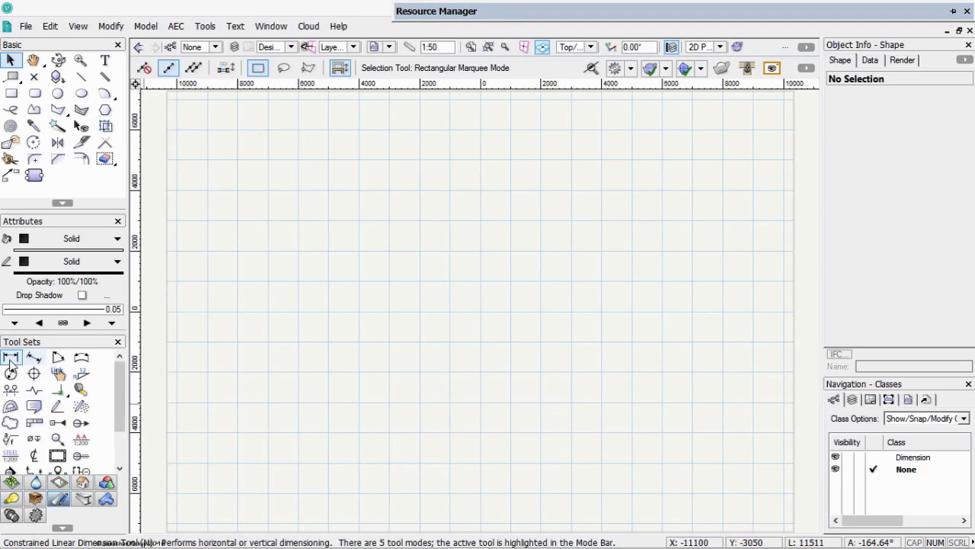
click(395, 270)
click(482, 269)
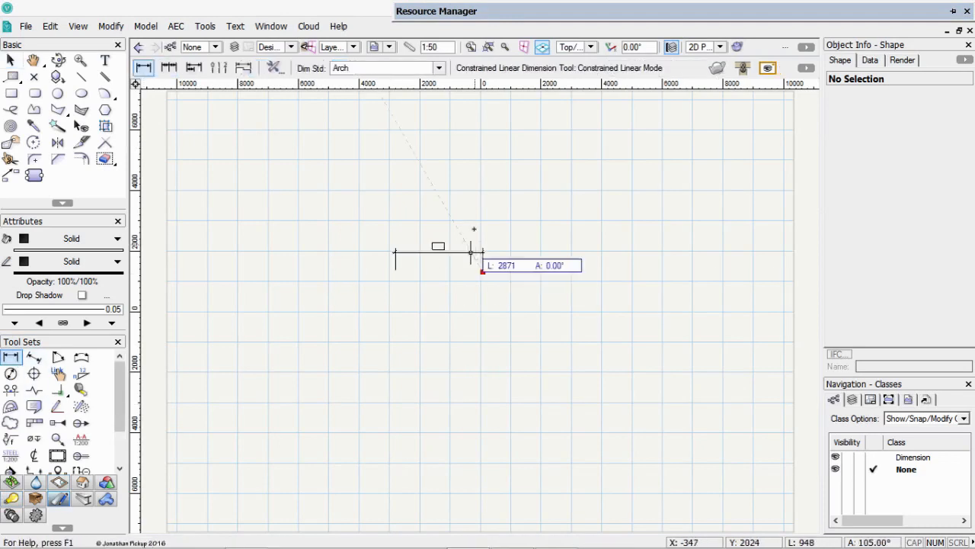
click(478, 224)
scroll(442, 237, up, 5)
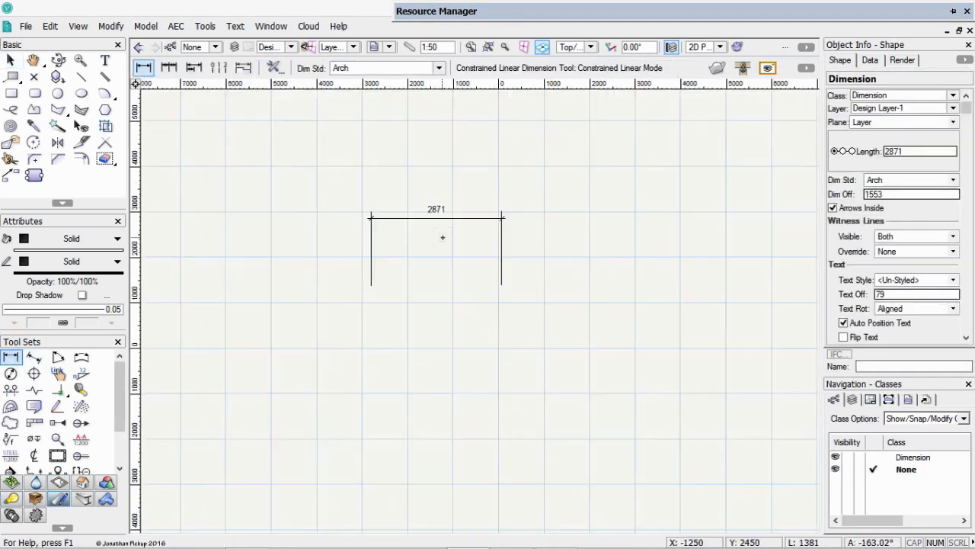
scroll(442, 237, up, 2)
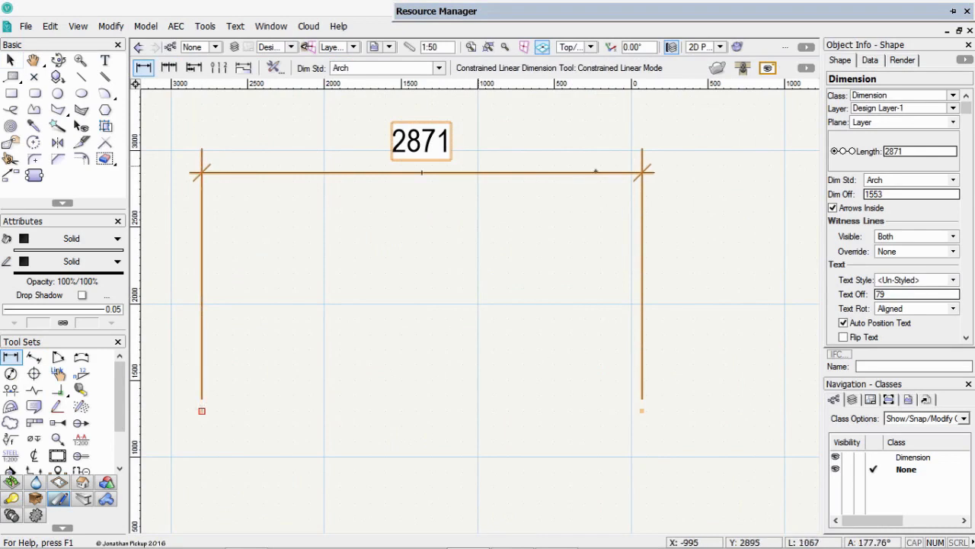
click(656, 163)
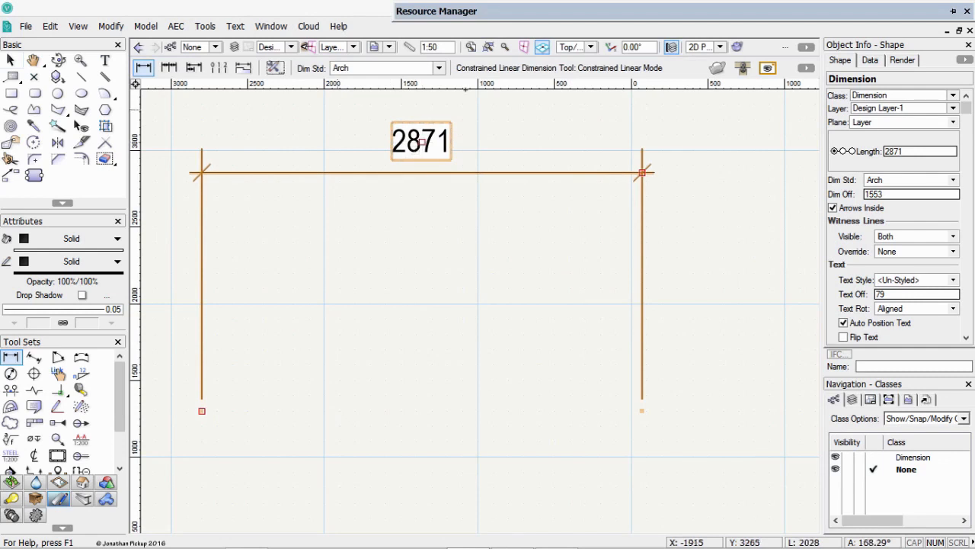
click(438, 69)
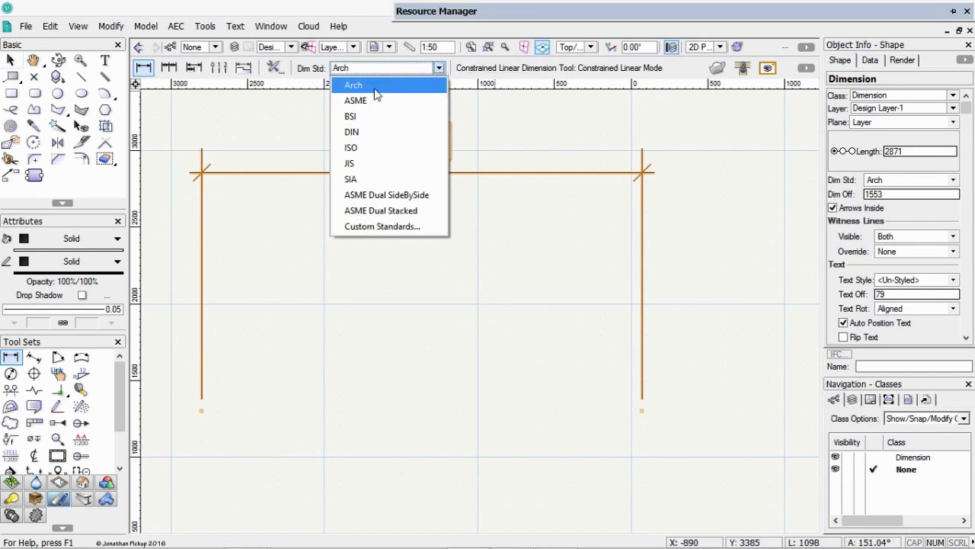
click(726, 128)
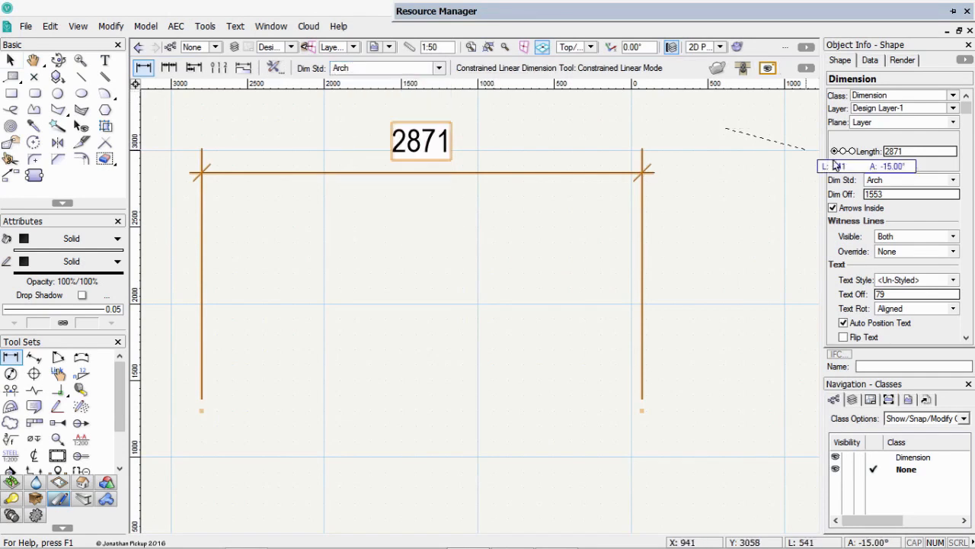
key(x)
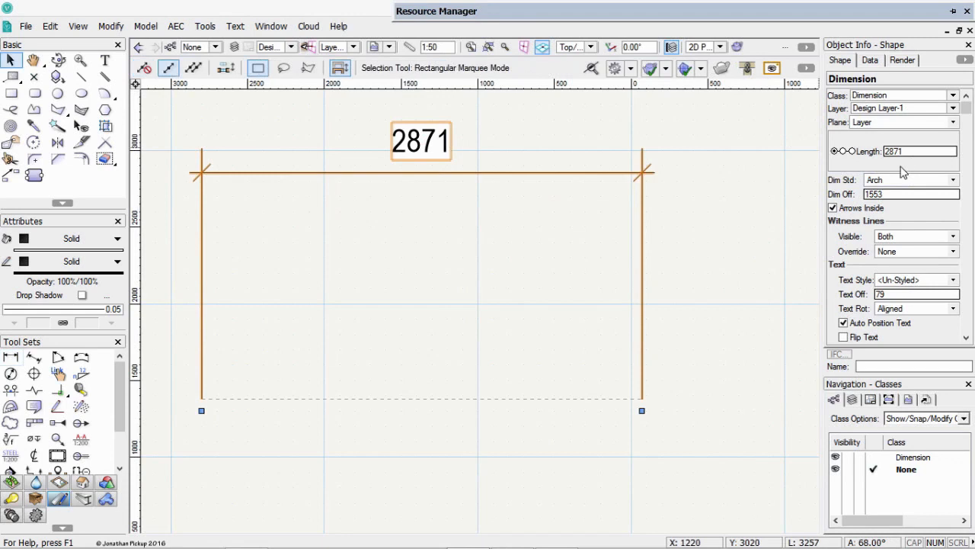
Step: Try the ASME and BSI dimension standards on the selected dimension
click(893, 181)
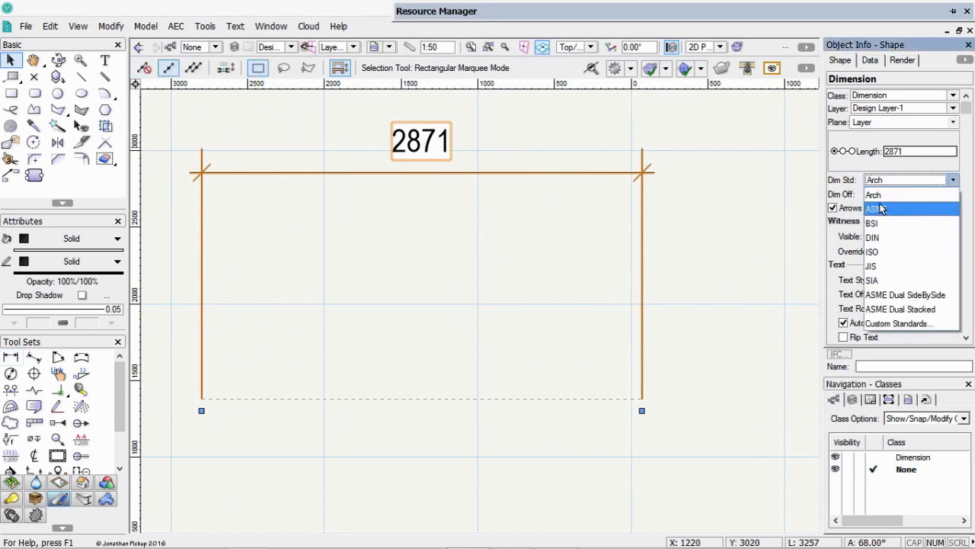
click(883, 208)
click(888, 183)
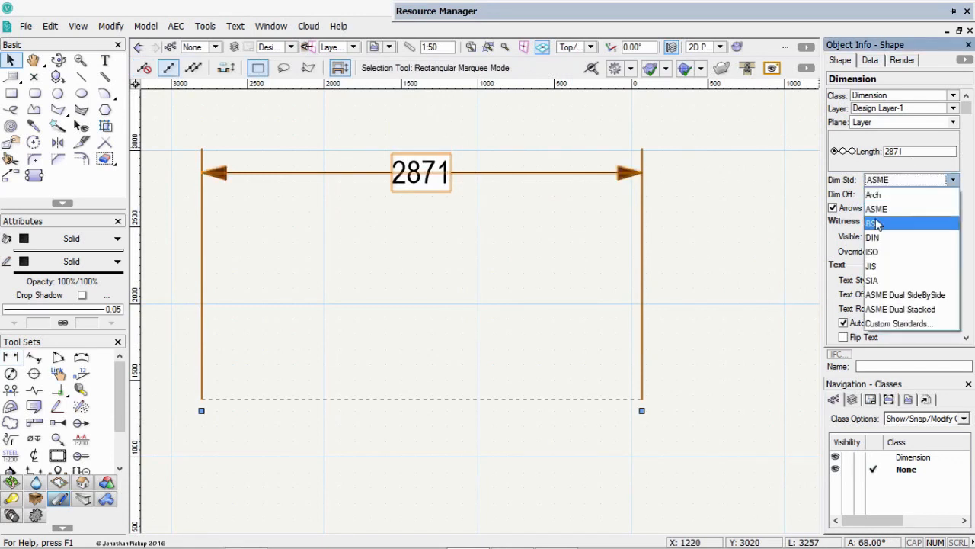
click(879, 222)
Step: Set the selected dimension's standard to ISO
click(893, 181)
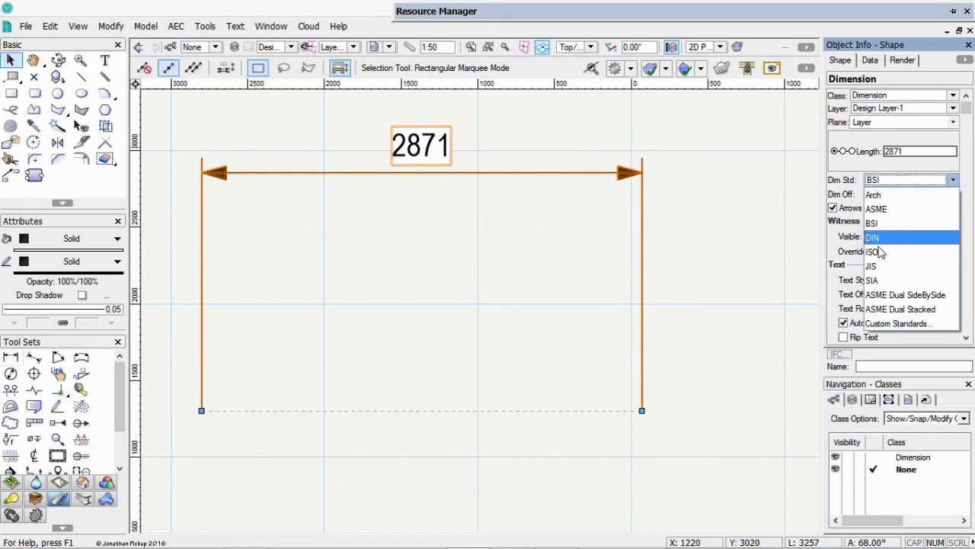
click(878, 252)
click(891, 181)
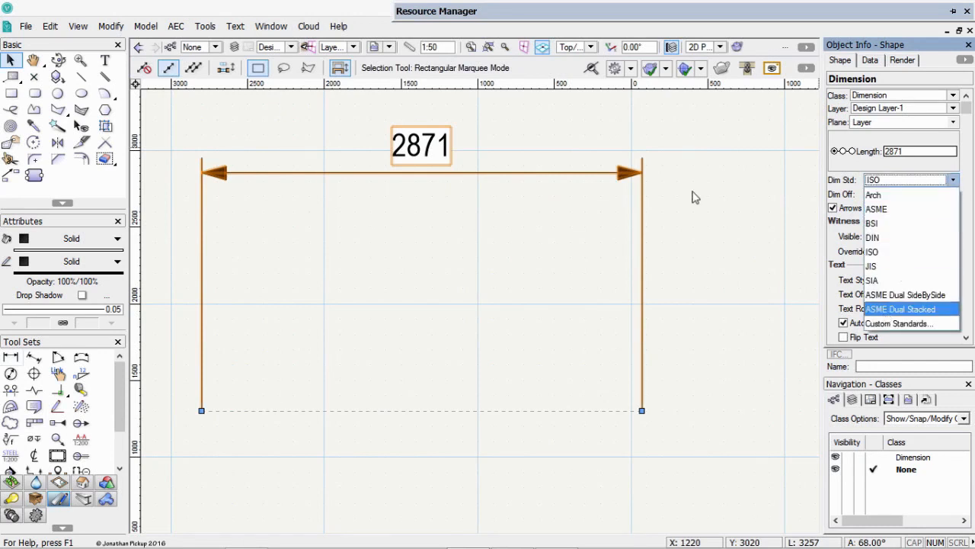
click(333, 91)
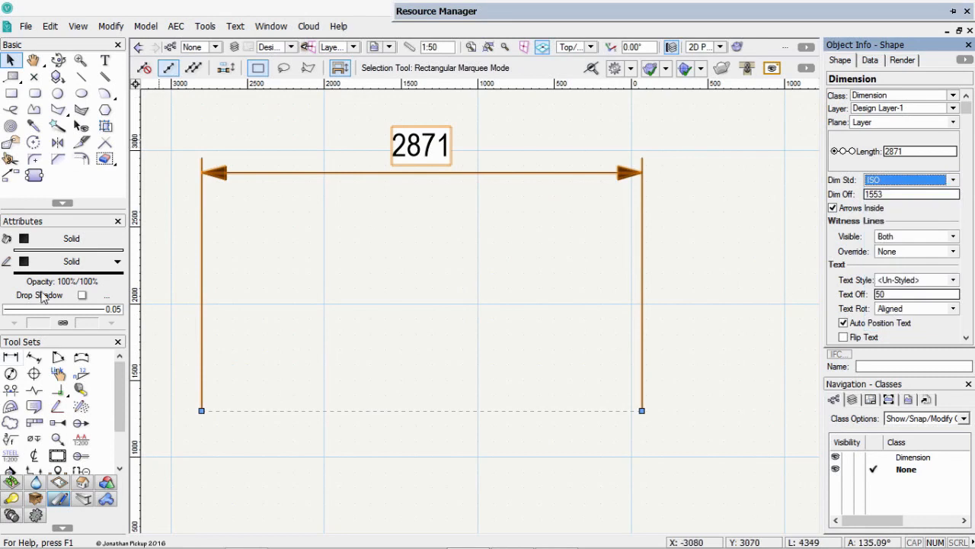
Step: Create a new custom dimension standard named "Plans" for the Constrained Linear Dimension tool
click(10, 357)
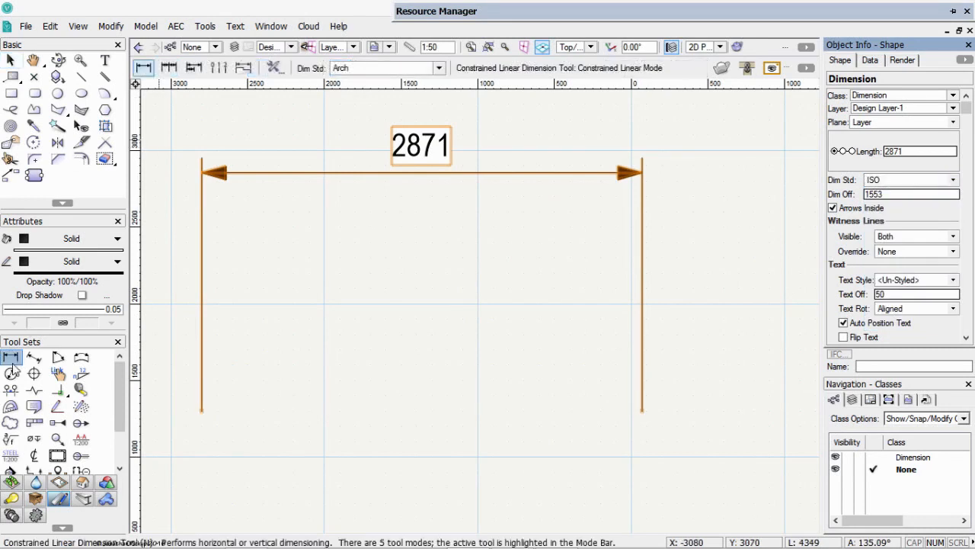
click(439, 68)
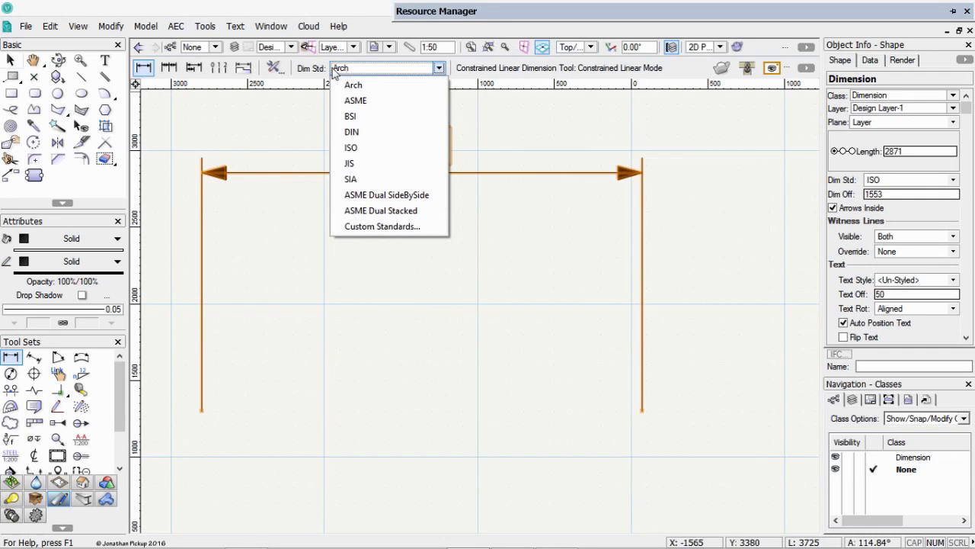
click(365, 228)
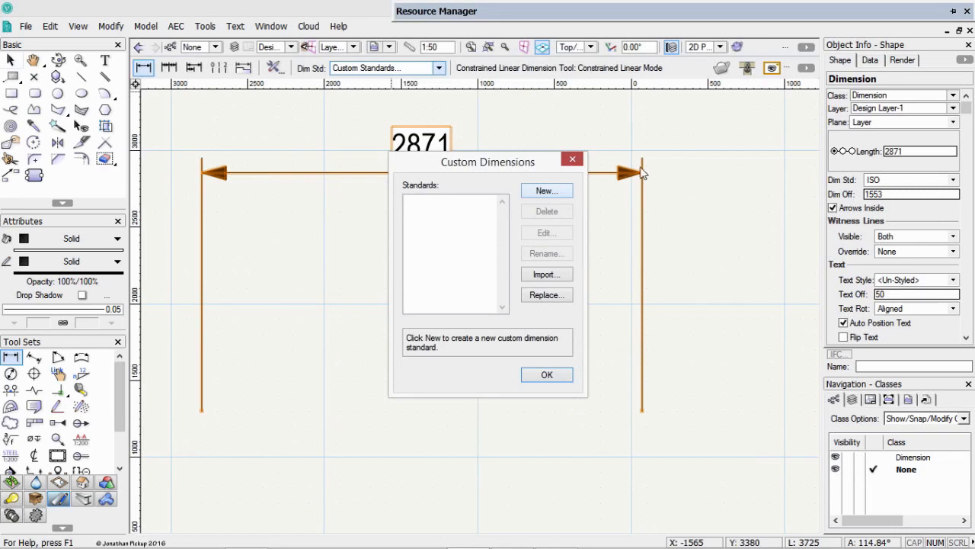
click(542, 196)
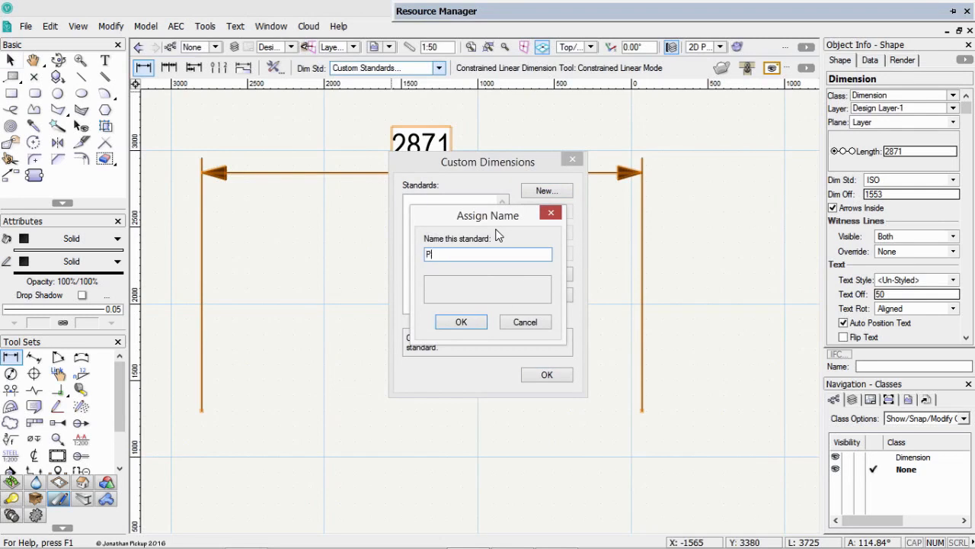
key(Return)
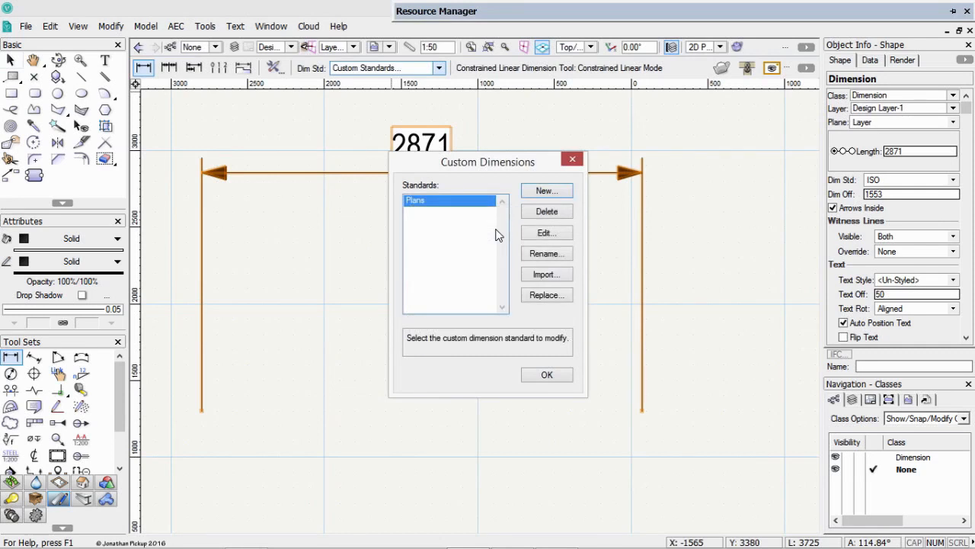
Step: Edit the Plans standard, setting the distance of the text from the dimension line to .01 mm
click(549, 231)
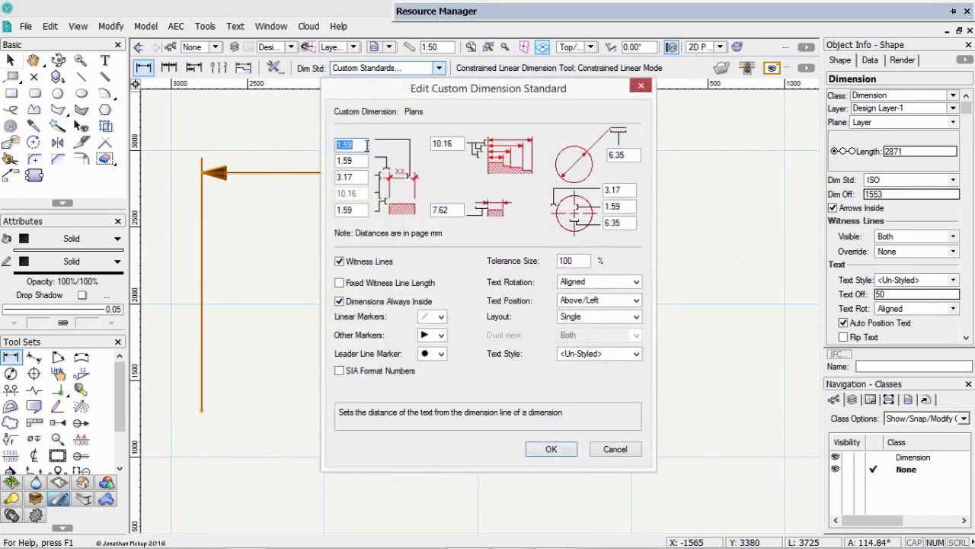
text(.01)
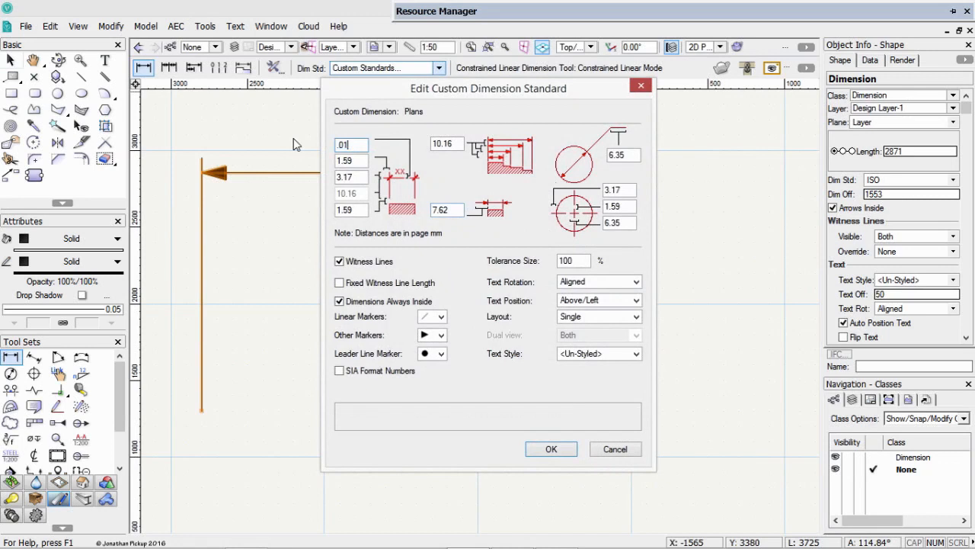
key(Tab)
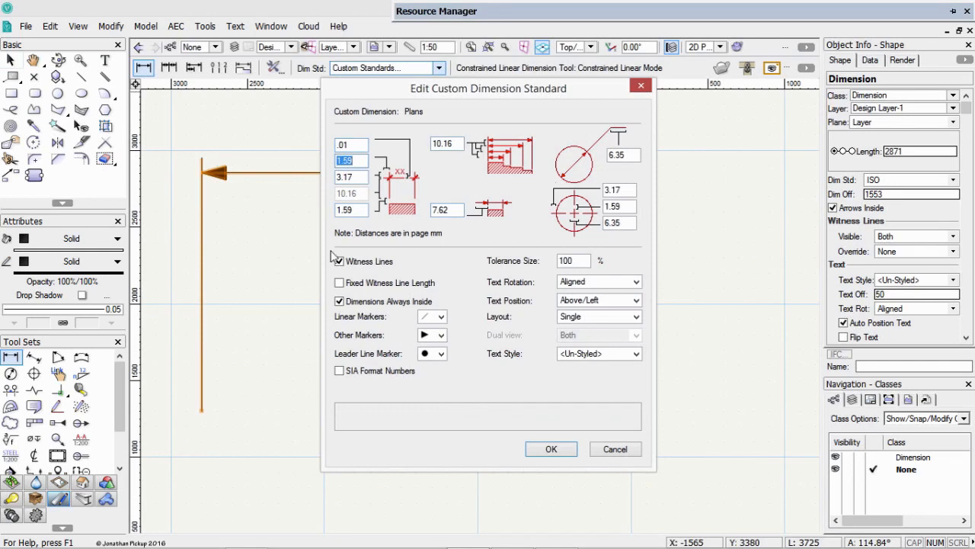
Step: Turn on fixed witness line length for the Plans standard and set that length to 7 mm
click(355, 283)
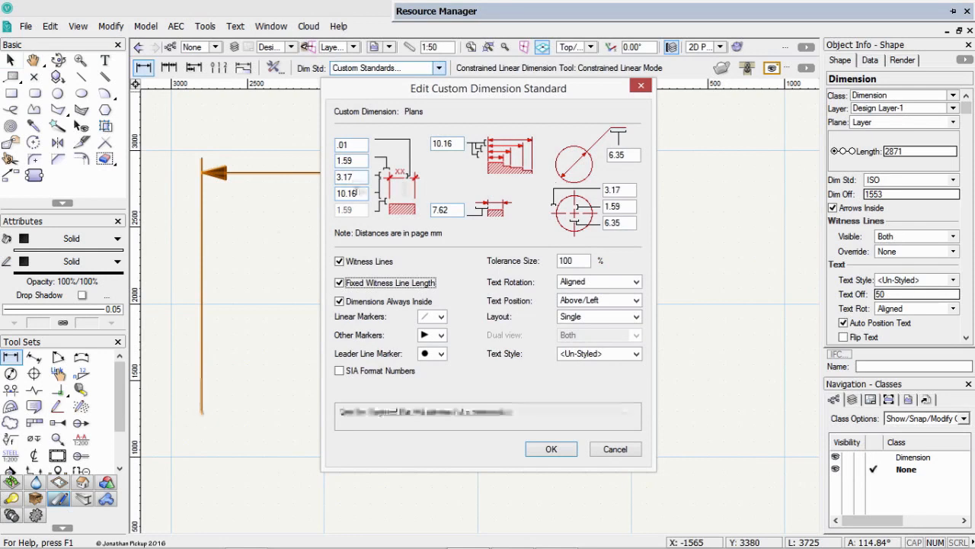
drag(359, 193, 321, 186)
text(7)
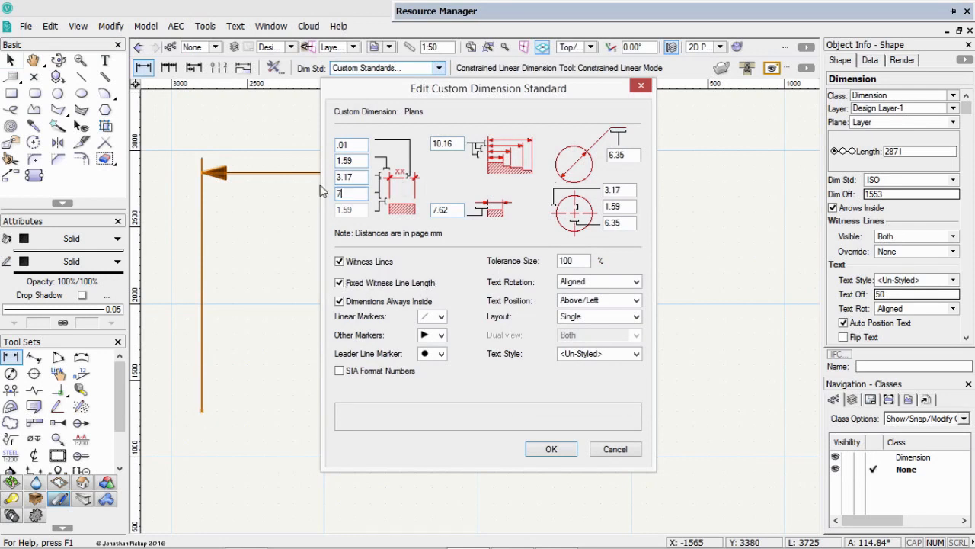
key(Tab)
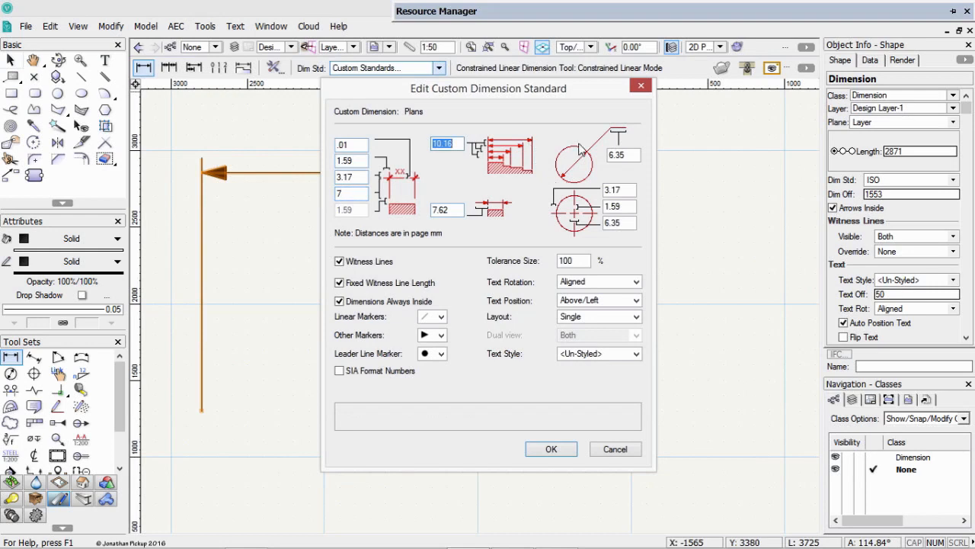
Step: Set the shoulder length of the radial dimension leader to 6 mm in the Plans standard
key(Tab)
text(6)
key(Tab)
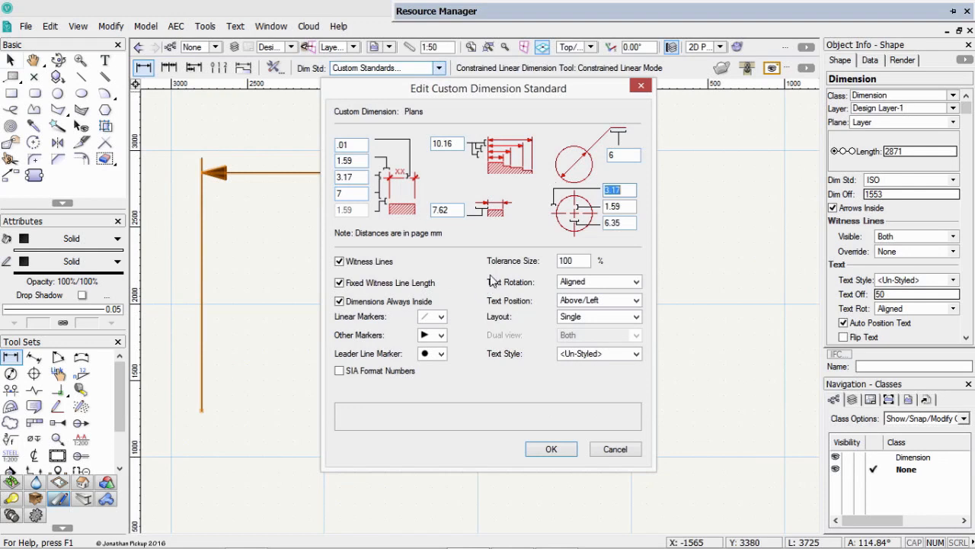
Step: Set all three center mark distances of the Plans standard to 2 mm
mouse_move(625, 191)
text(2)
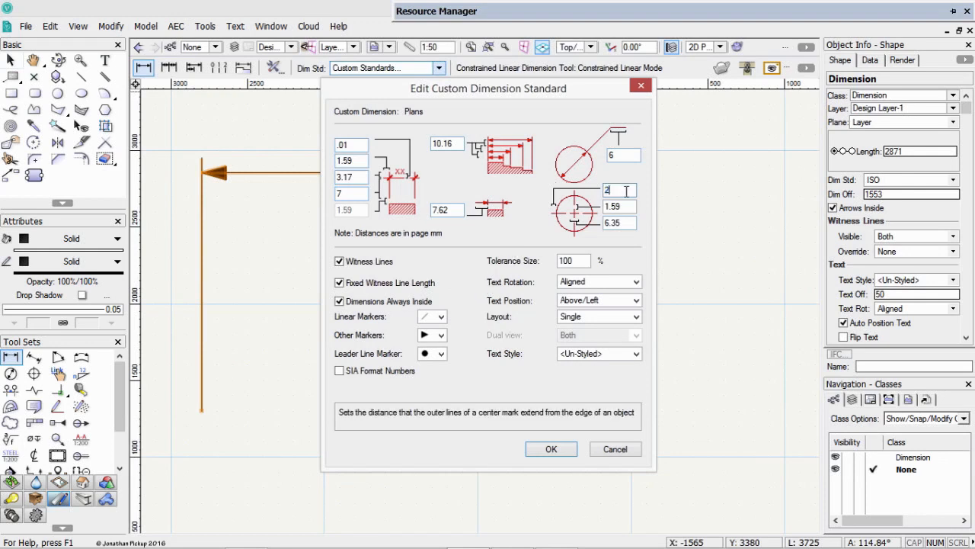
key(Tab)
text(2)
key(Tab)
text(2)
key(Tab)
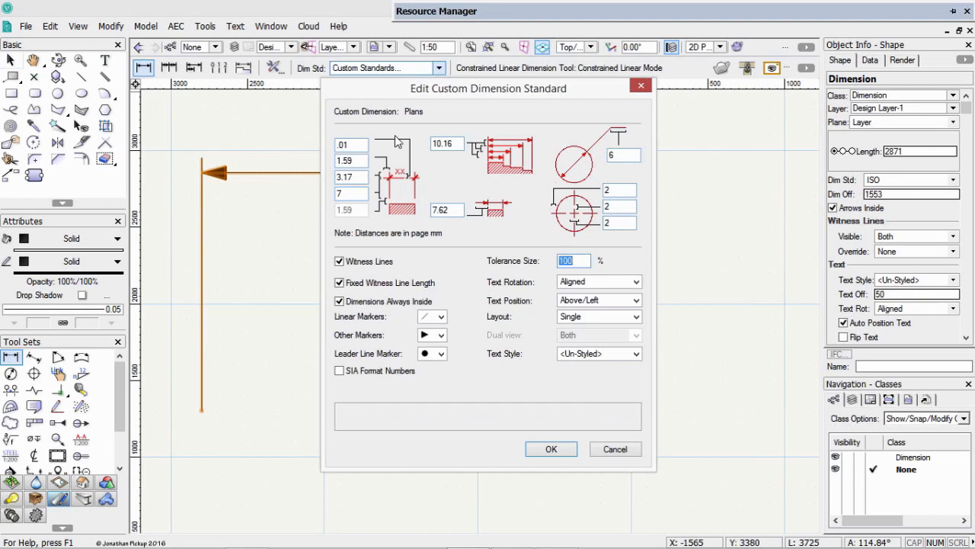
Step: Set the two linear dimension distances between the text offset and the fixed witness line length to 2 mm each
drag(351, 162, 322, 158)
text(2)
key(Tab)
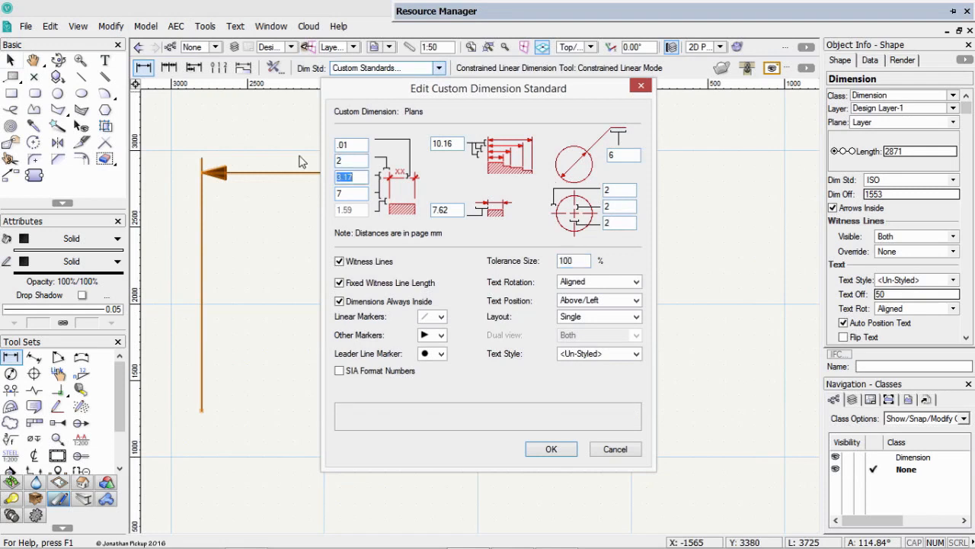
text(2)
key(Tab)
Step: Edit the marker list from the linear markers setting and delete marker types 15, 14, 13 and 12
click(442, 319)
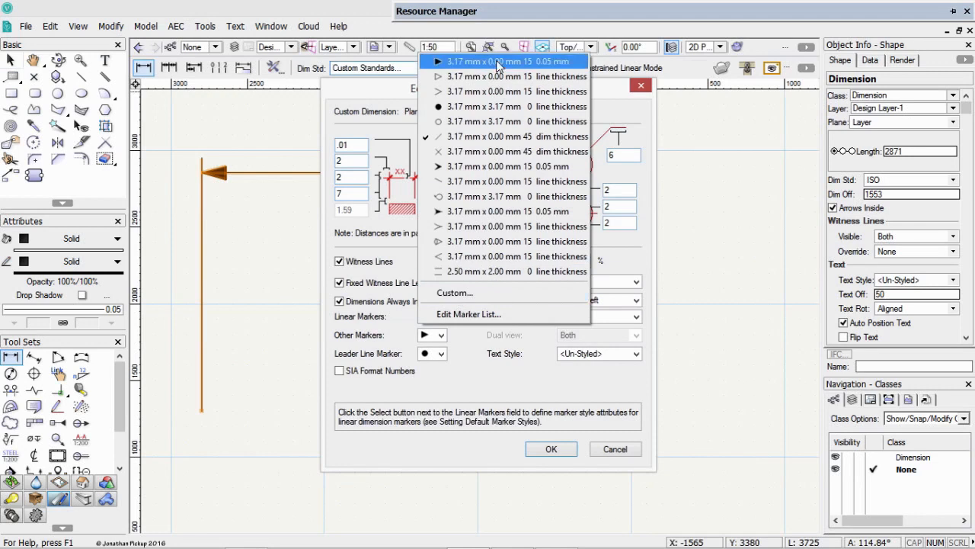
click(445, 312)
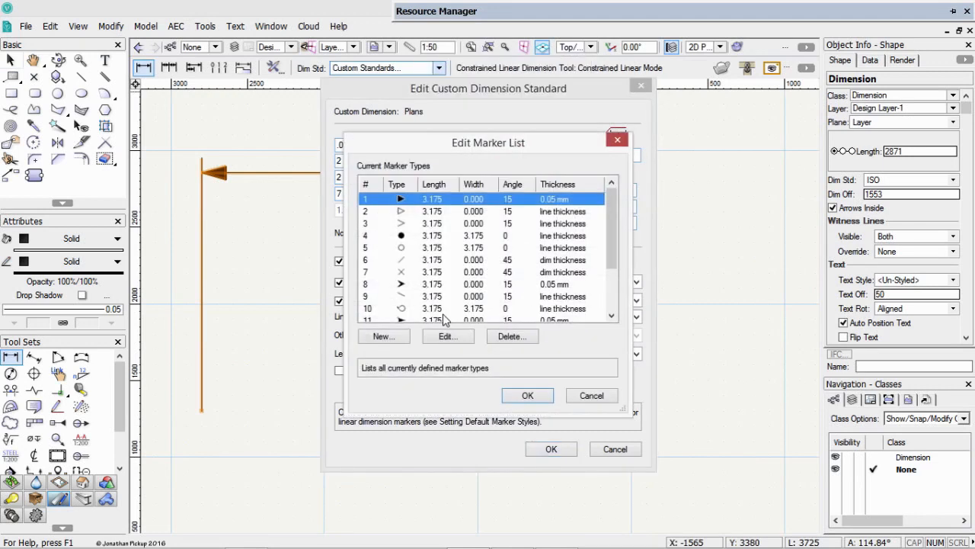
drag(611, 256, 598, 319)
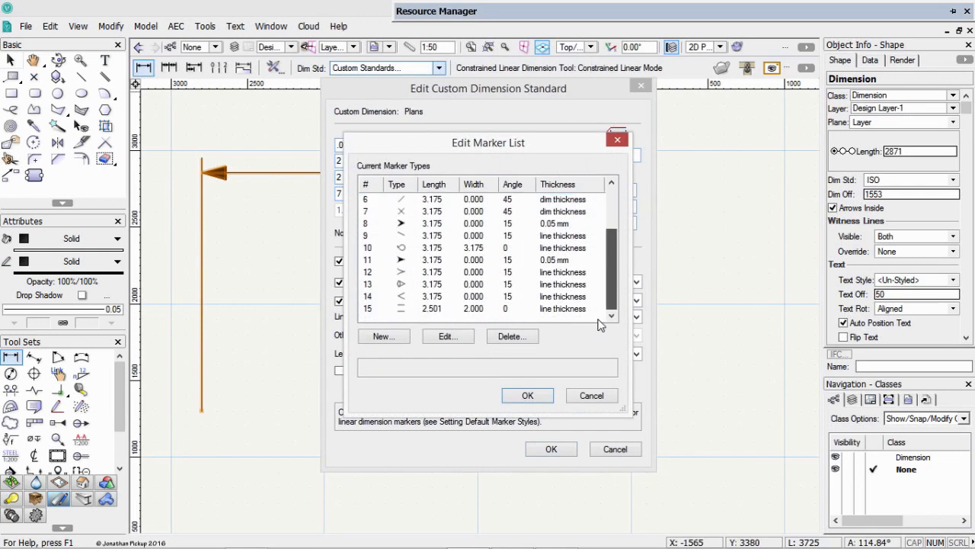
click(423, 309)
click(512, 336)
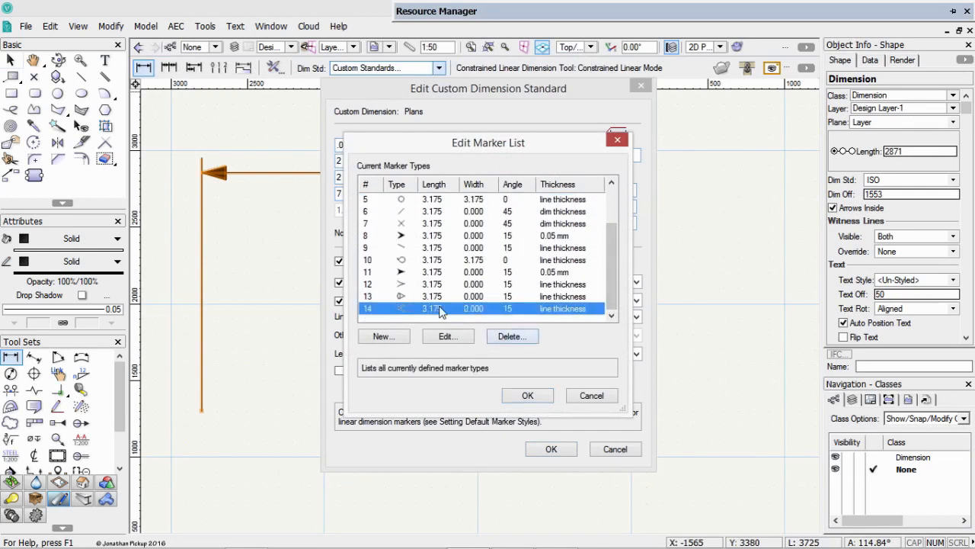
click(510, 337)
click(510, 337)
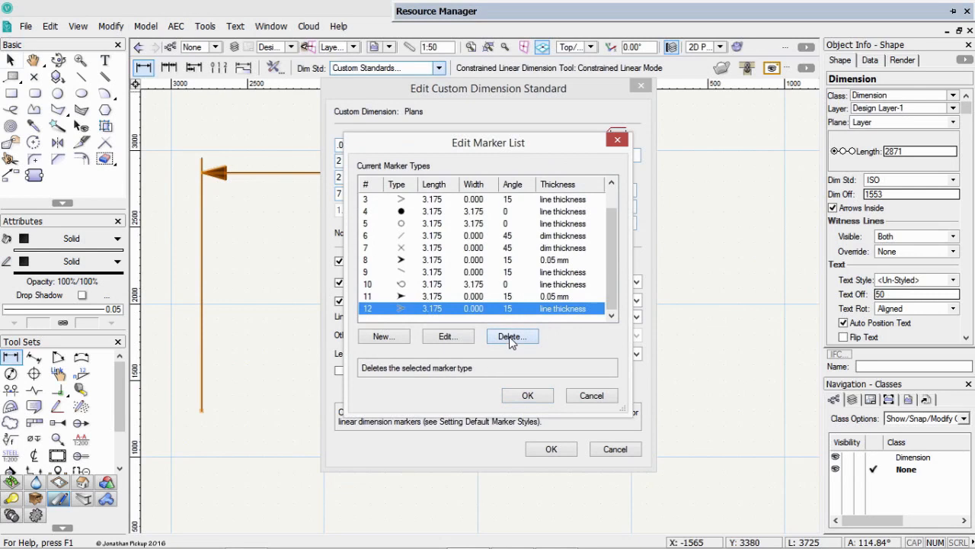
click(511, 338)
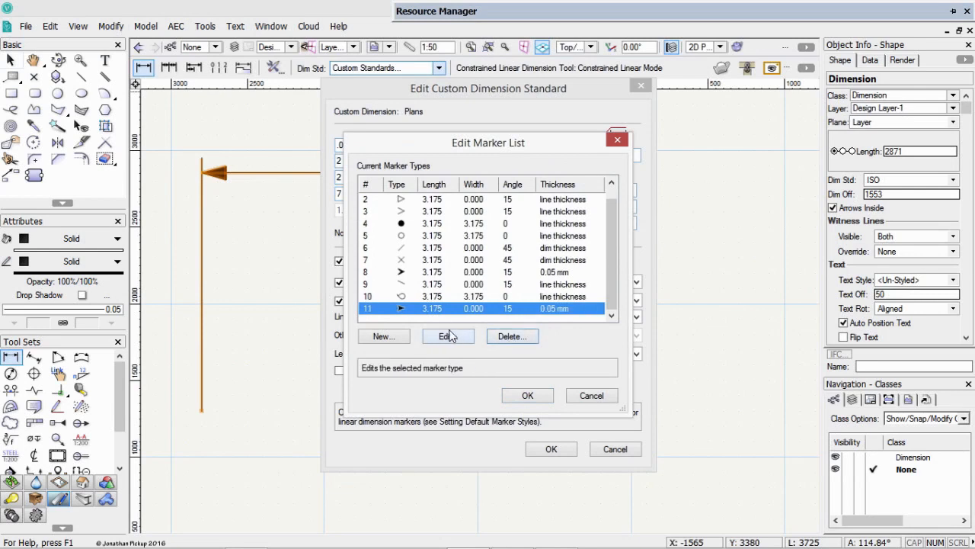
Step: Edit the slash marker, number 6 in the marker list, and set its length to 3 mm
click(464, 250)
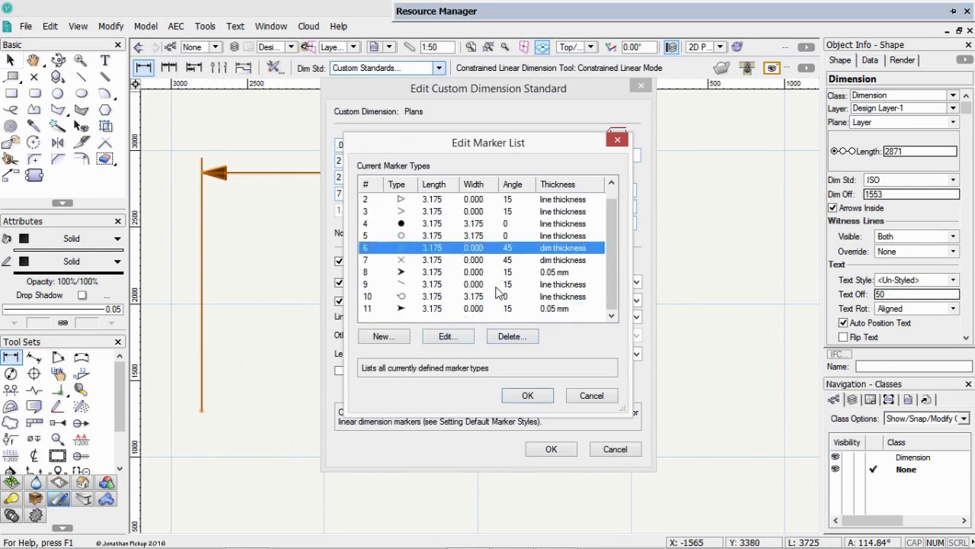
click(449, 338)
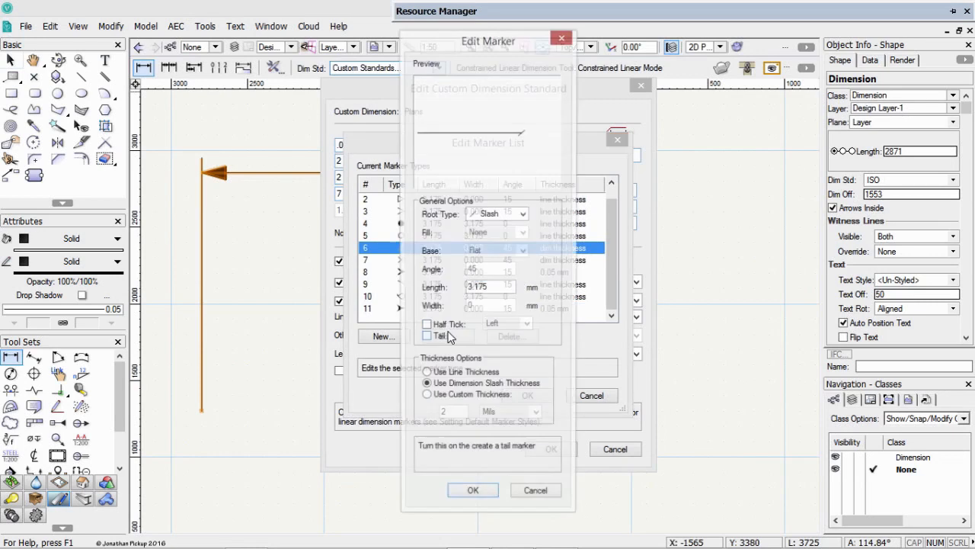
drag(491, 293, 421, 296)
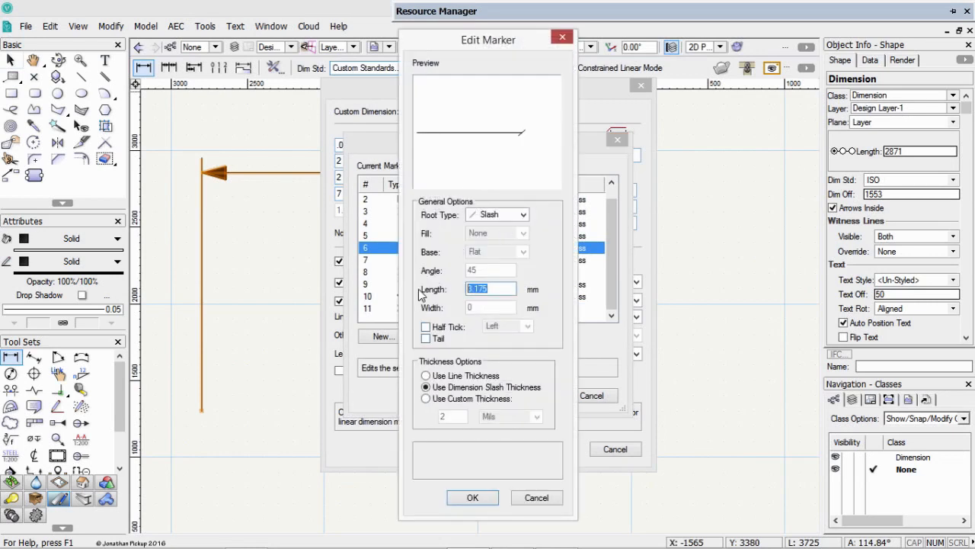
text(3)
key(Tab)
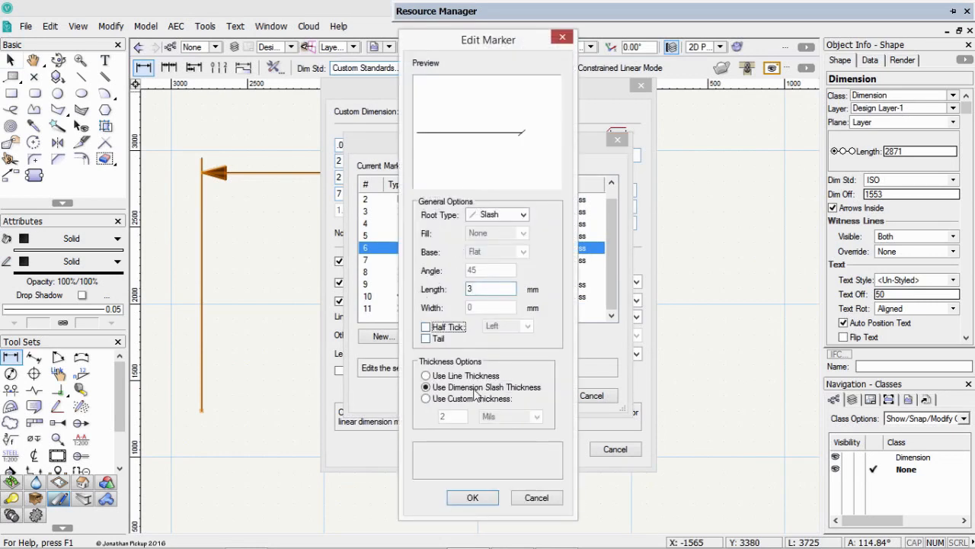
Step: Give the slash marker a custom thickness of .7 millimeters and accept the edited marker list
click(426, 398)
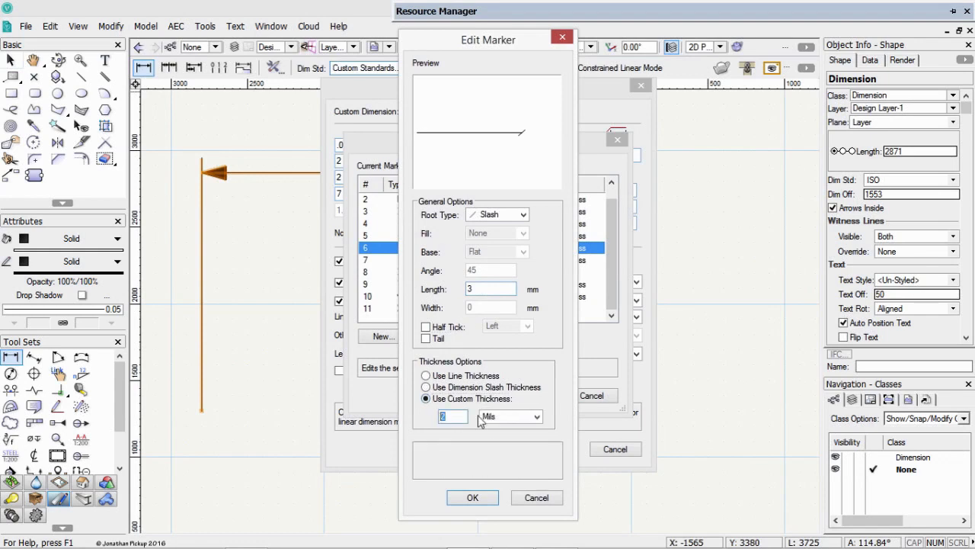
click(500, 417)
click(500, 418)
click(497, 461)
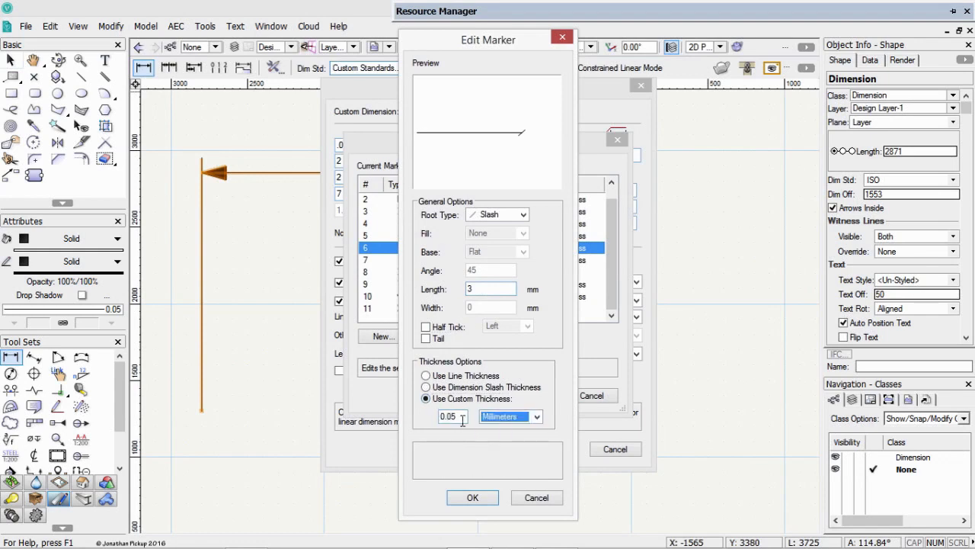
drag(461, 417, 421, 413)
text(.7)
key(Tab)
click(471, 497)
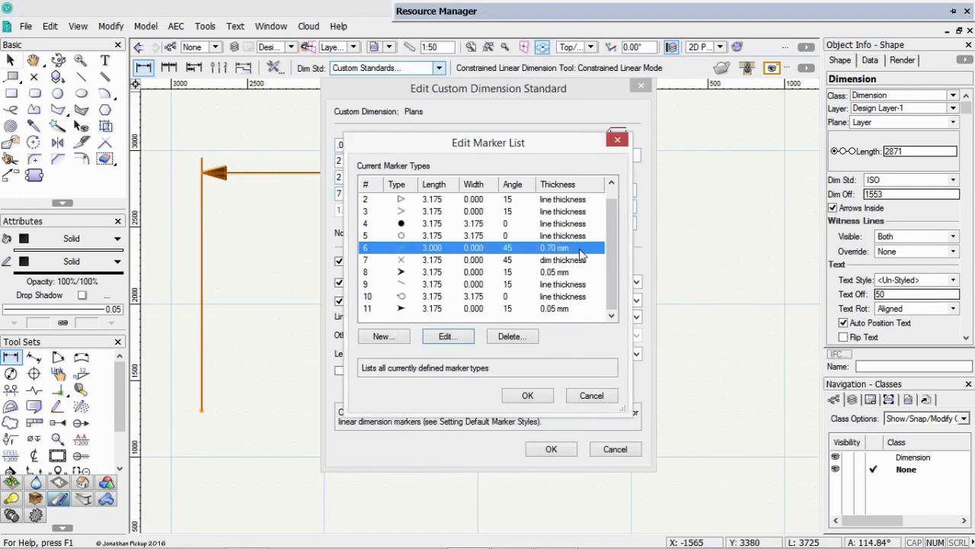
scroll(613, 219, up, 1)
scroll(614, 217, down, 1)
click(431, 224)
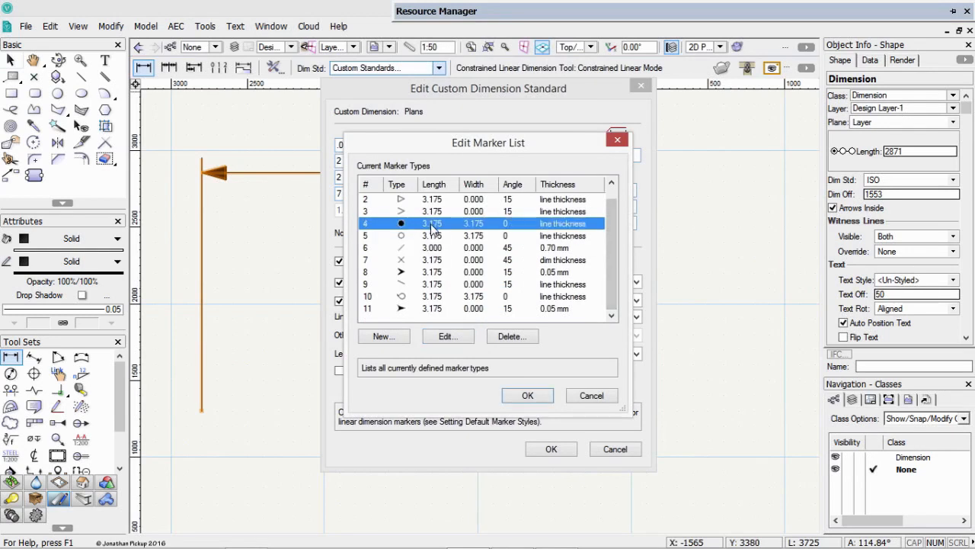
click(527, 396)
Step: Edit the open arrow marker, number 3 in the marker list, setting its angle to 45 and length to 3 mm
click(436, 337)
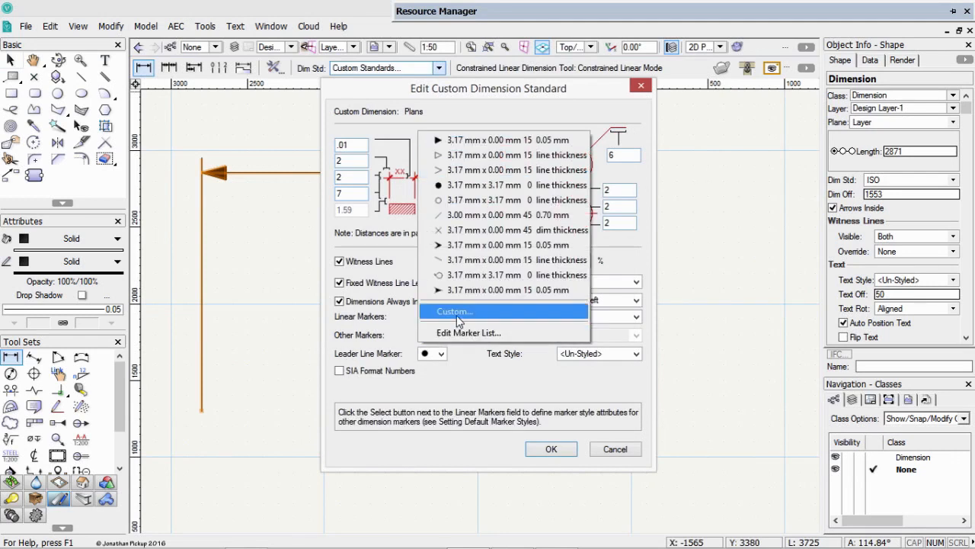
click(464, 333)
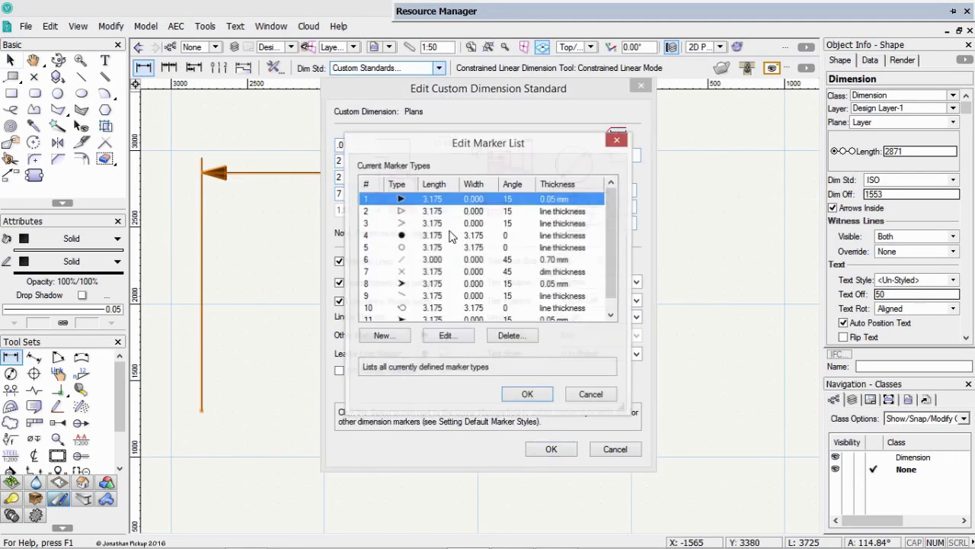
click(405, 227)
click(447, 336)
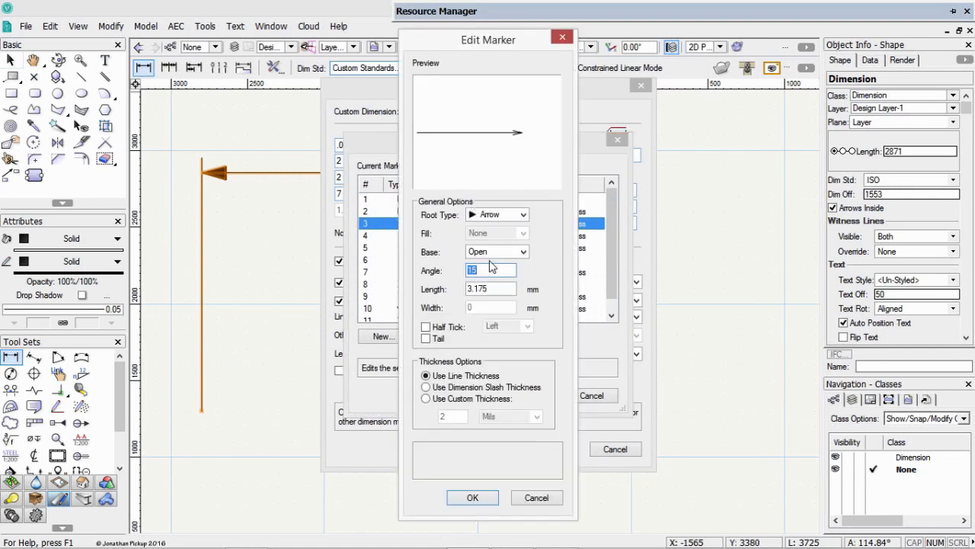
text(45)
key(Tab)
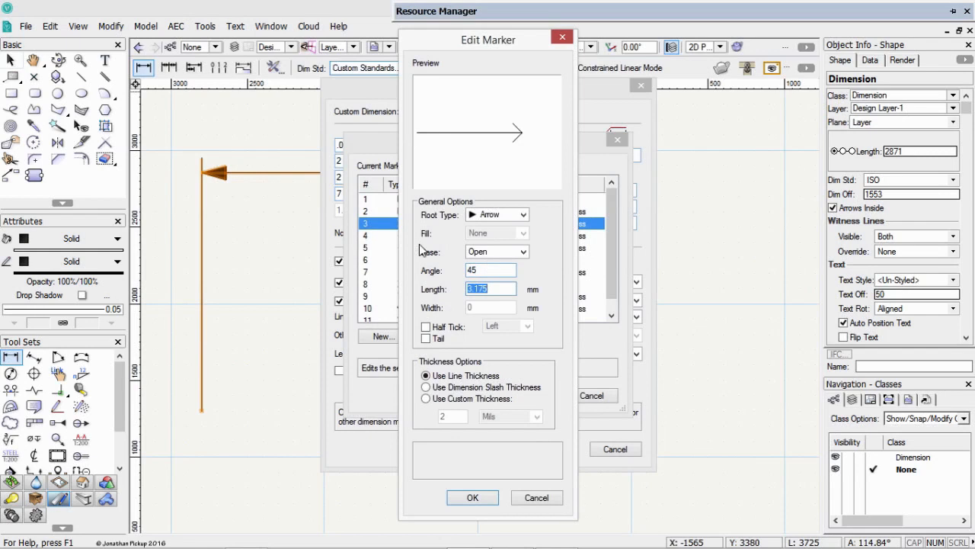
text(3)
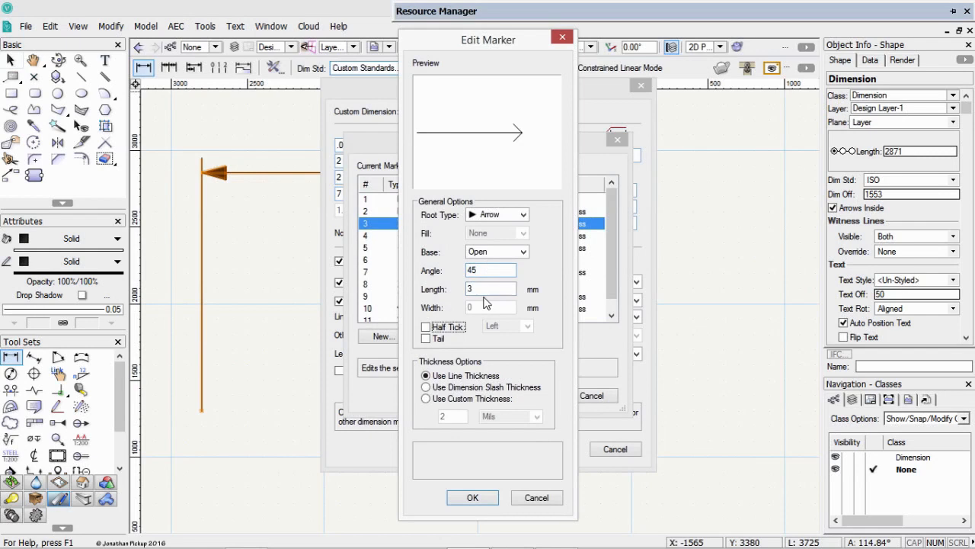
Step: Give the open arrow marker a custom thickness of .7 millimeters and accept the marker list
click(469, 399)
click(495, 418)
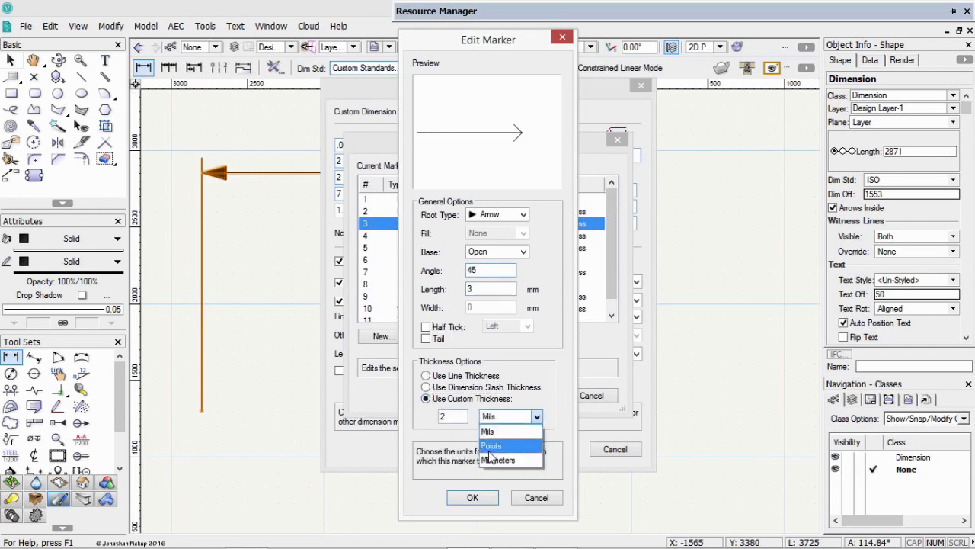
click(502, 459)
text(.7)
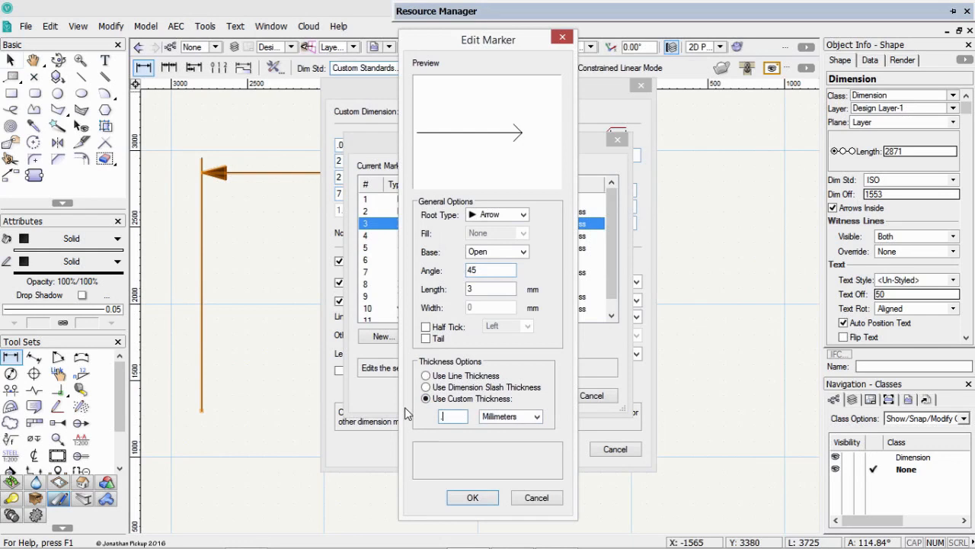
key(Tab)
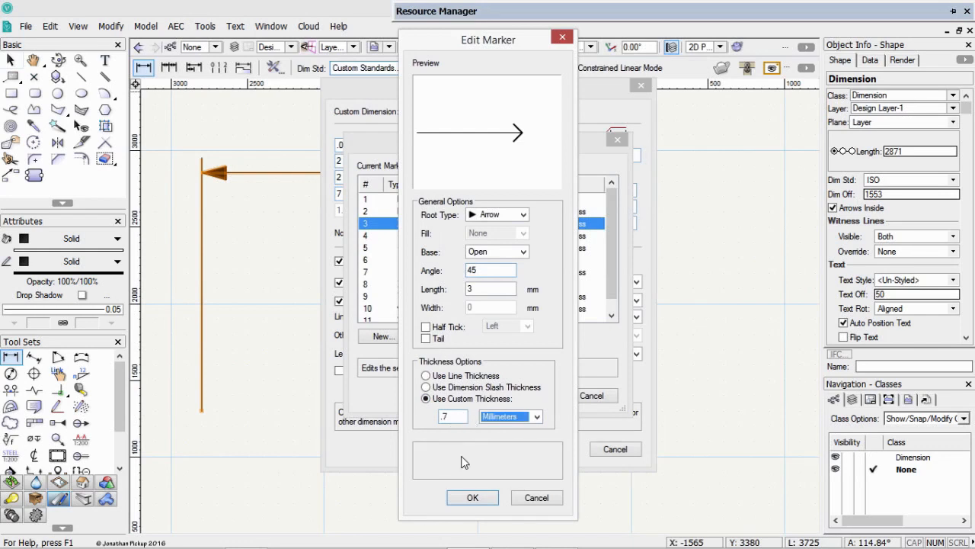
click(472, 497)
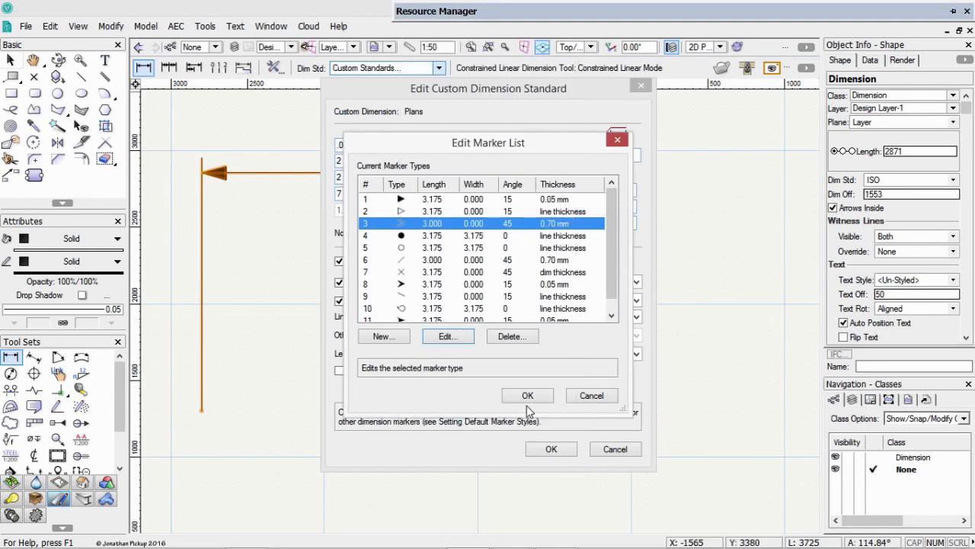
click(515, 403)
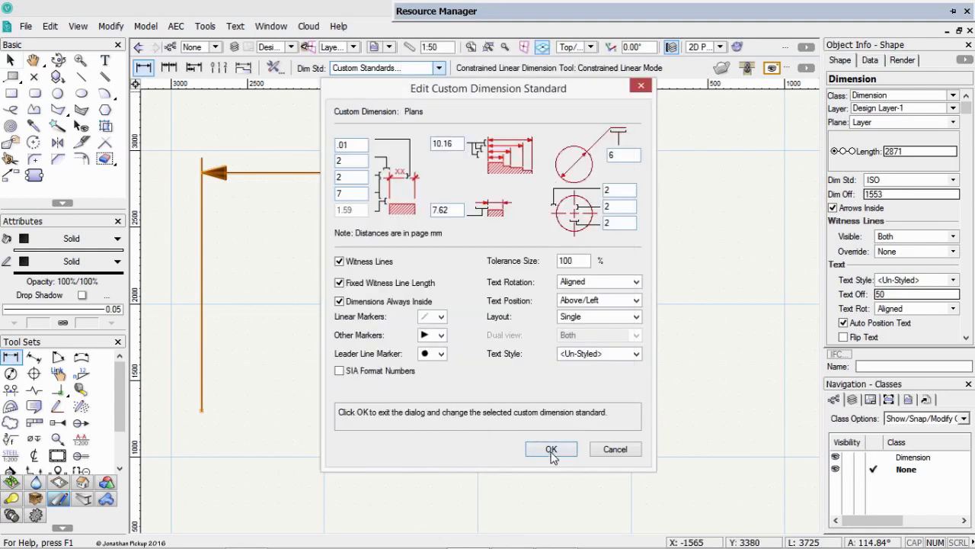
Step: Edit the filled oval marker, number 4 in the leader line marker list, setting its length and width to 2 mm
click(436, 357)
click(437, 363)
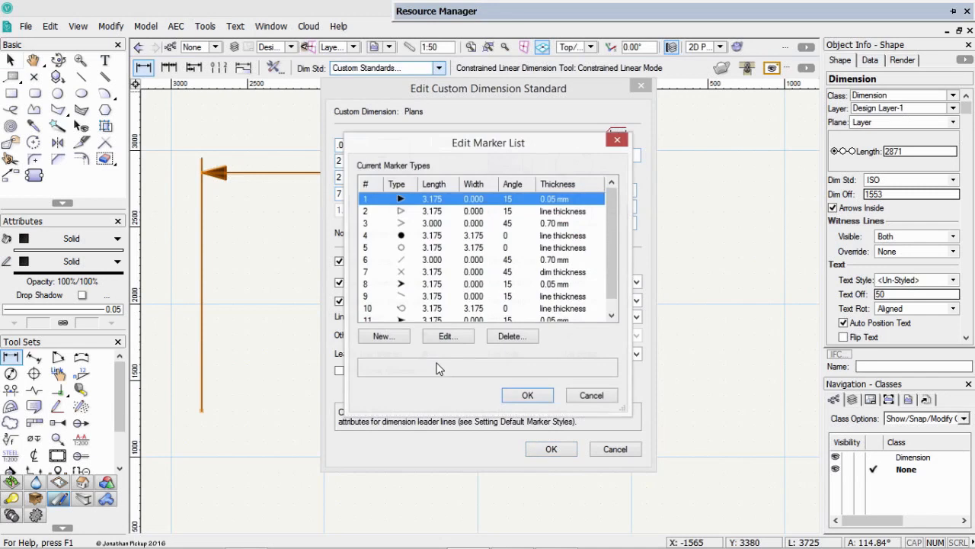
click(411, 237)
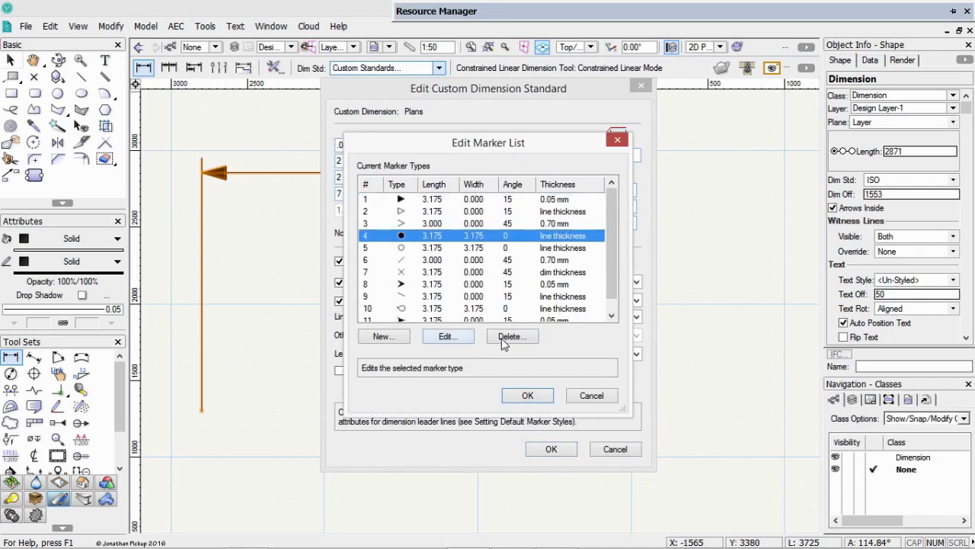
click(611, 315)
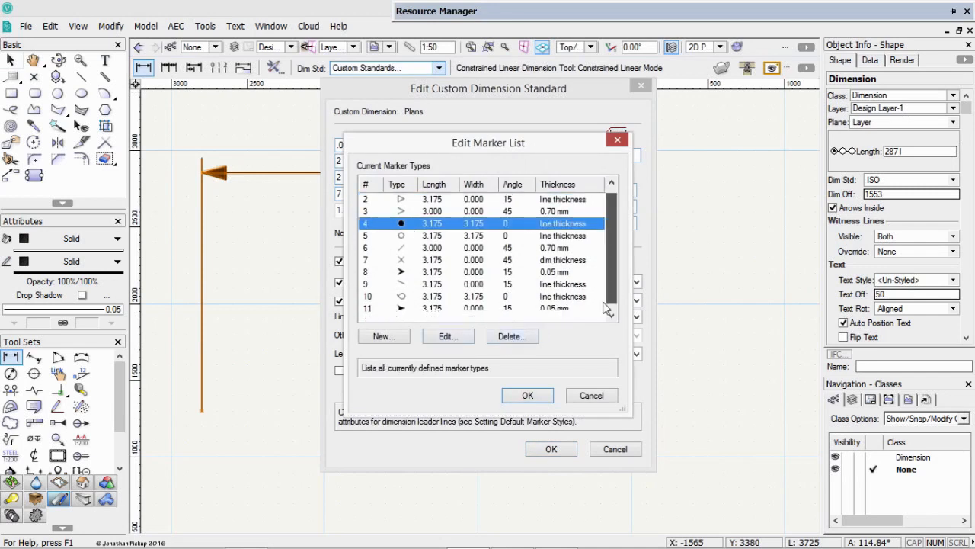
click(448, 336)
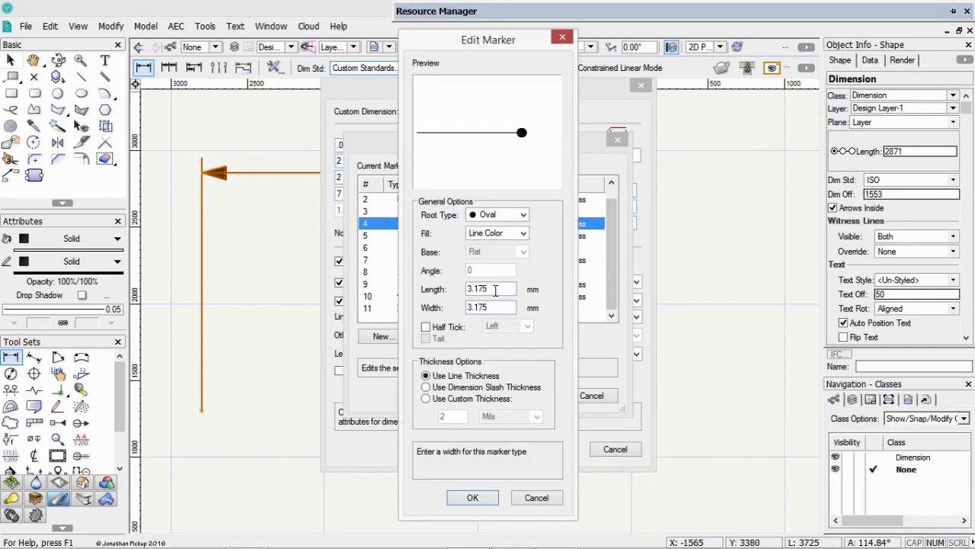
double_click(490, 288)
text(2)
key(Tab)
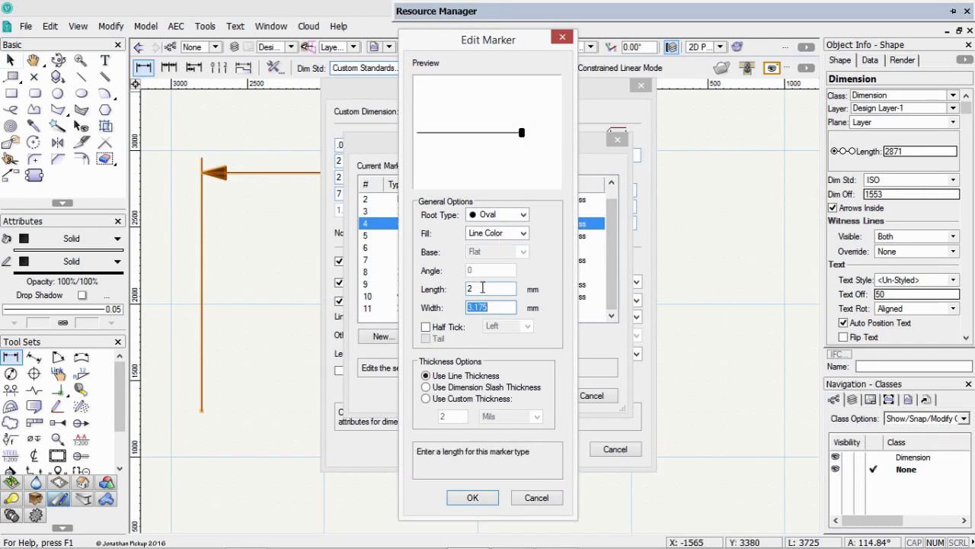
text(0)
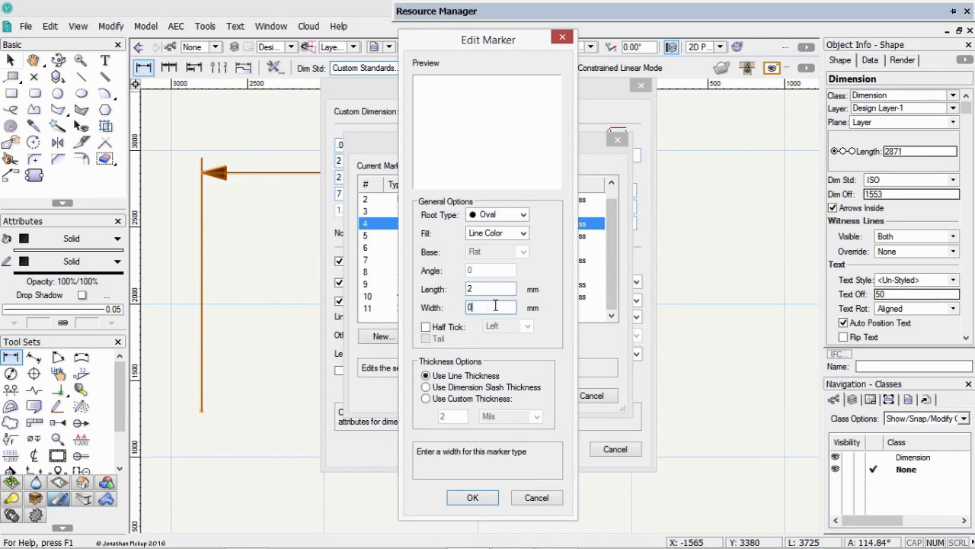
text(2)
key(Tab)
click(472, 497)
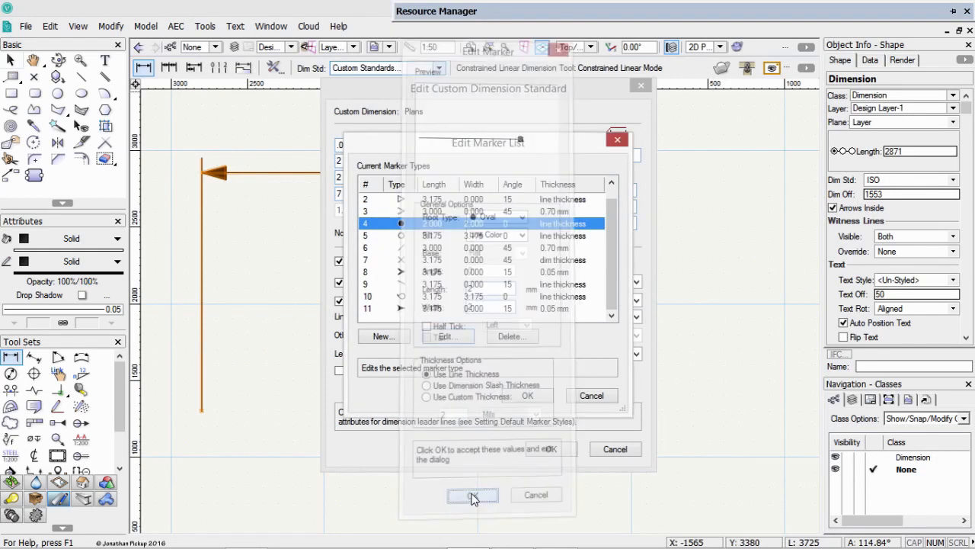
click(528, 394)
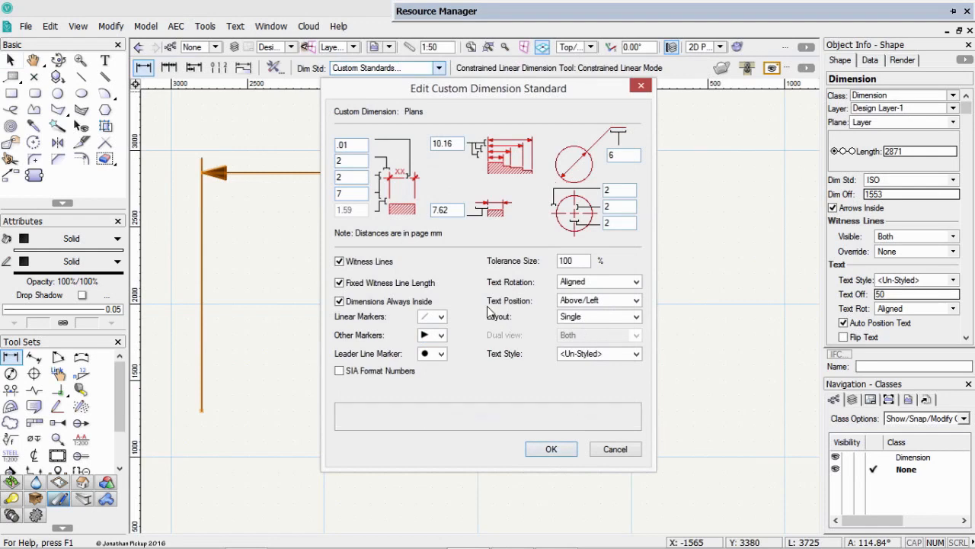
Step: Assign the Arial Narrow 10 pt text style to the Plans dimension standard and accept the custom standards
click(632, 353)
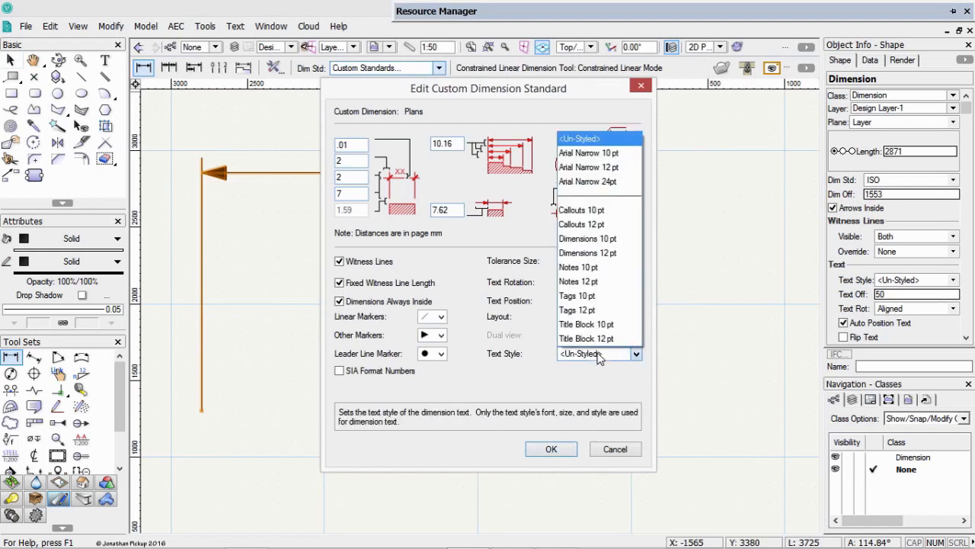
click(599, 155)
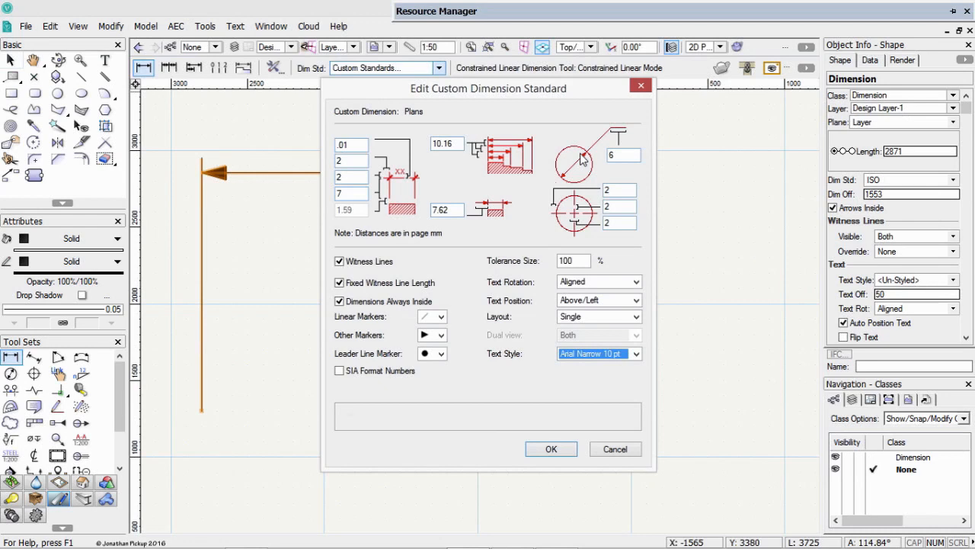
click(551, 448)
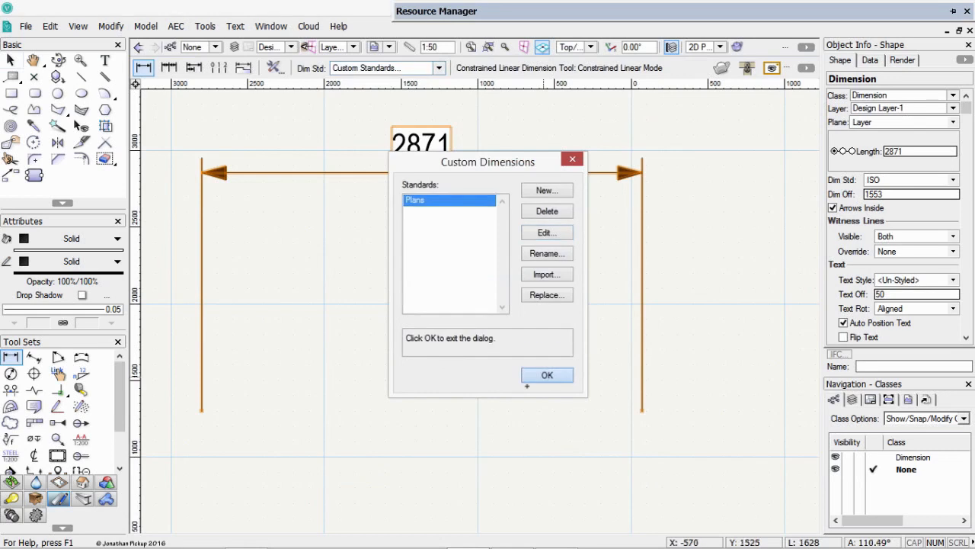
click(562, 378)
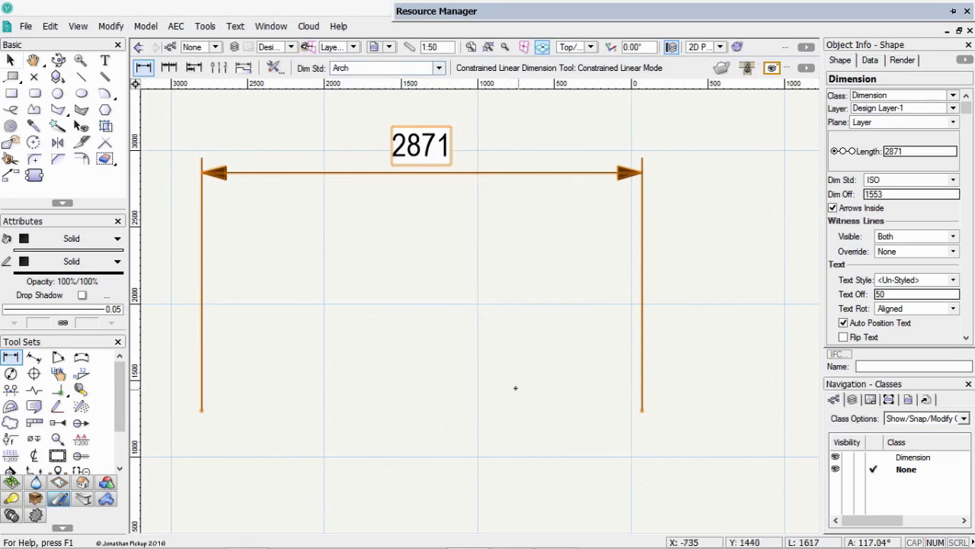
Step: Apply the Plans dimension standard to the selected linear dimension and deselect it
click(931, 231)
click(914, 180)
click(915, 180)
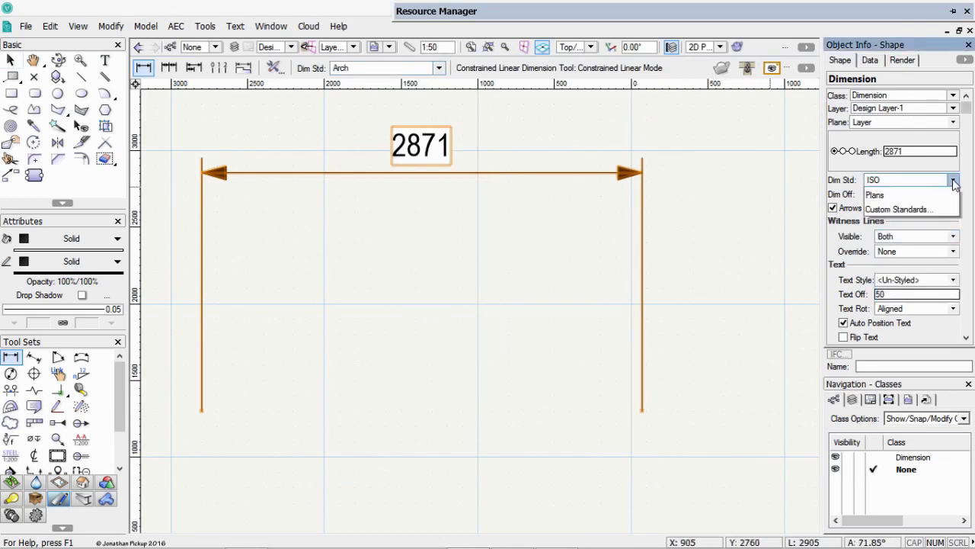
click(902, 323)
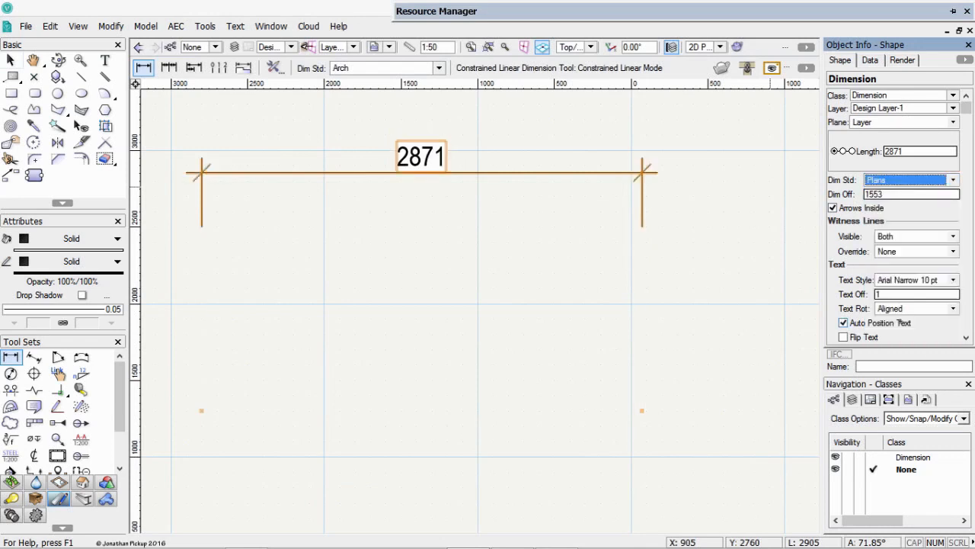
click(11, 59)
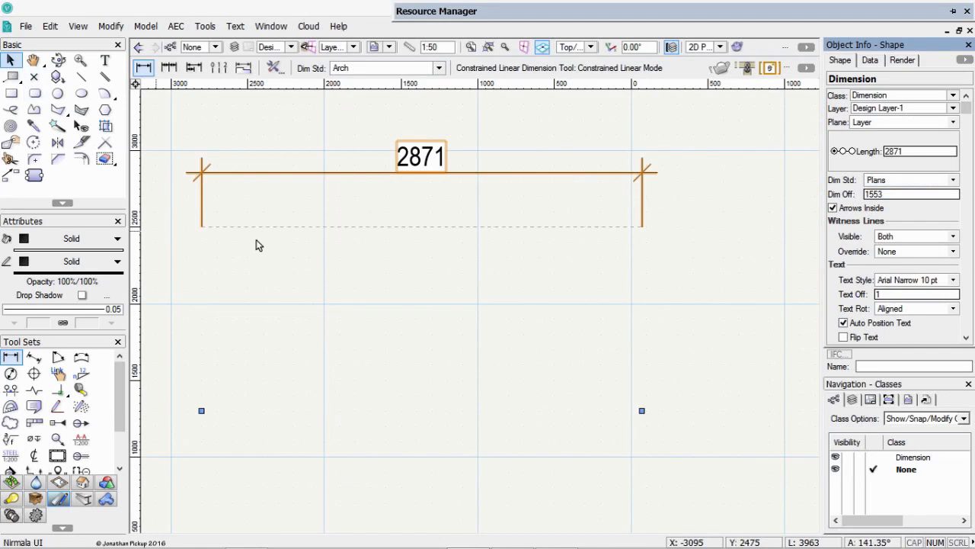
click(243, 278)
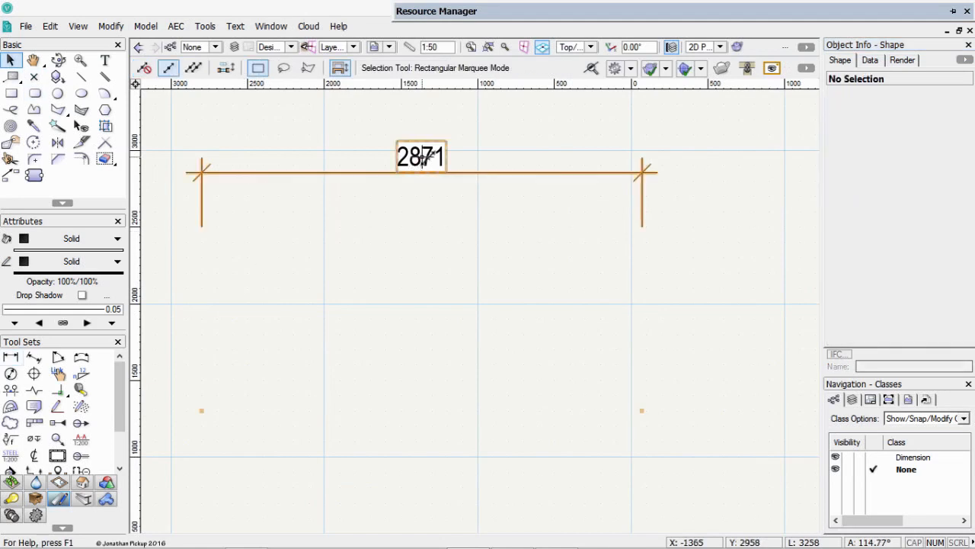
Step: Set the Plans standard's linear marker to the 3.00 mm, 45 degree, 0.70 mm slash and make Plans the active dimension standard
click(9, 358)
click(438, 68)
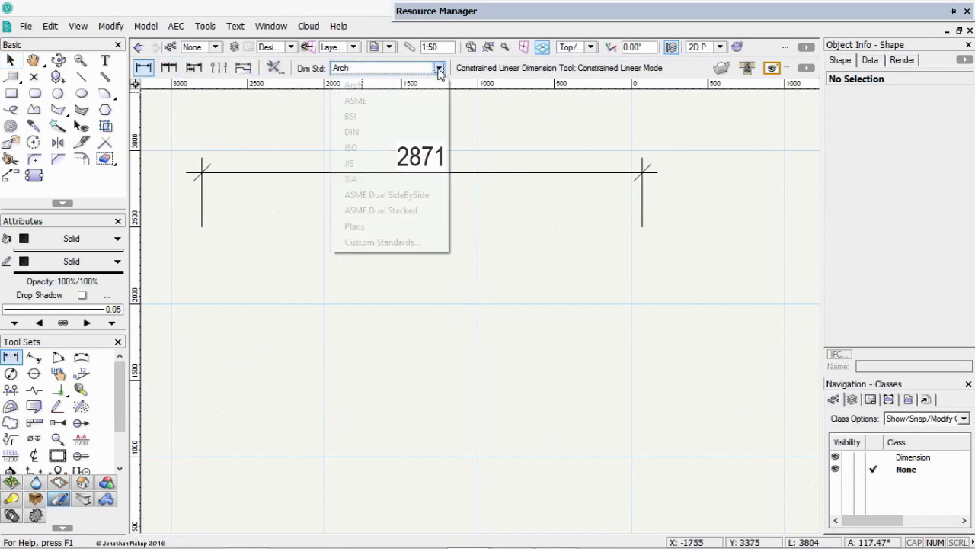
click(374, 243)
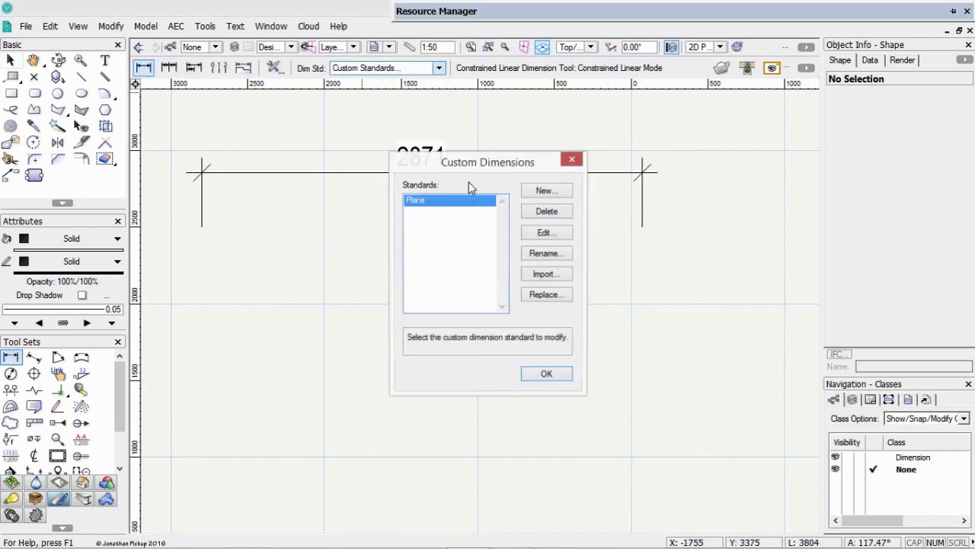
click(543, 234)
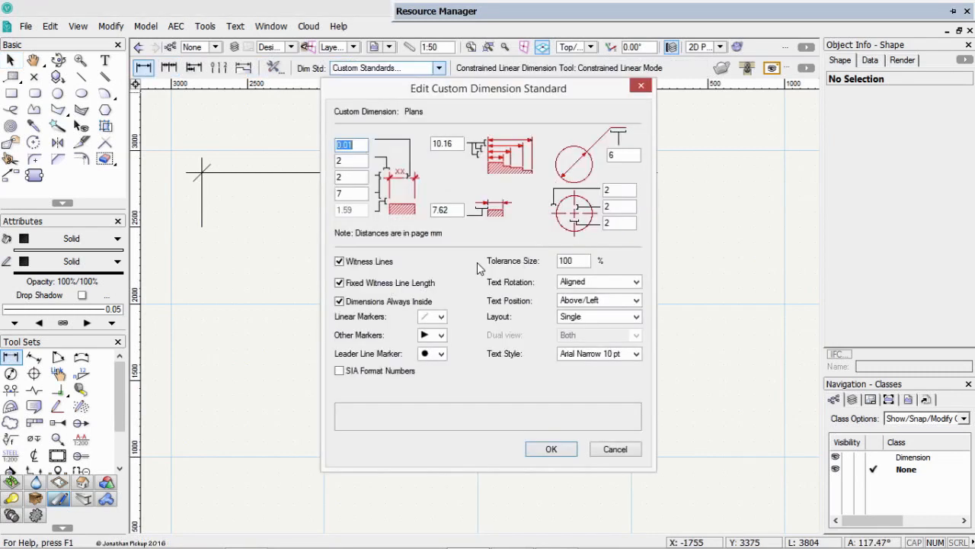
click(439, 317)
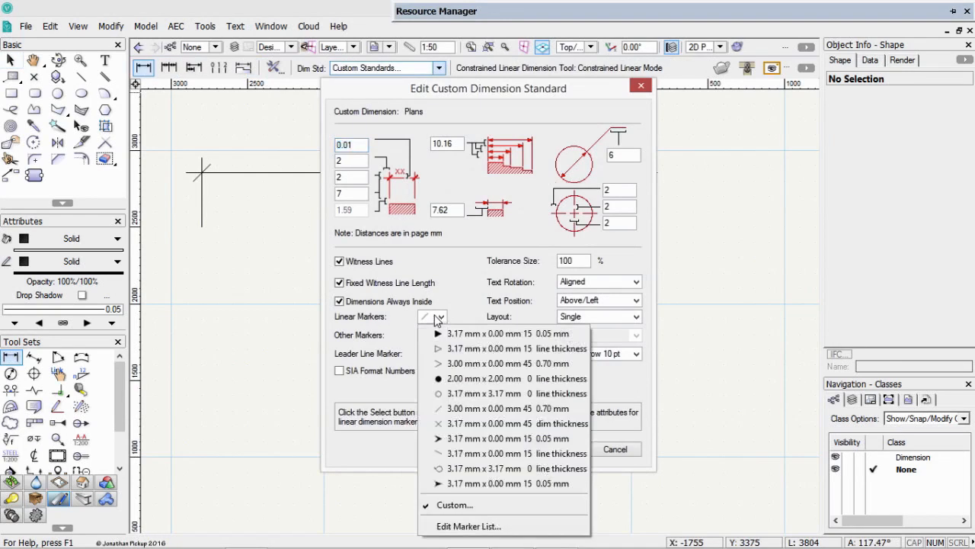
click(528, 409)
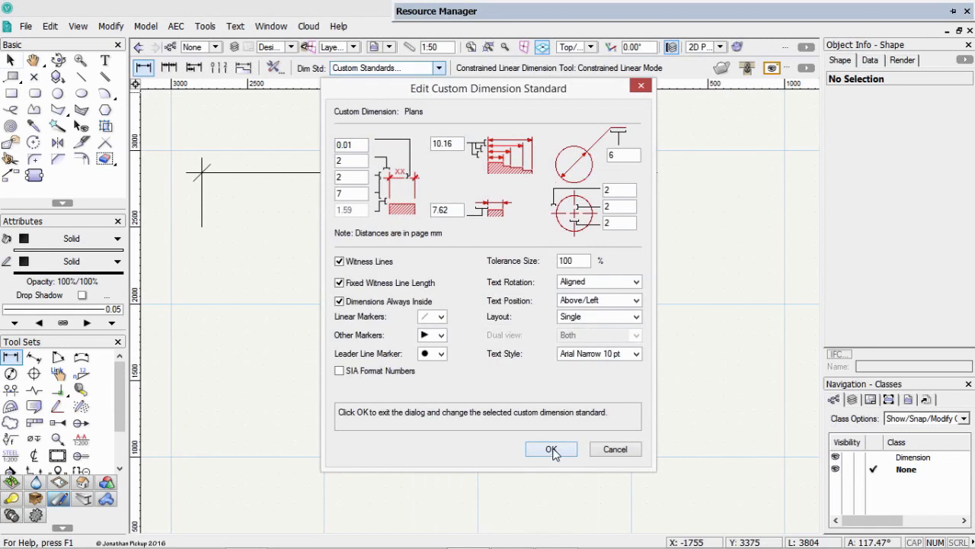
click(552, 449)
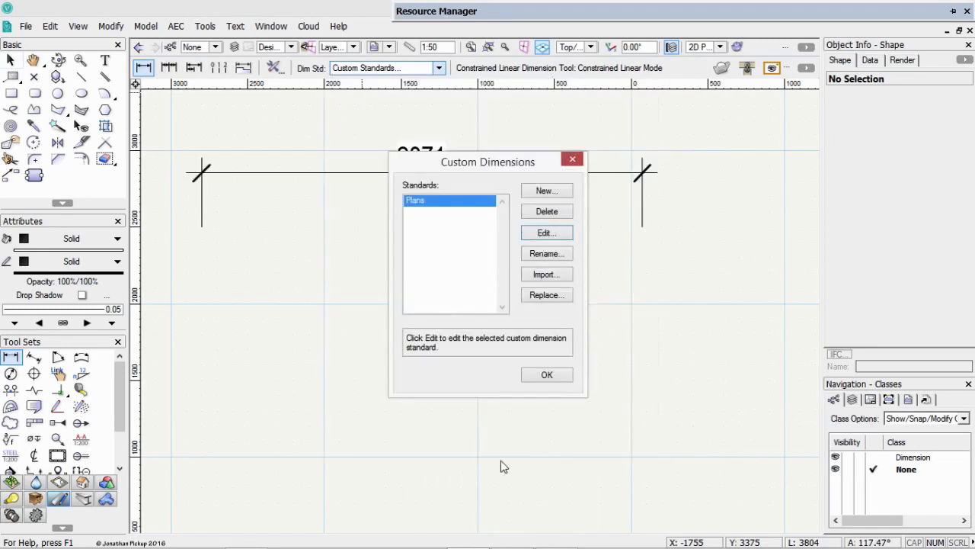
click(556, 377)
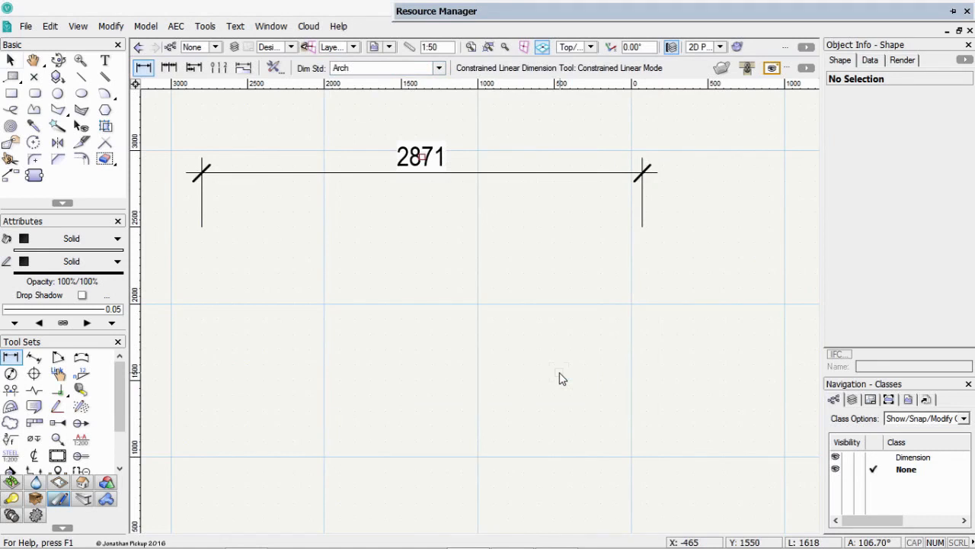
click(387, 70)
click(358, 225)
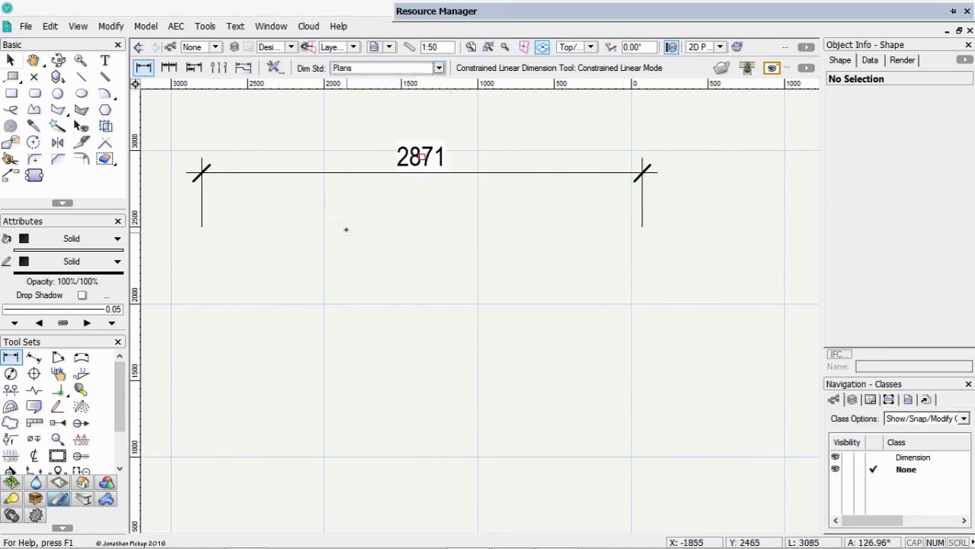
Step: Create a new custom dimension standard named Site Plans
click(439, 67)
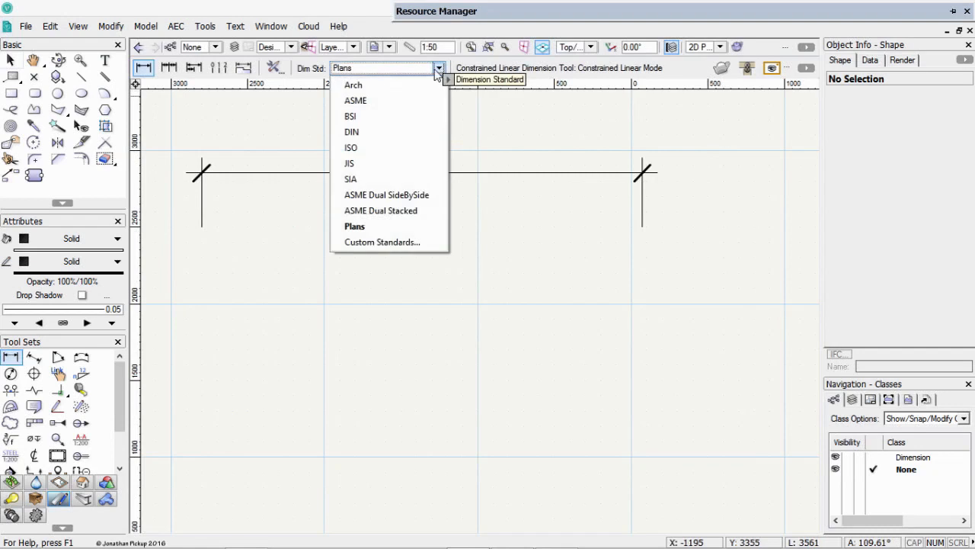
click(393, 243)
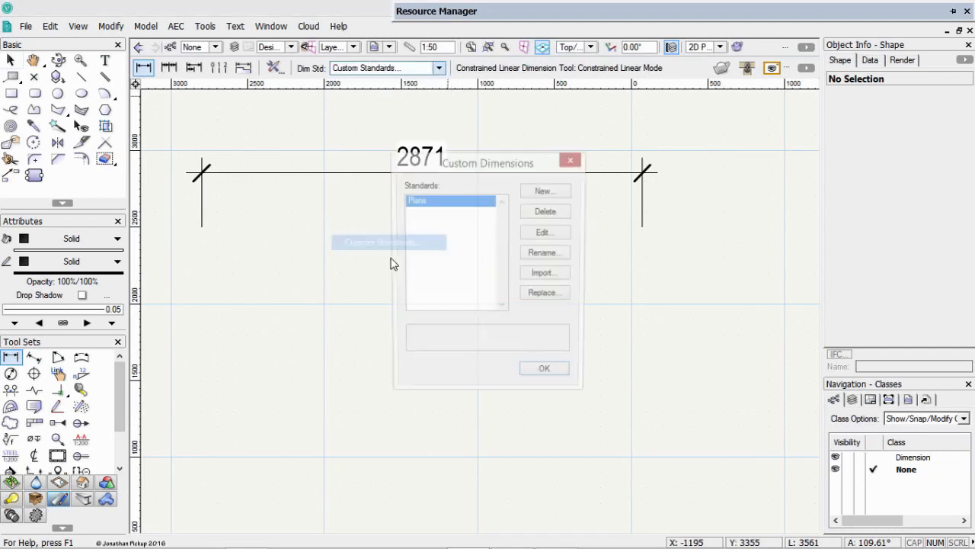
click(546, 191)
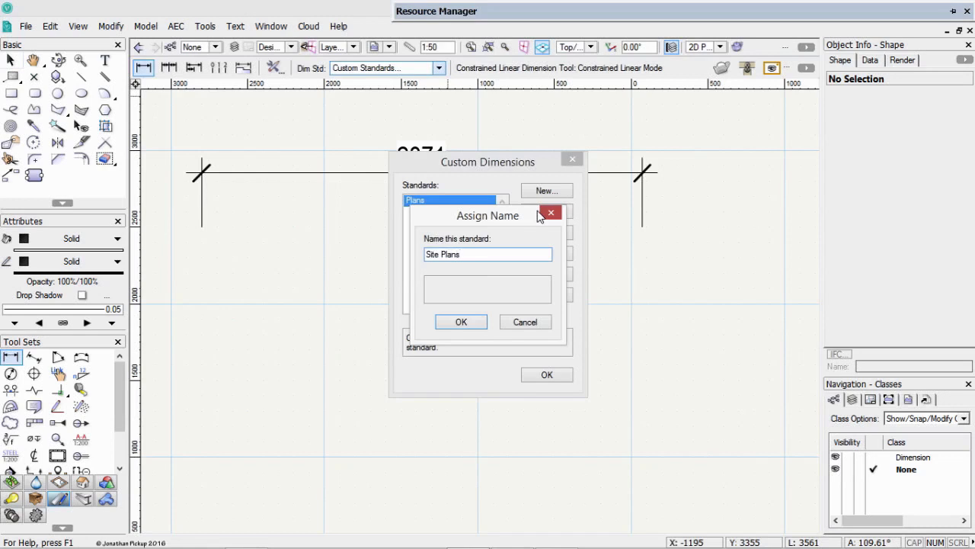
key(Return)
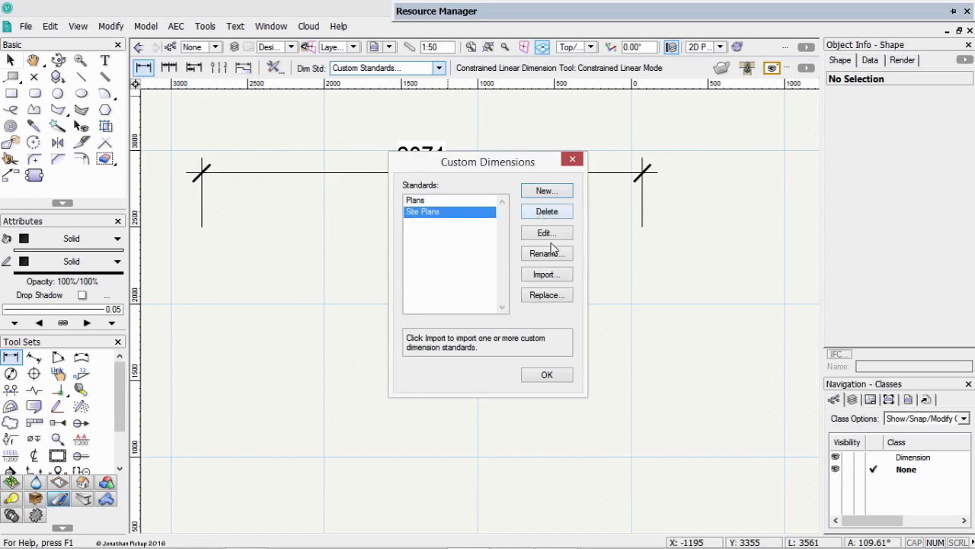
Step: Set the Site Plans standard to a Dual - Side By Side layout with the dual view Secondary Only
click(545, 233)
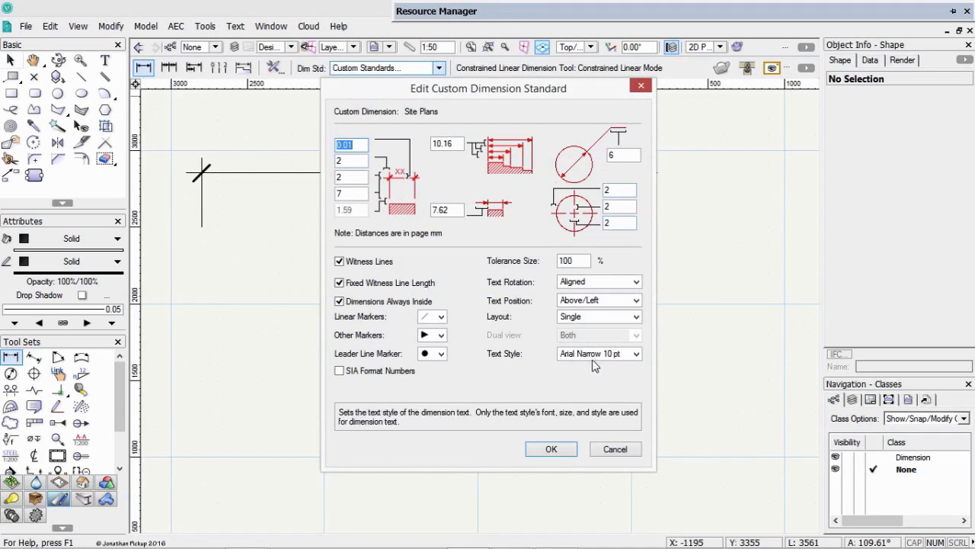
click(609, 320)
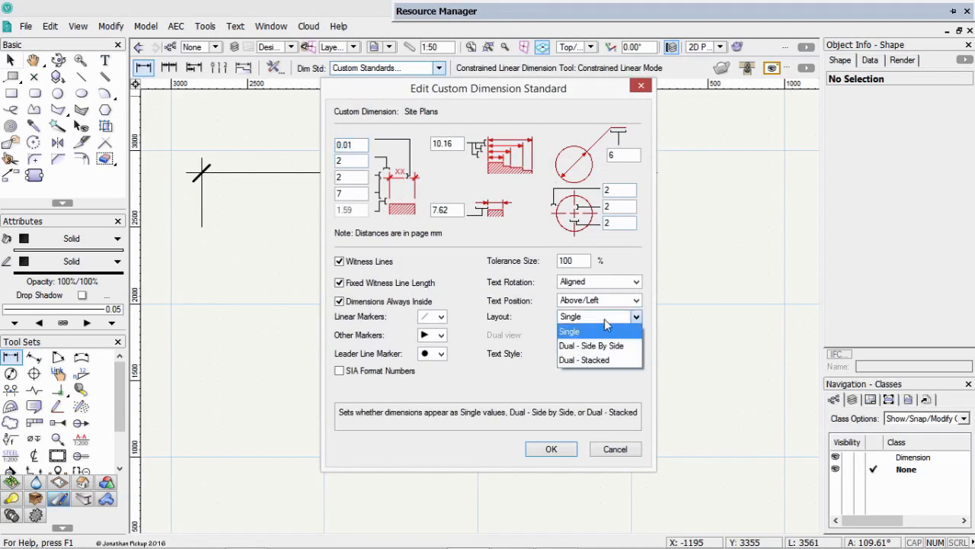
click(602, 346)
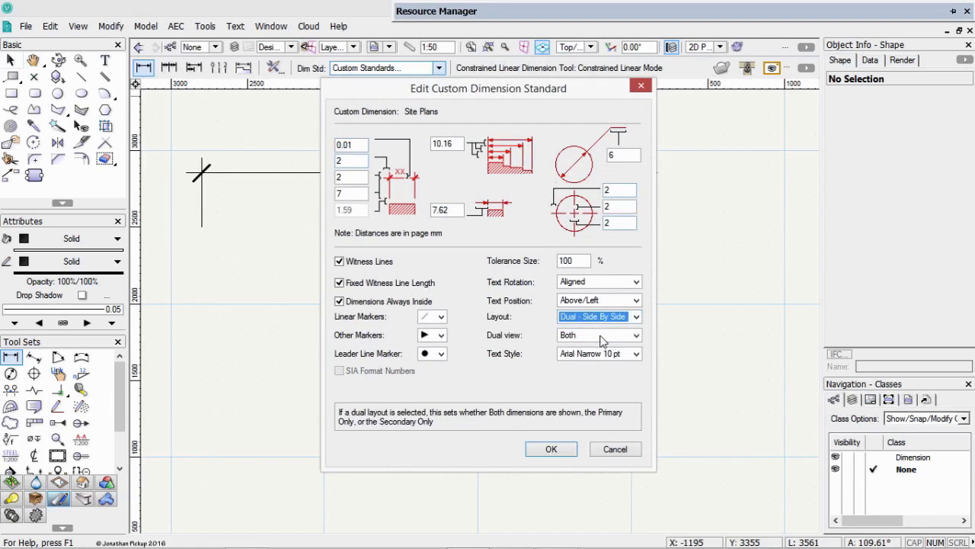
click(606, 338)
click(605, 336)
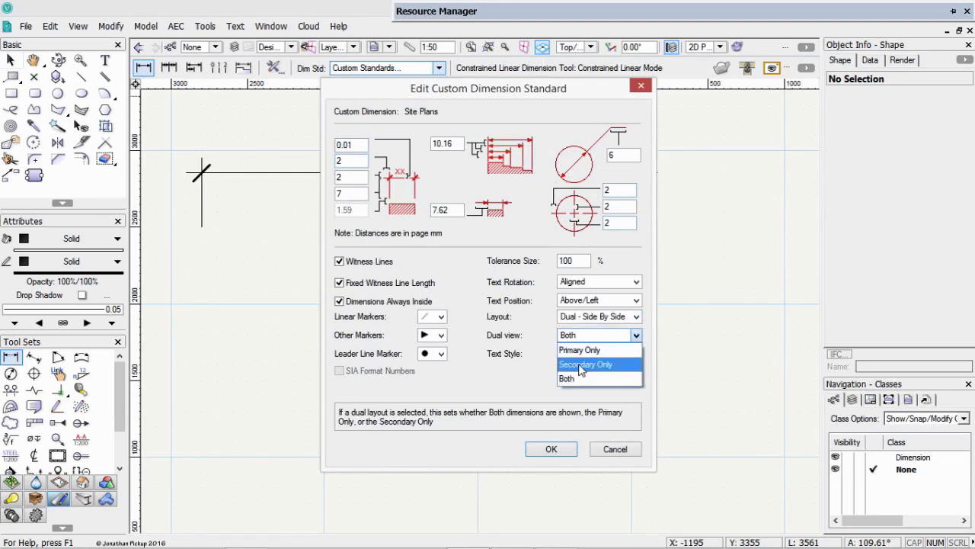
click(582, 365)
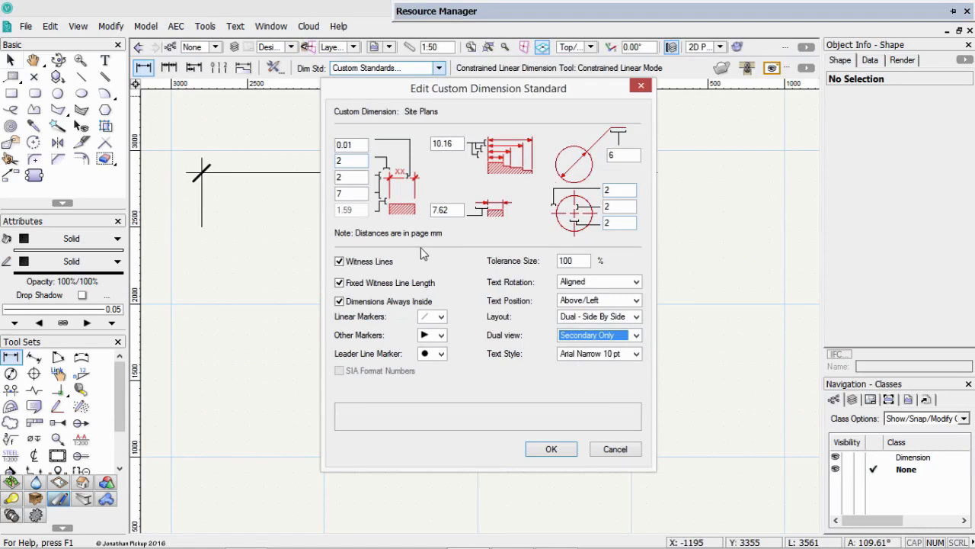
click(551, 450)
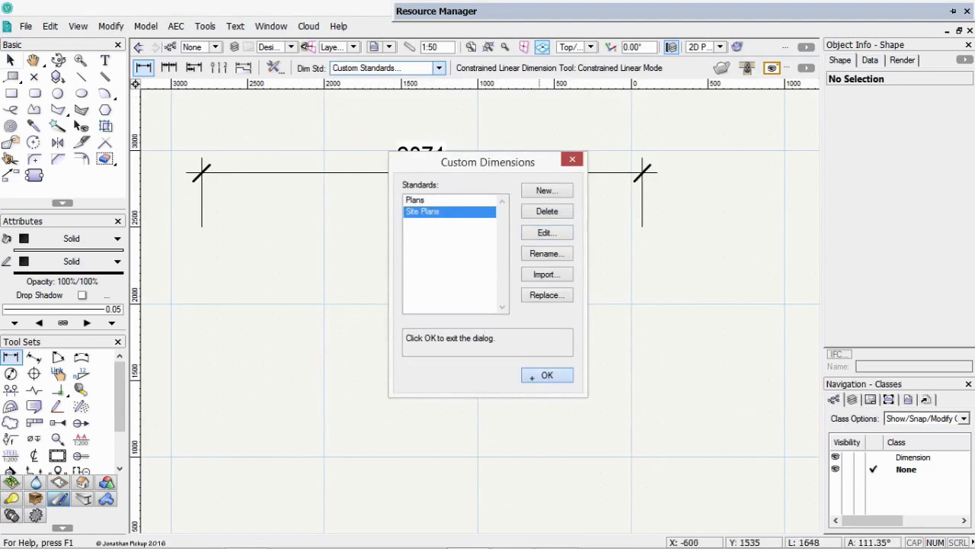
click(546, 375)
Step: Switch the existing linear dimension to the Site Plans standard and back to Plans
key(x)
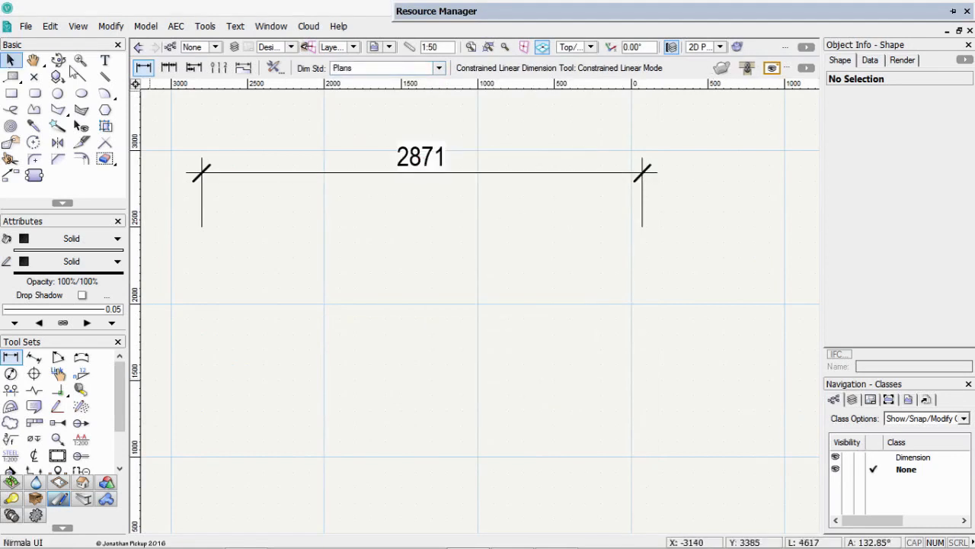
click(396, 156)
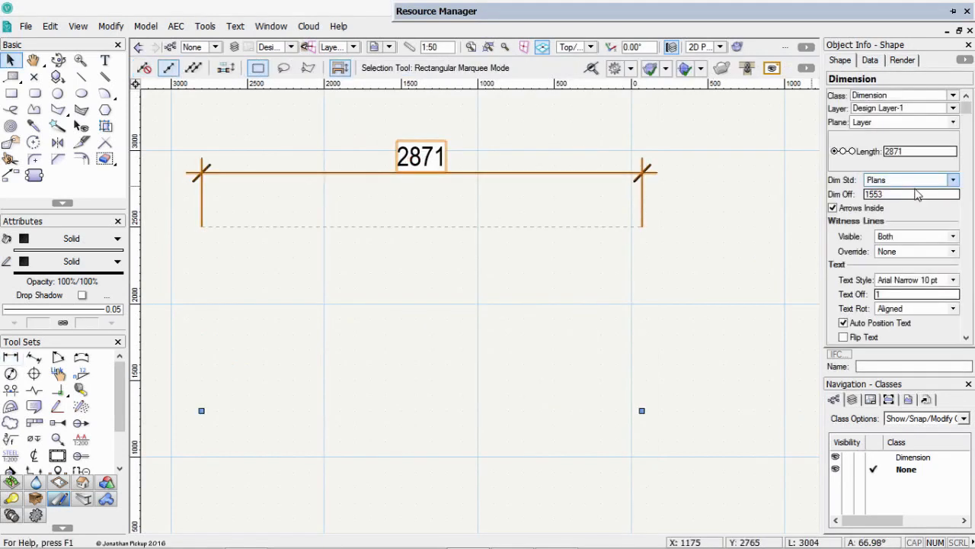
click(951, 180)
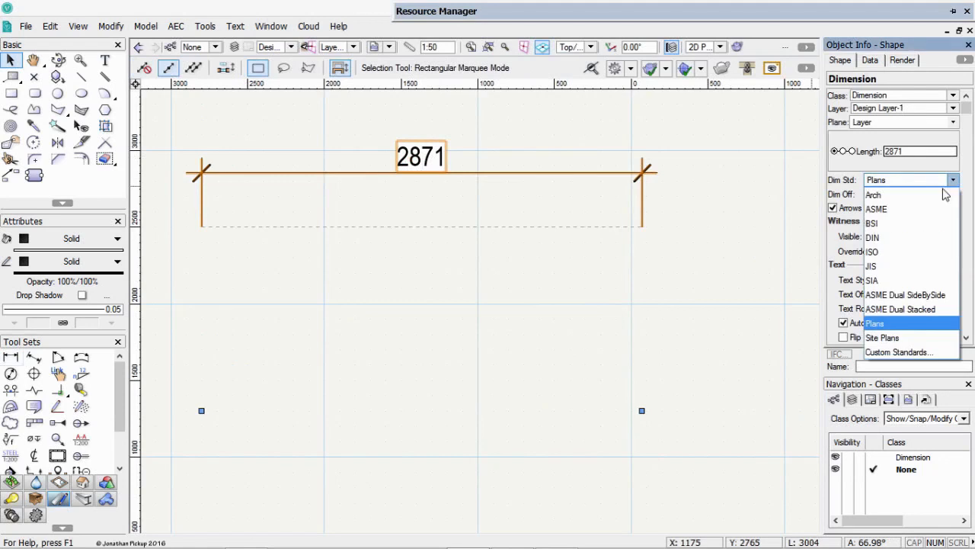
click(892, 338)
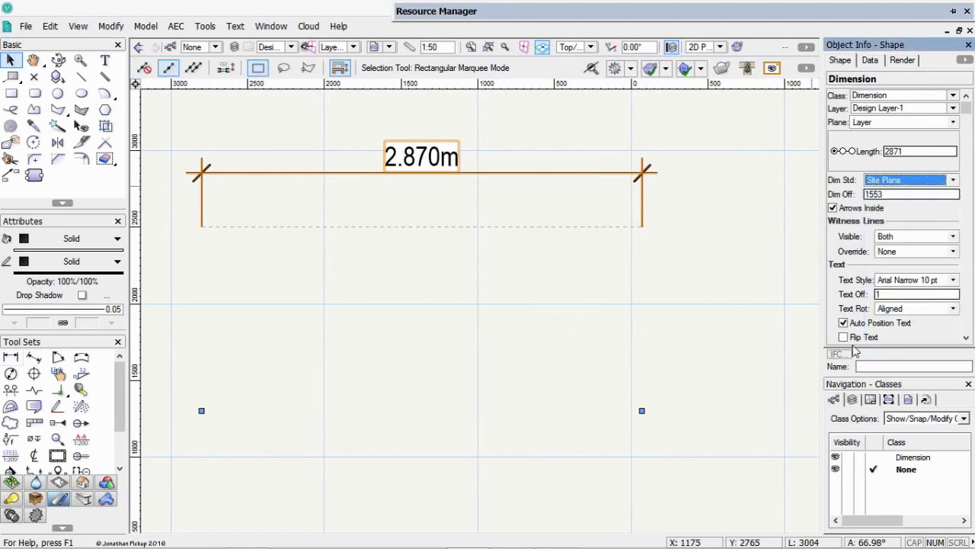
click(875, 181)
click(882, 324)
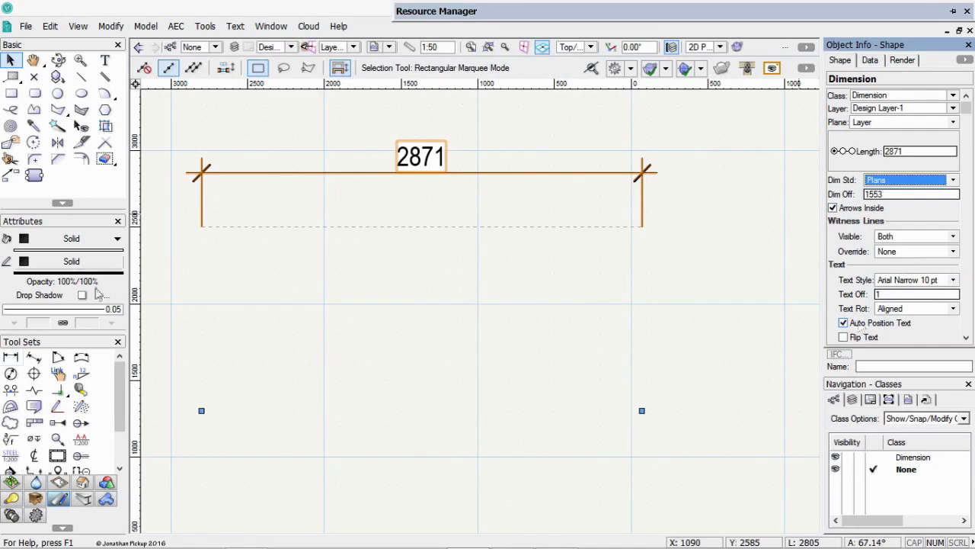
Step: Delete the linear test dimension from the design layer
click(296, 302)
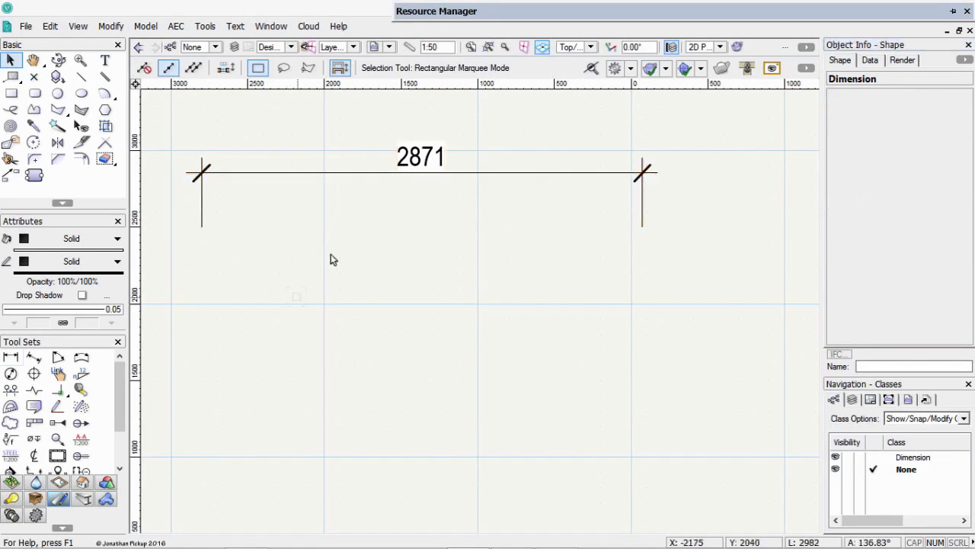
click(411, 169)
key(Delete)
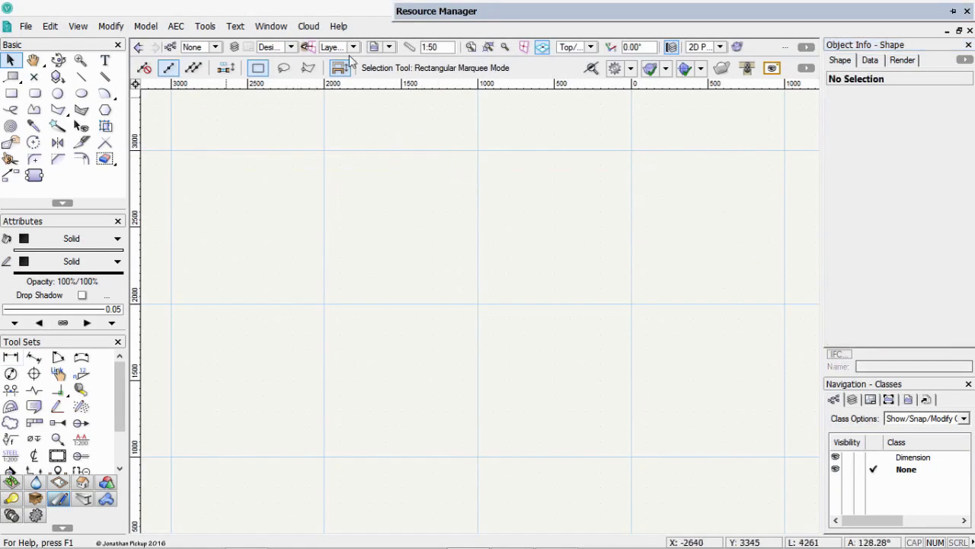
Step: Place a drawing label with the default settings in the upper-left part of the page
click(471, 47)
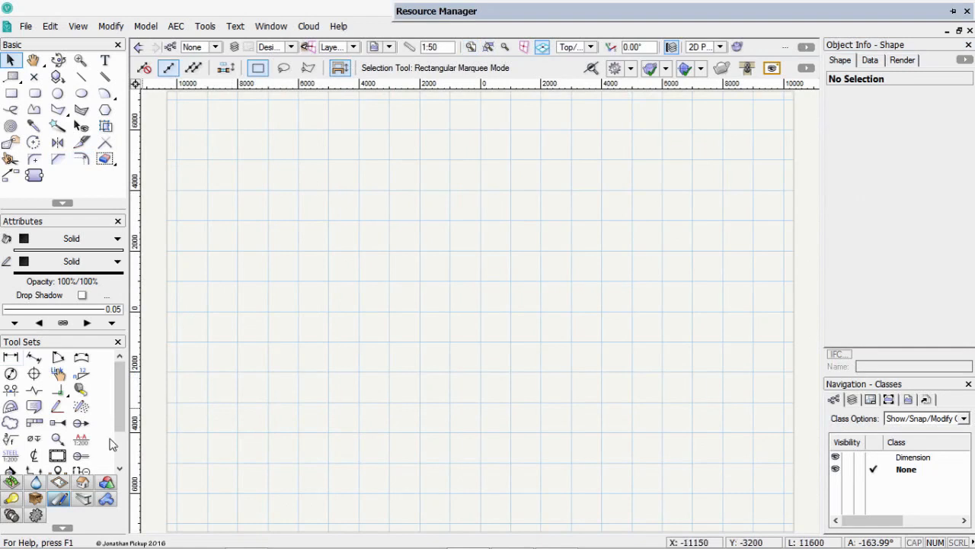
click(81, 456)
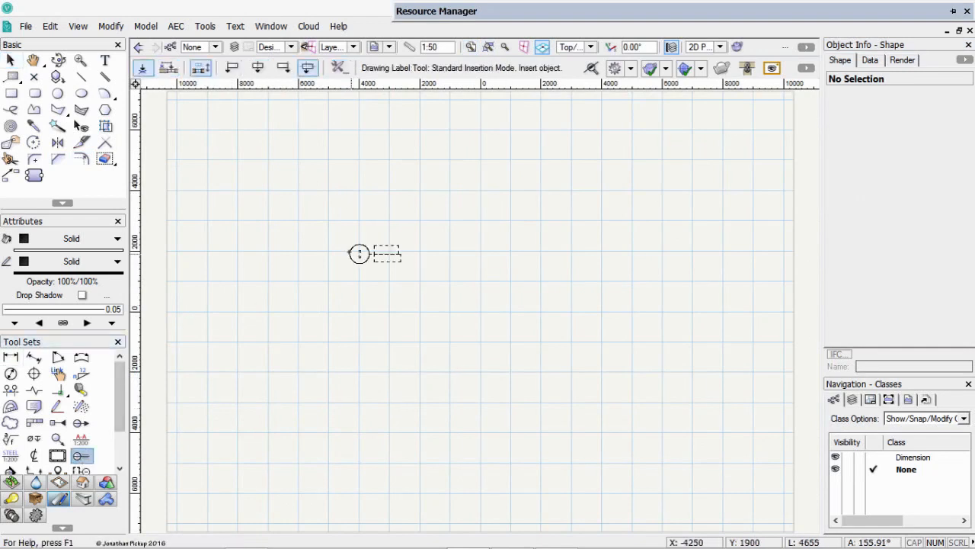
click(348, 235)
click(347, 235)
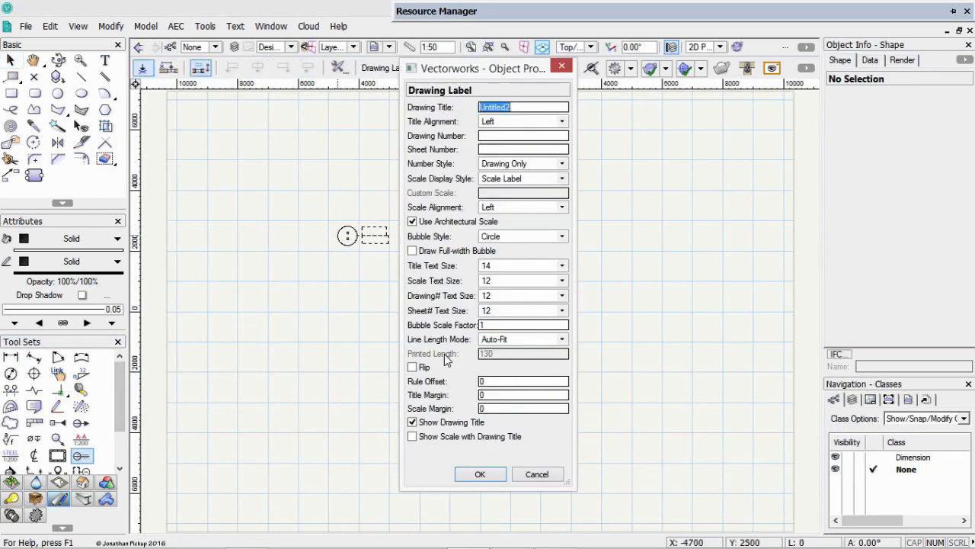
click(480, 474)
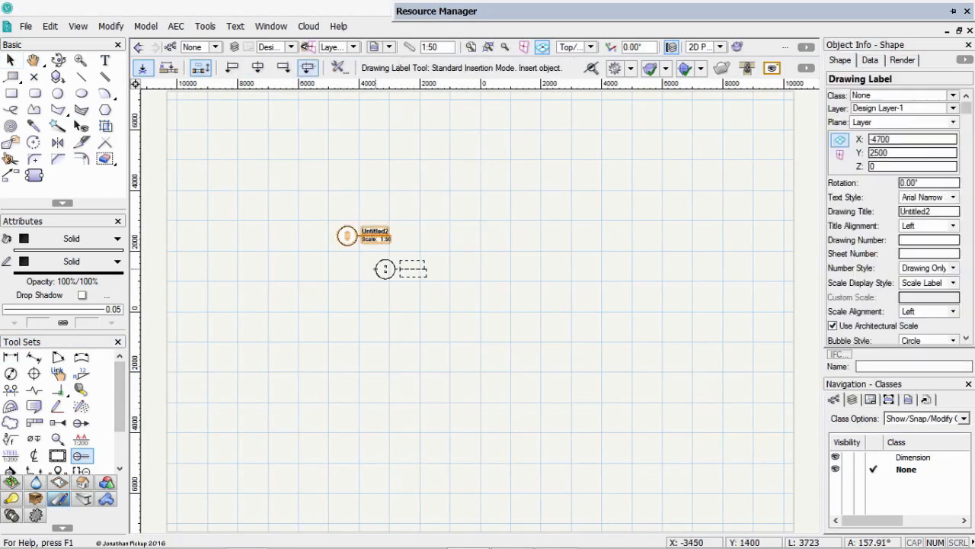
Step: Set the placed drawing label's number style to show both the drawing number and the sheet number
scroll(384, 268, up, 5)
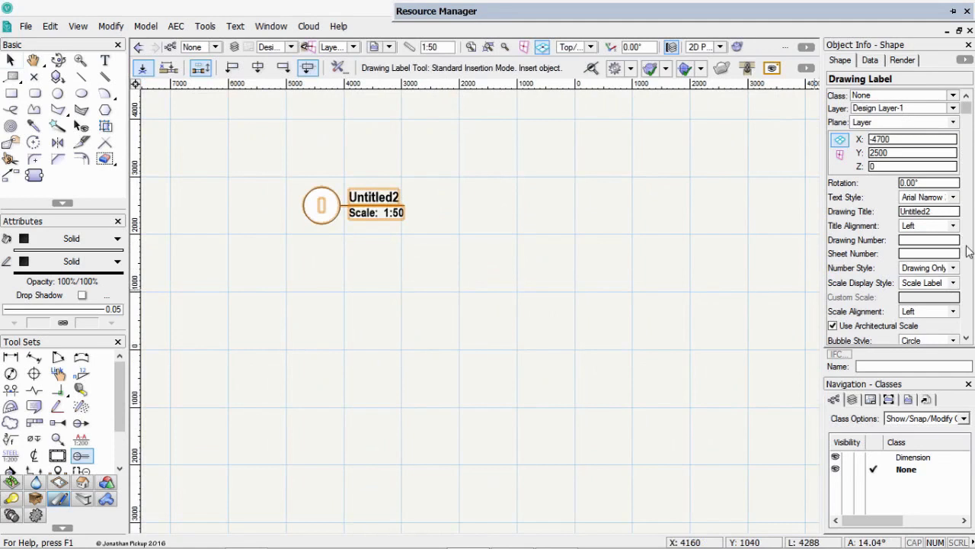
click(952, 267)
click(928, 311)
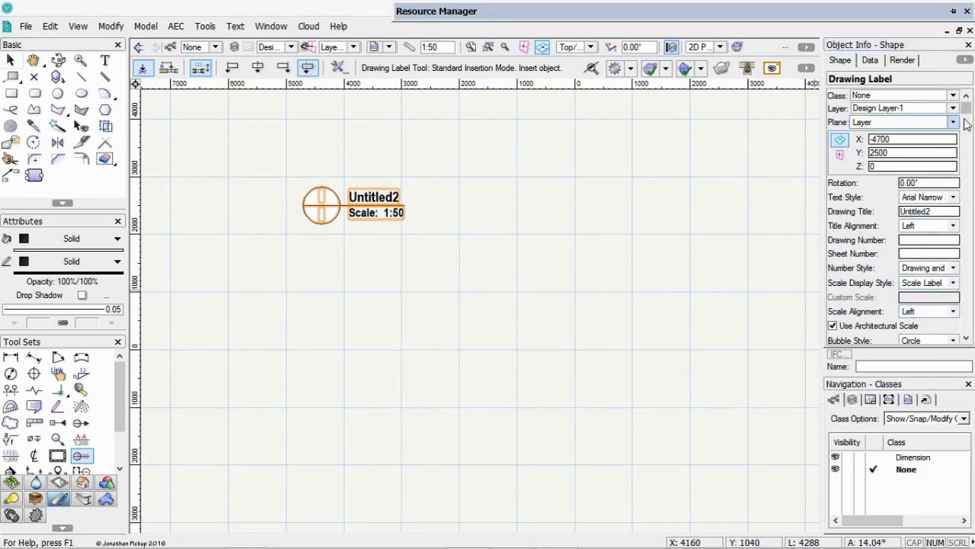
Step: Set the drawing label's title text size to 12 and its scale text size to 10
drag(969, 112, 967, 281)
click(953, 208)
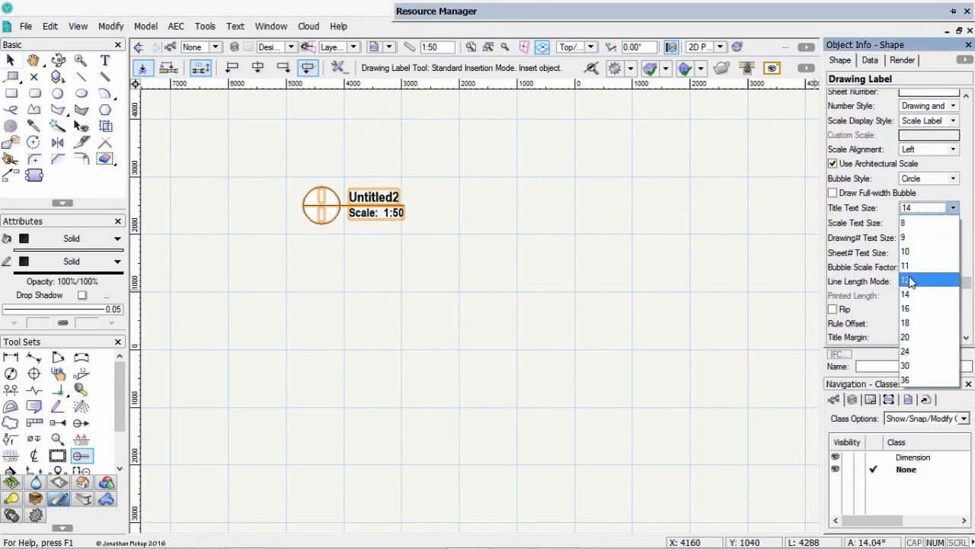
click(911, 281)
click(952, 223)
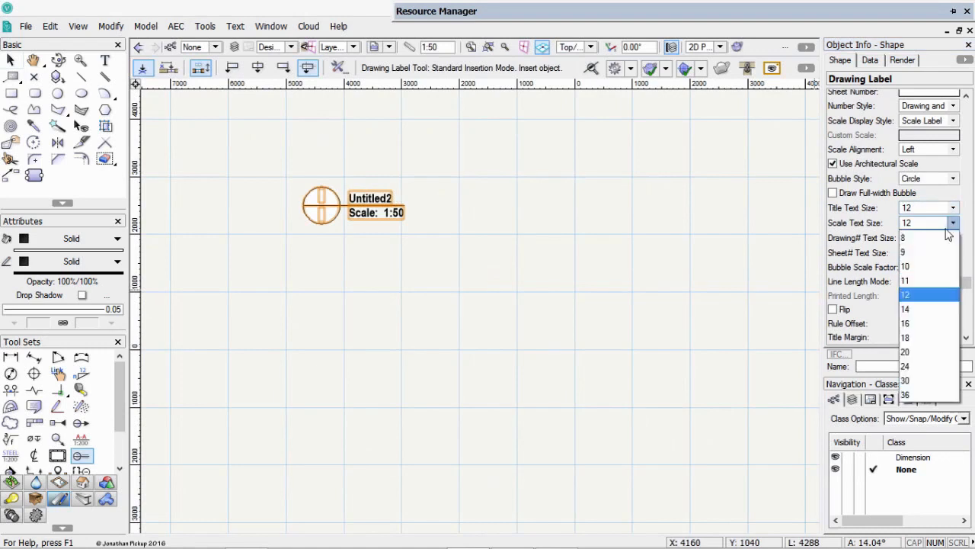
click(917, 266)
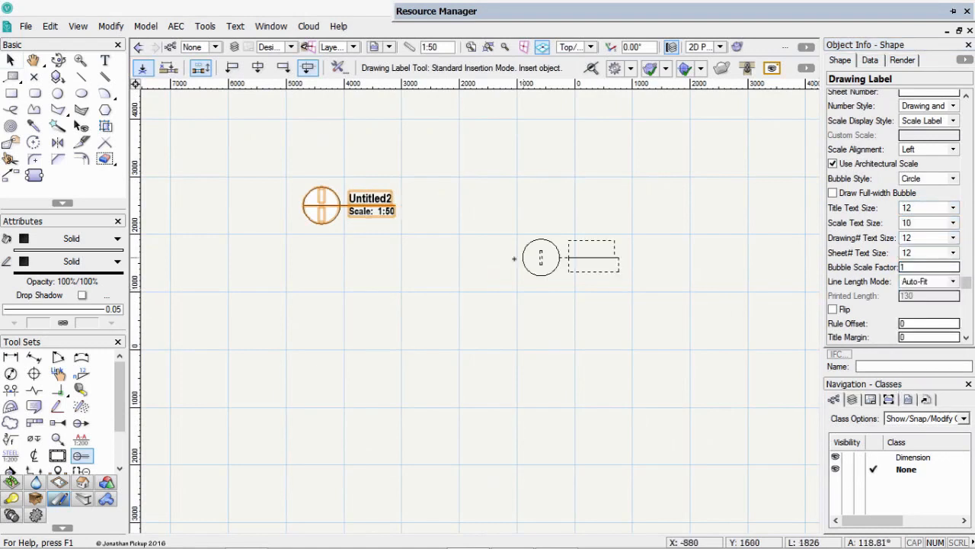
Step: Review the default number style and text sizes in the Drawing Label tool's preferences
click(11, 60)
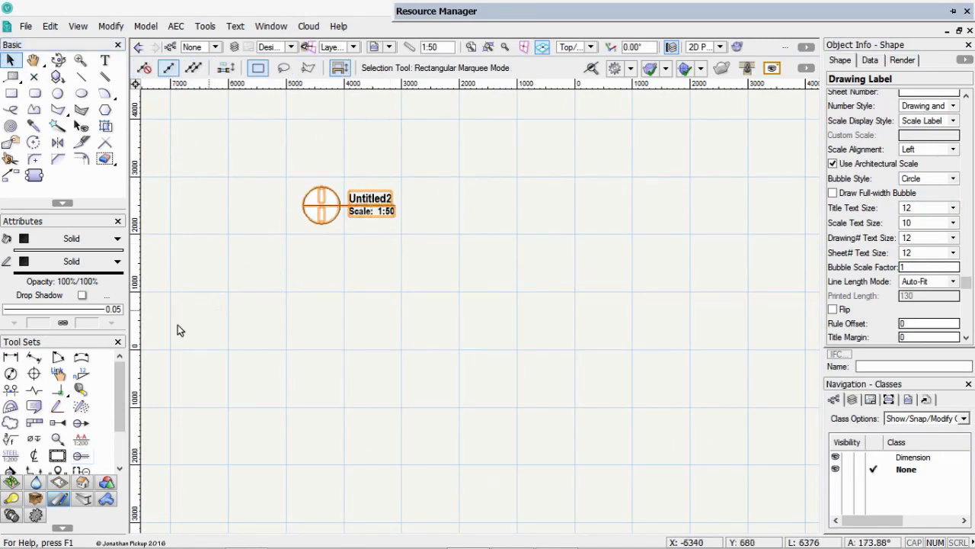
click(81, 455)
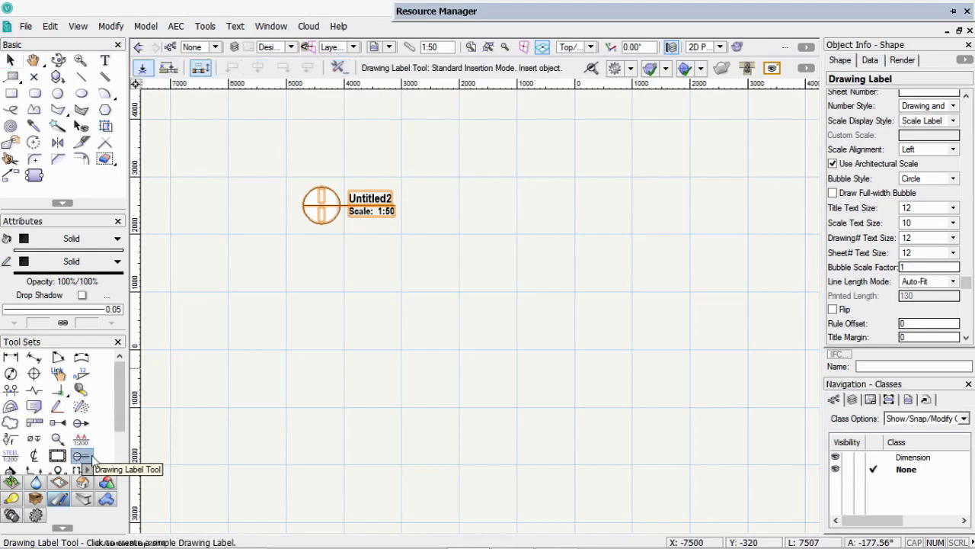
click(339, 68)
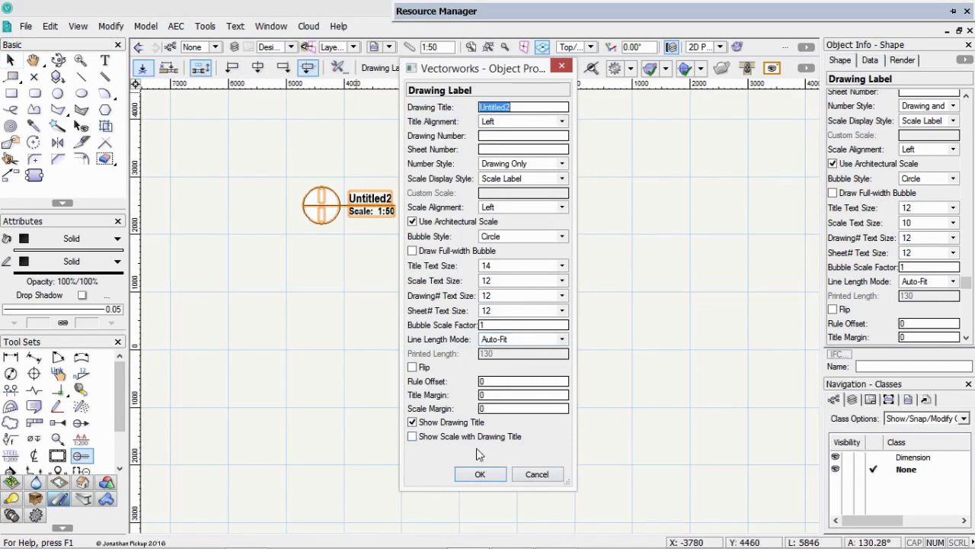
click(480, 474)
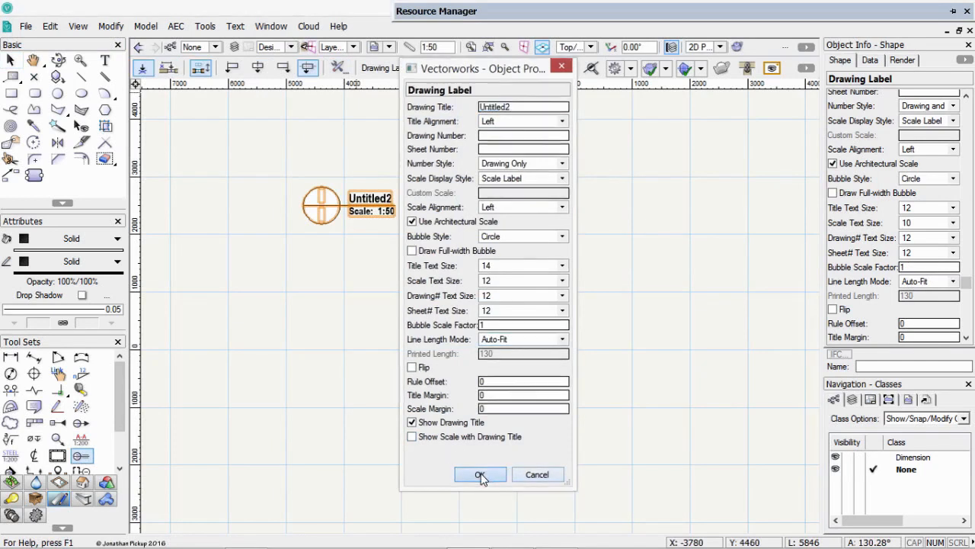
Step: Draw two rectangles side by side below the drawing label, the right one about 1240 mm wide and 2140 mm high
click(11, 93)
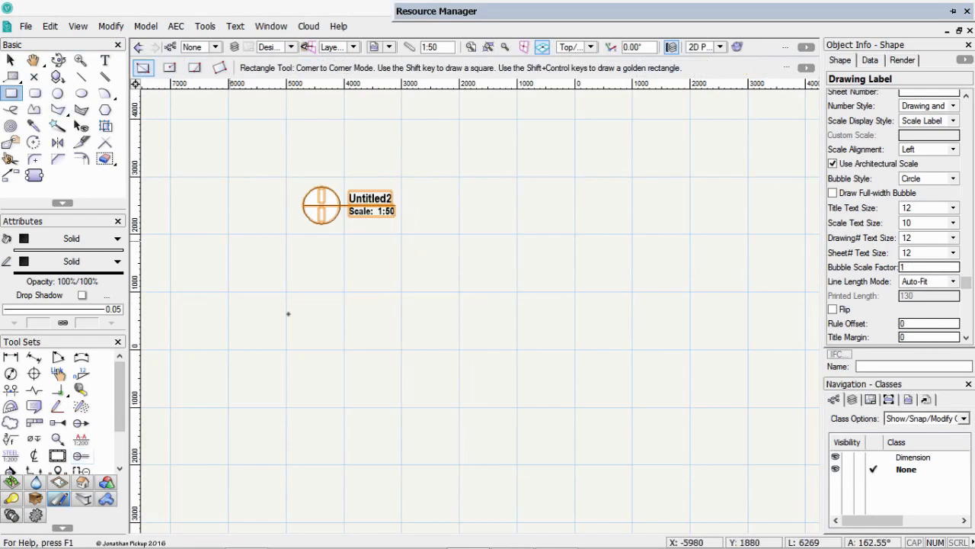
click(260, 289)
click(354, 405)
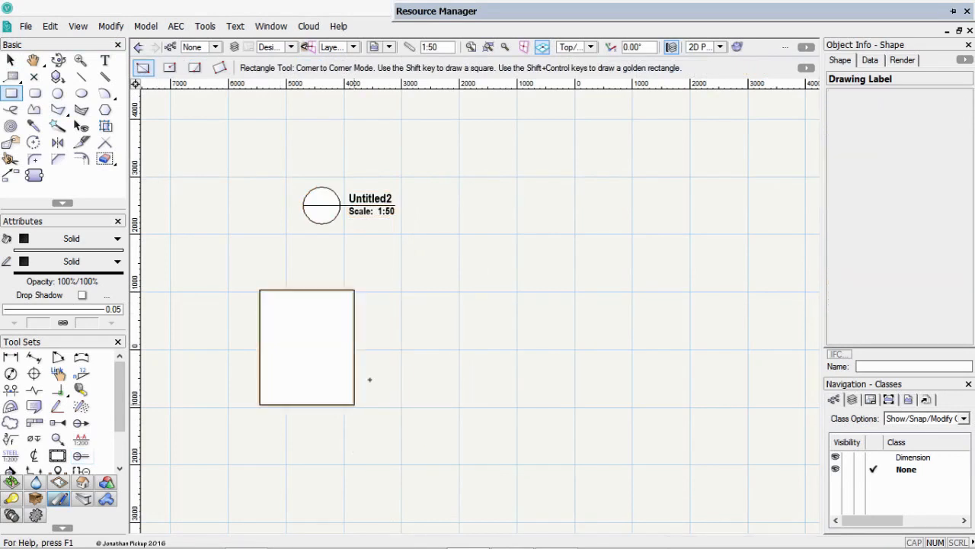
click(434, 273)
click(504, 396)
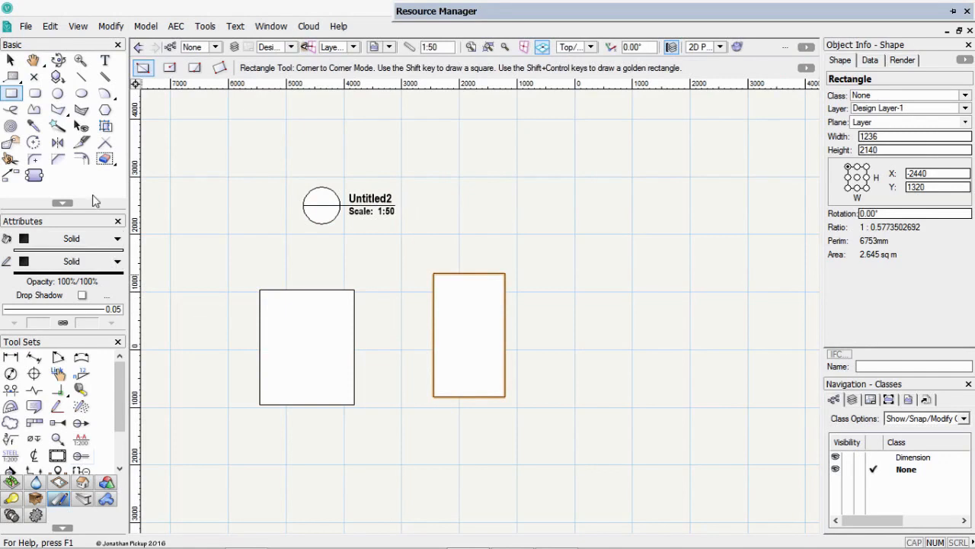
Step: Change the solid fill of the right rectangle to dark red
drag(91, 200, 91, 187)
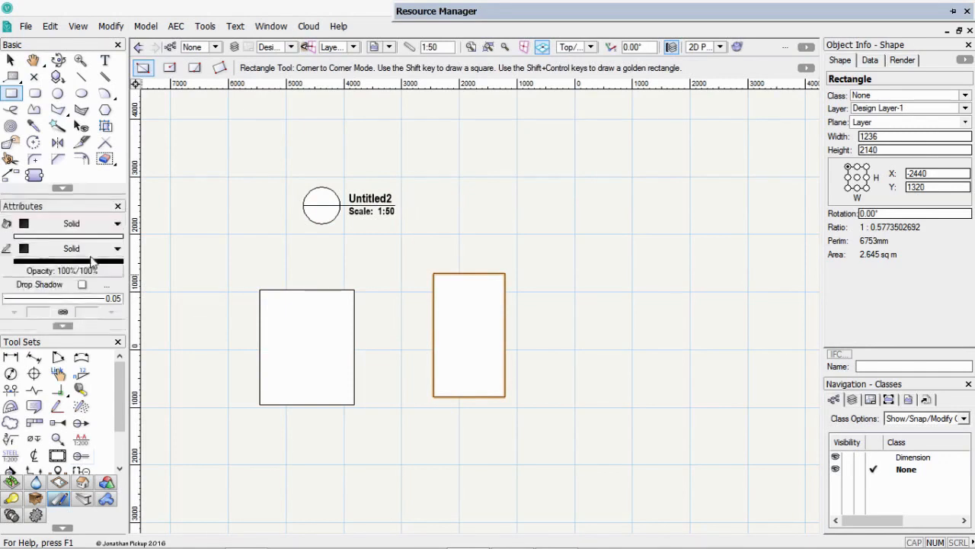
click(101, 241)
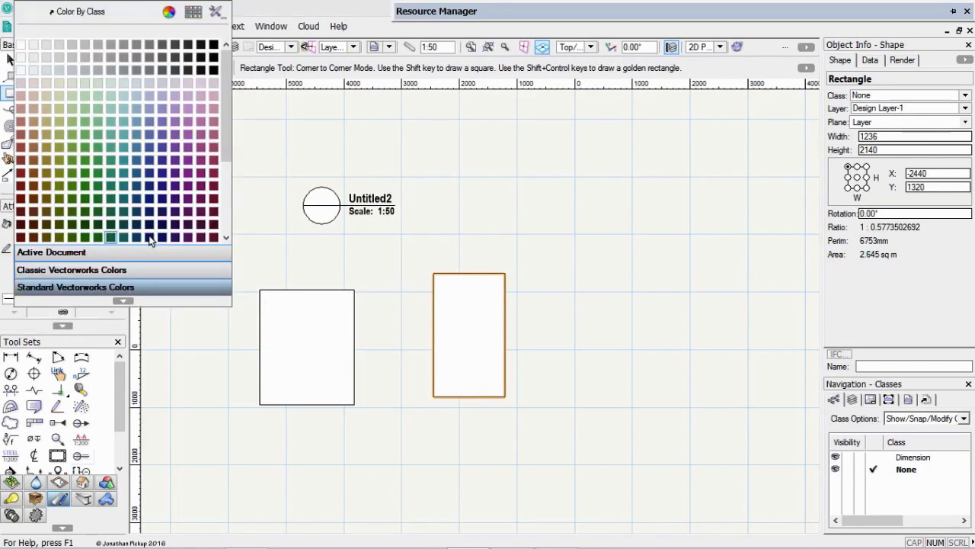
click(21, 150)
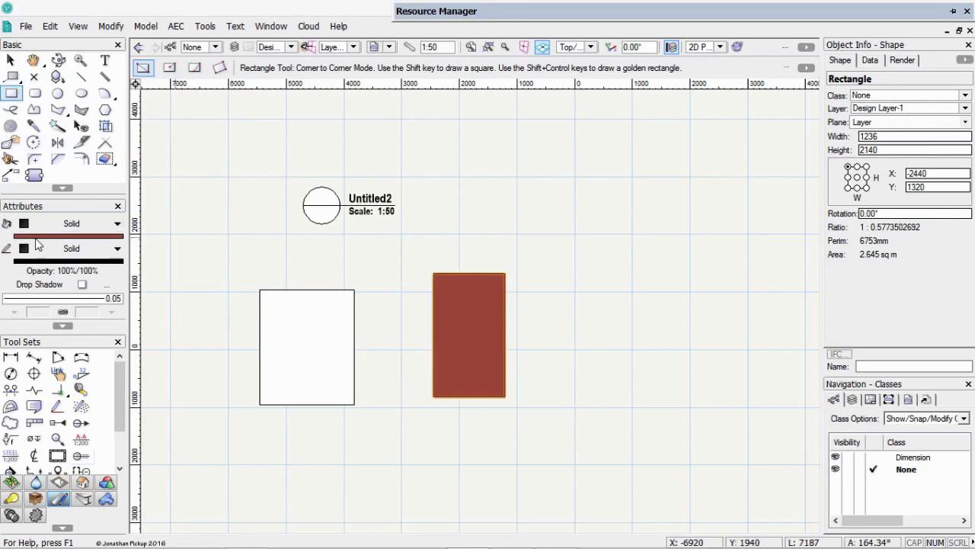
key(x)
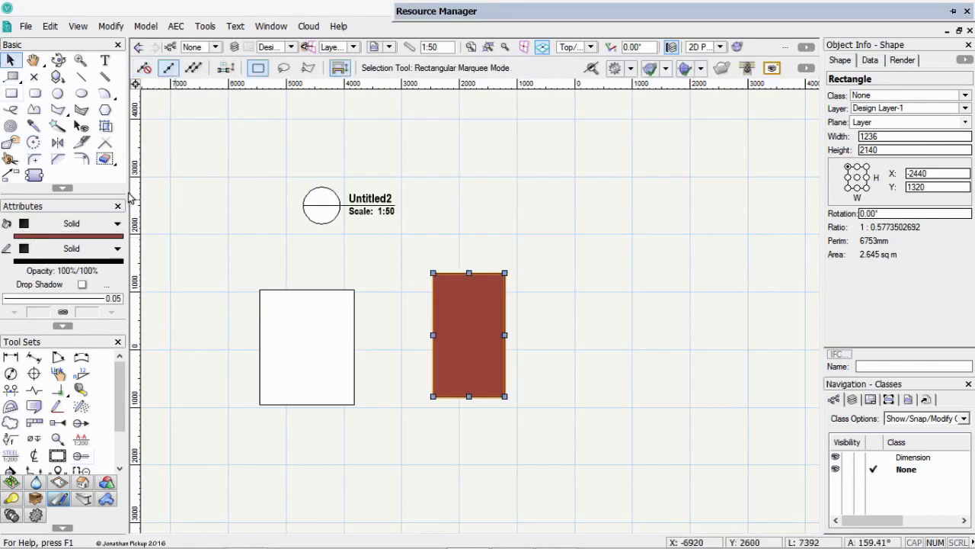
Step: Configure the Eyedropper to transfer all fill, pen and line end marker attributes
click(33, 126)
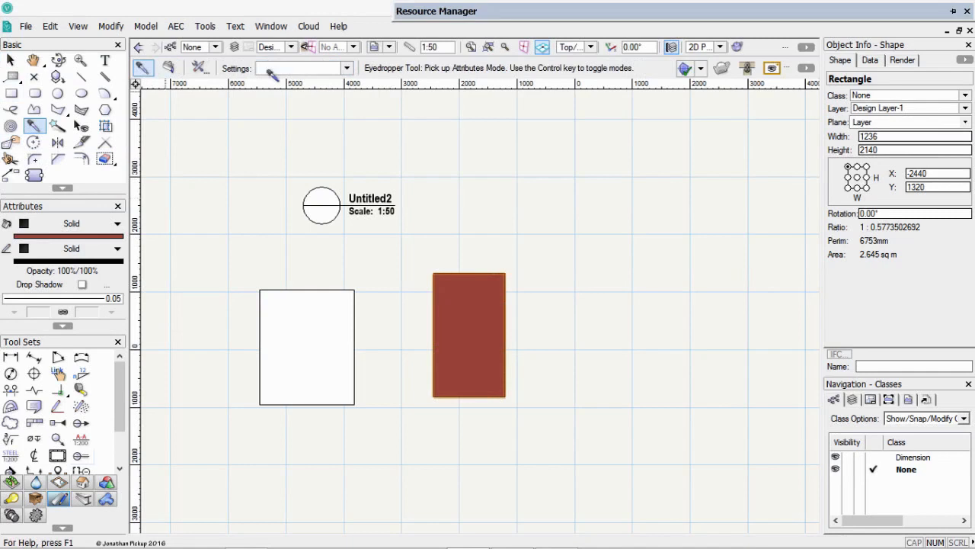
click(199, 67)
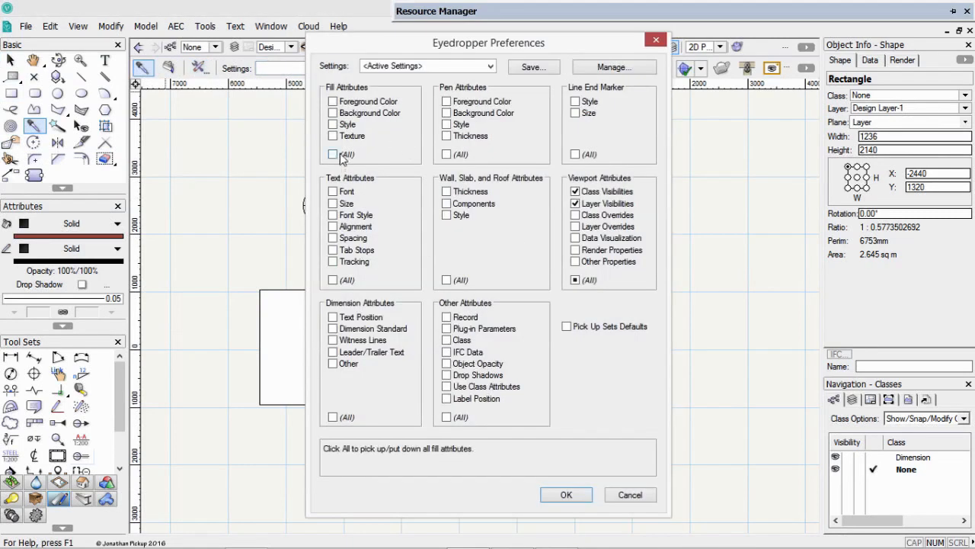
click(333, 154)
click(446, 154)
click(575, 154)
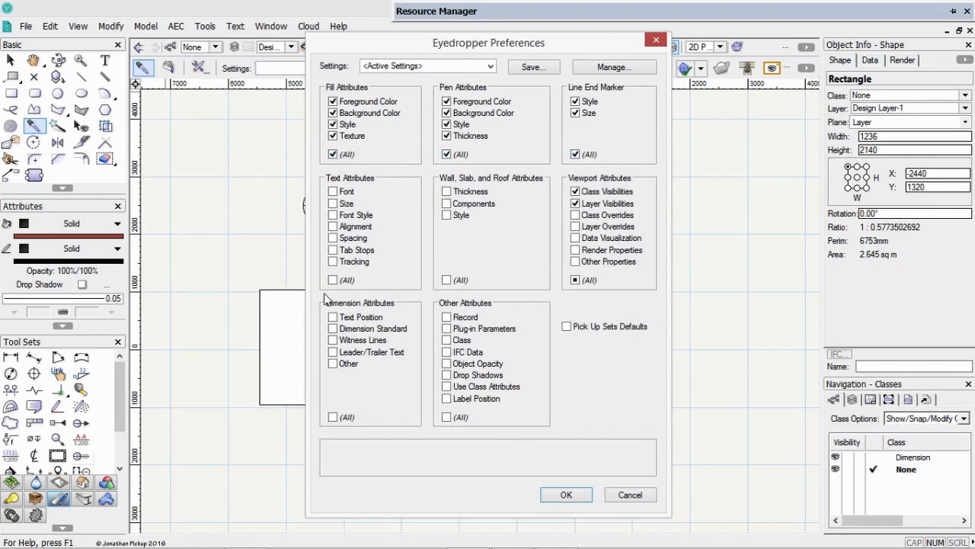
click(566, 495)
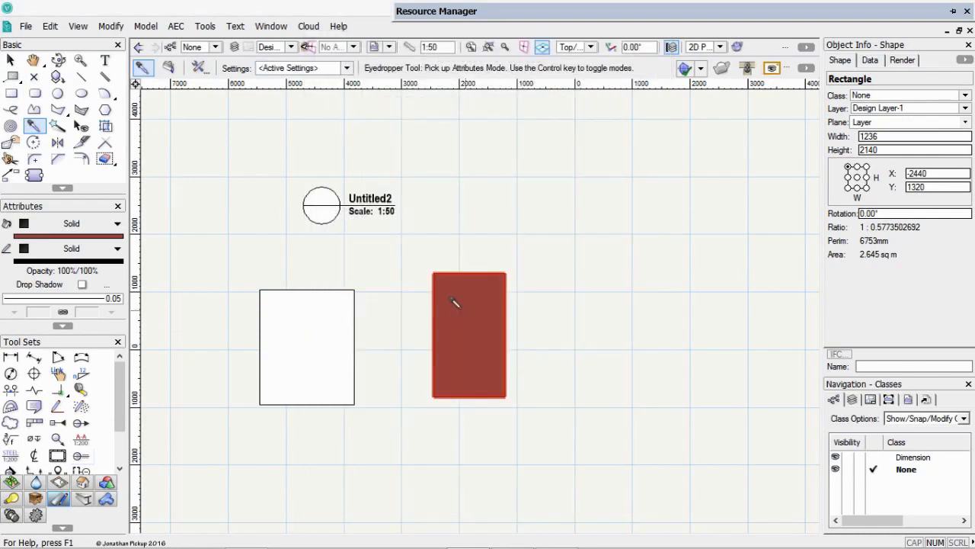
Step: Pick up the attributes of the dark red rectangle and apply them to the white rectangle
key(alt)
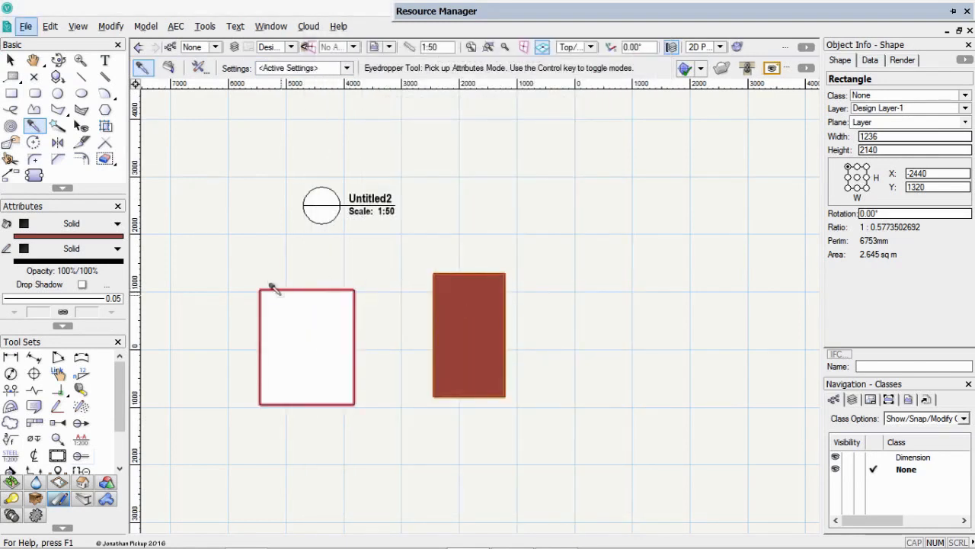
key(ctrl)
click(256, 289)
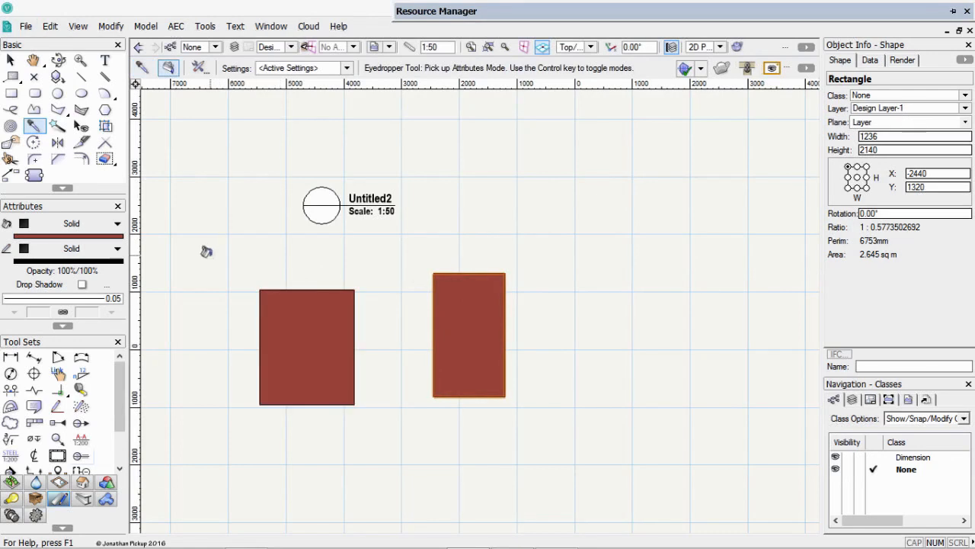
Step: Restrict the Eyedropper to Plug-in Parameters, clearing all fill, pen, line end marker and viewport attributes
click(198, 70)
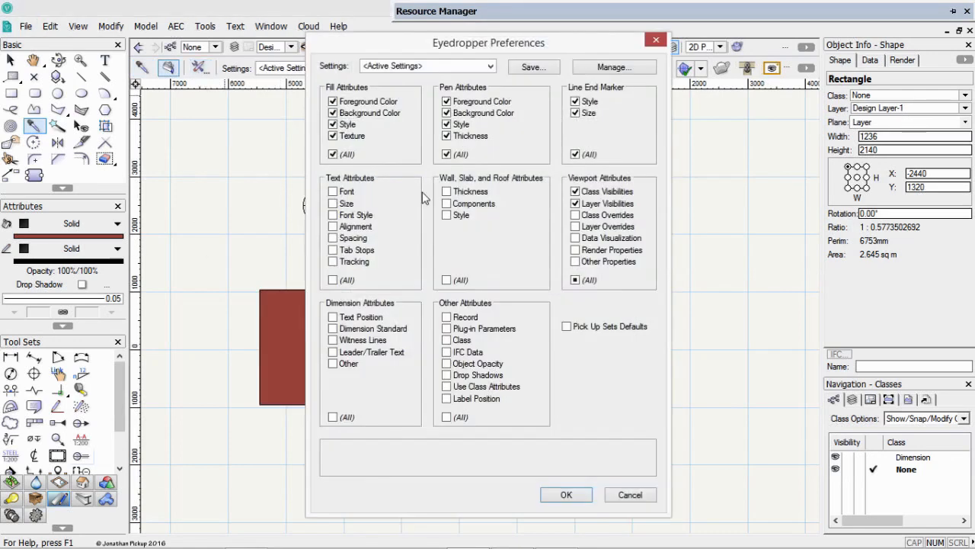
click(332, 154)
click(447, 154)
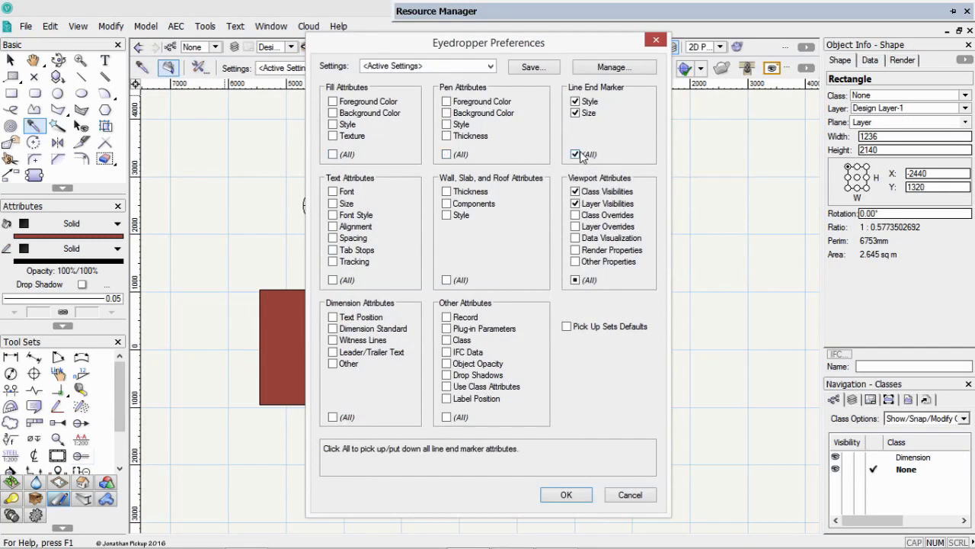
click(575, 154)
click(575, 280)
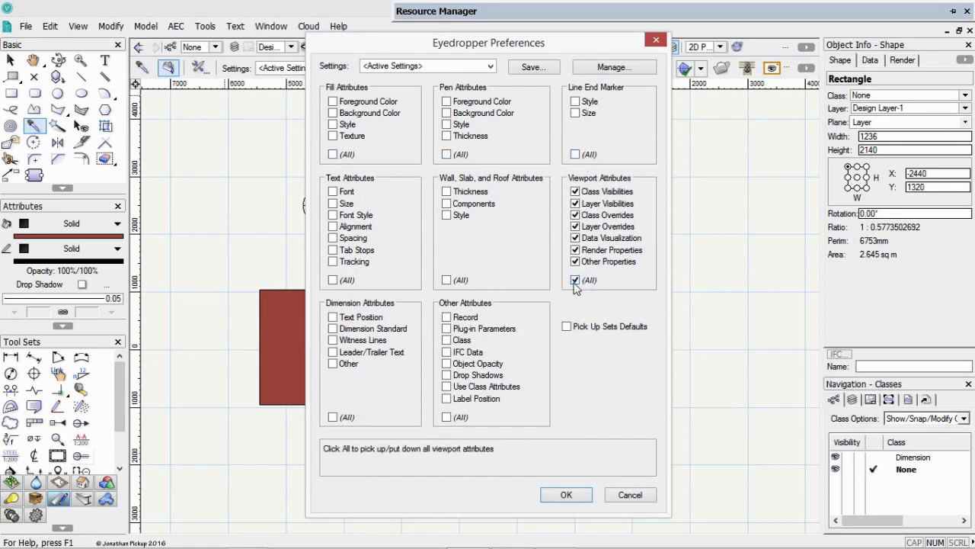
click(576, 280)
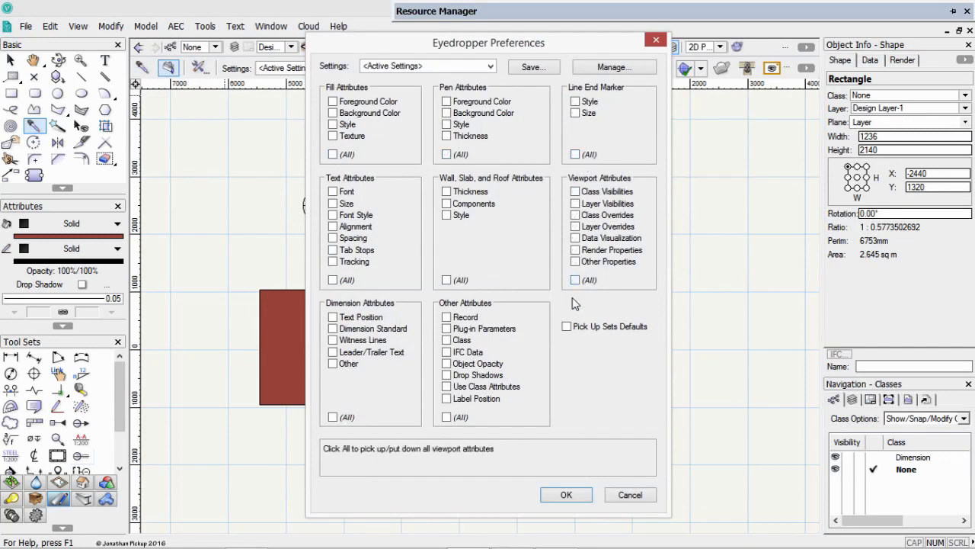
click(446, 328)
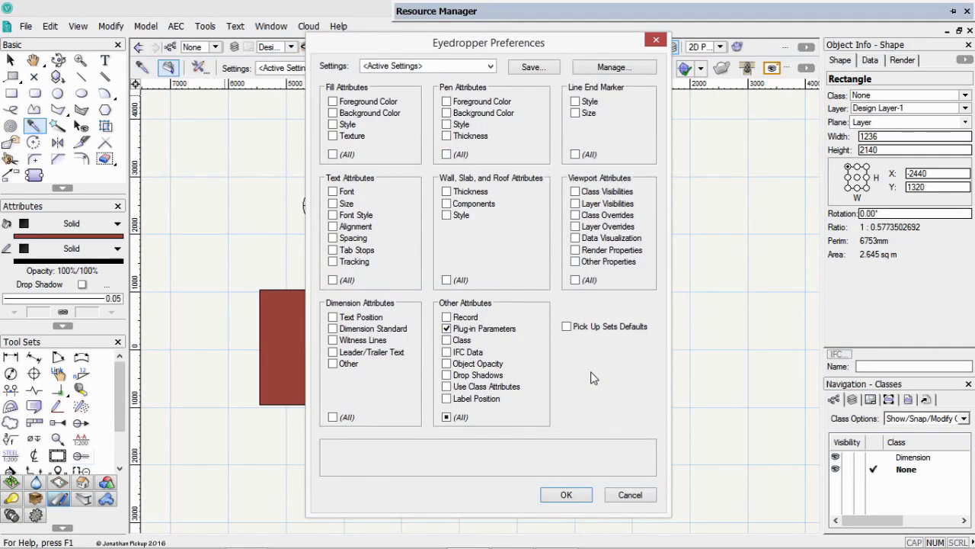
drag(408, 44, 605, 64)
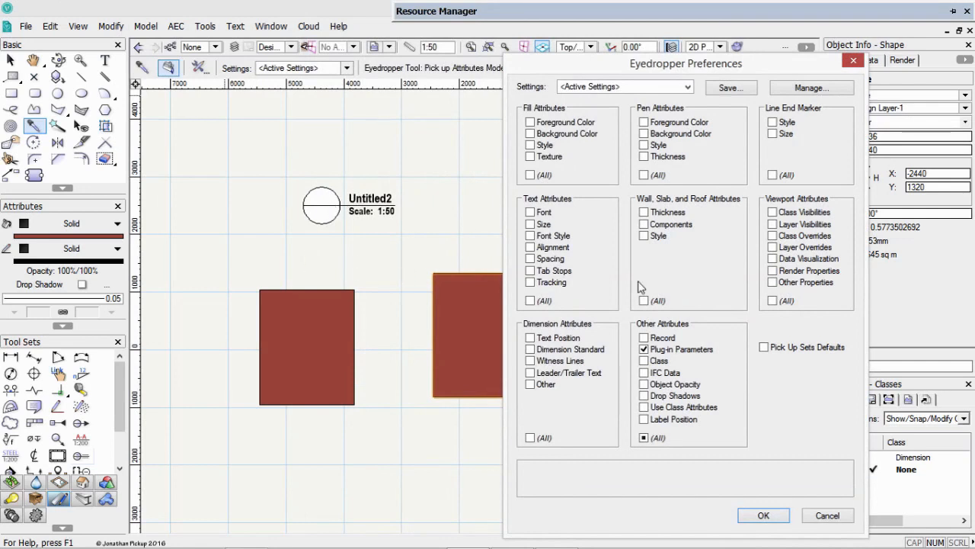
mouse_move(780, 353)
click(762, 516)
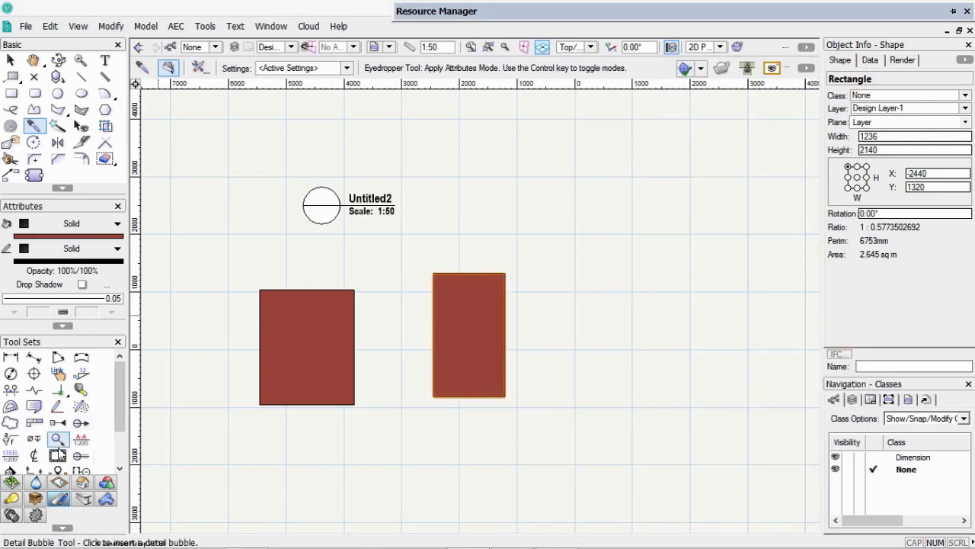
Step: Place a second drawing label with the default settings above the right rectangle
click(81, 455)
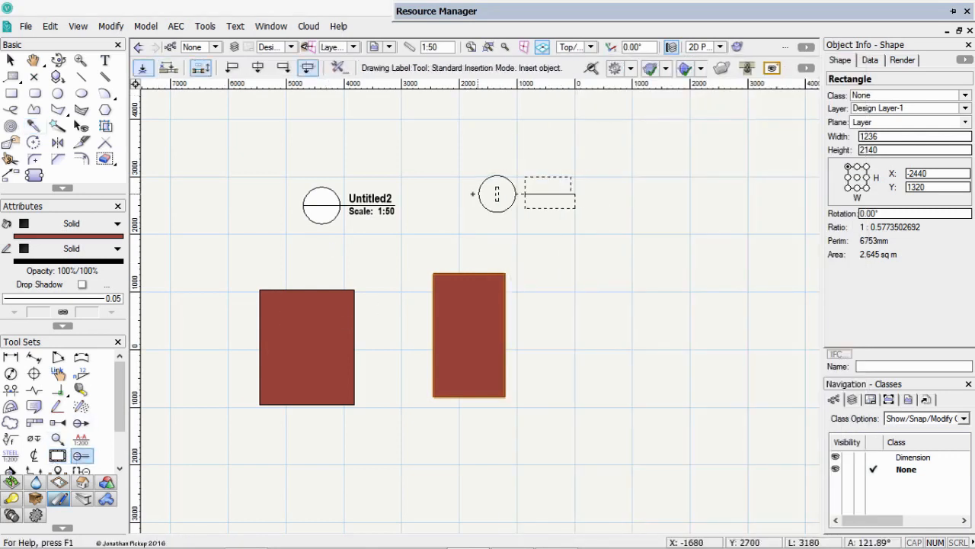
click(488, 200)
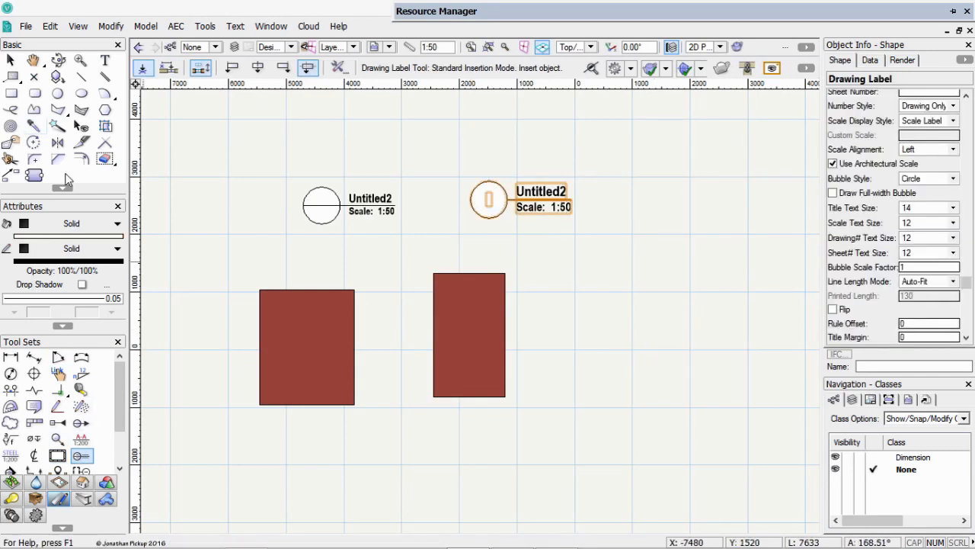
Step: Pick up the plug-in parameters of the left drawing label with the Eyedropper and place a third label with them above the right one
click(105, 127)
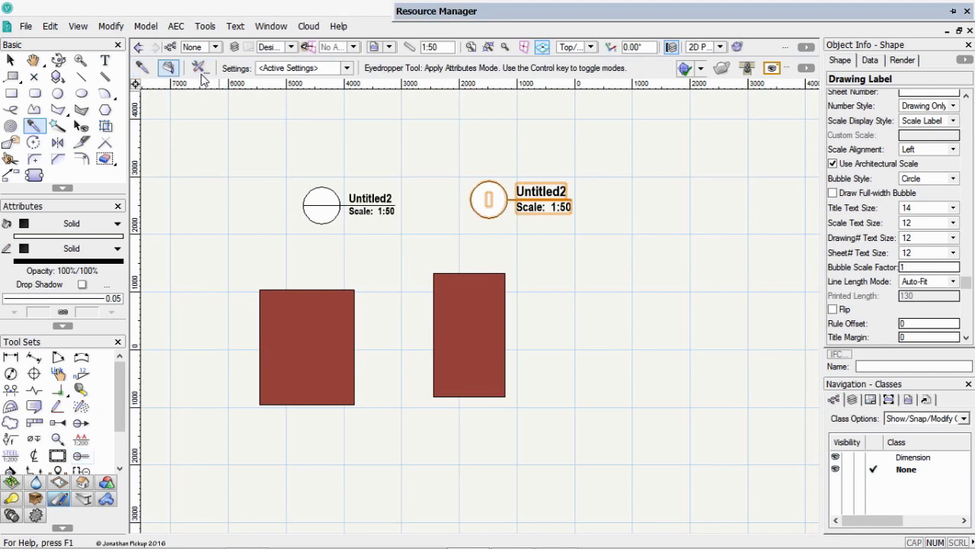
click(198, 67)
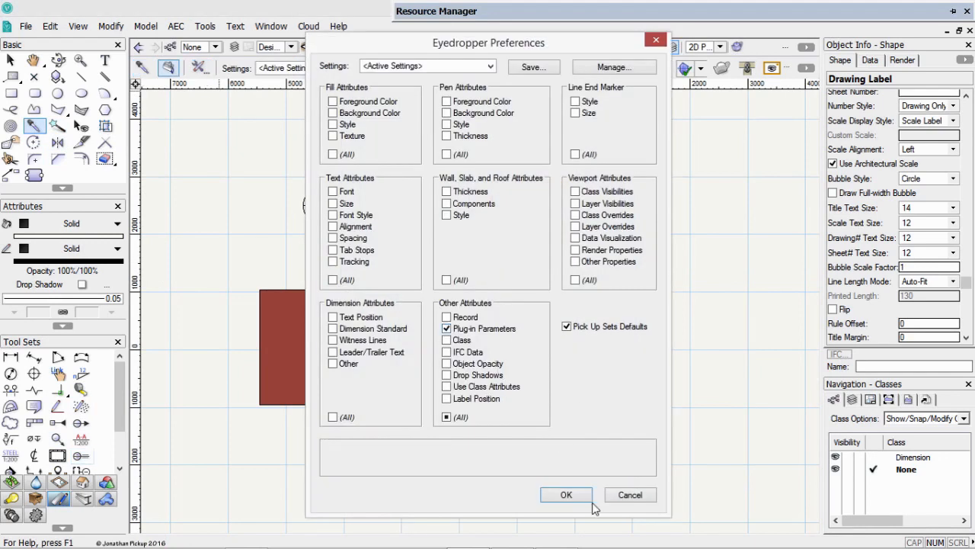
click(563, 495)
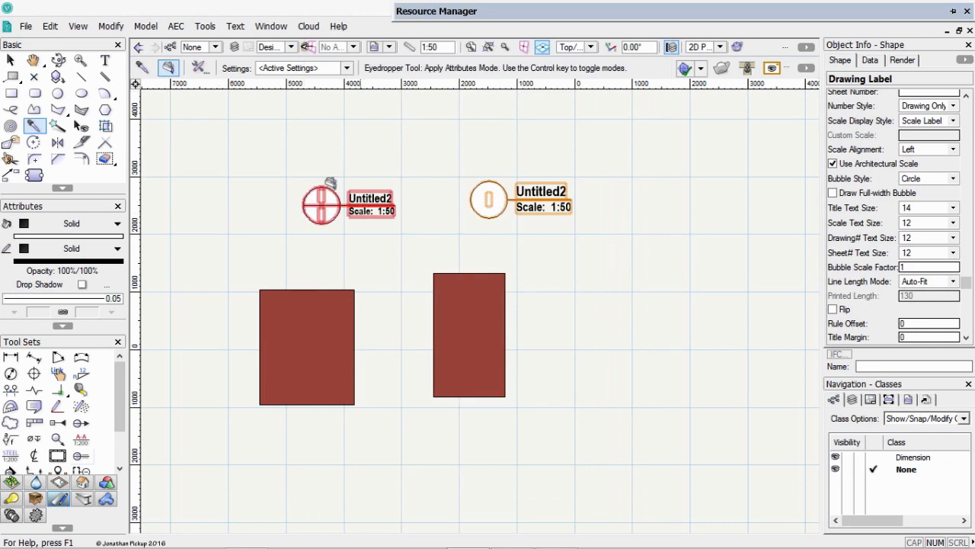
click(142, 67)
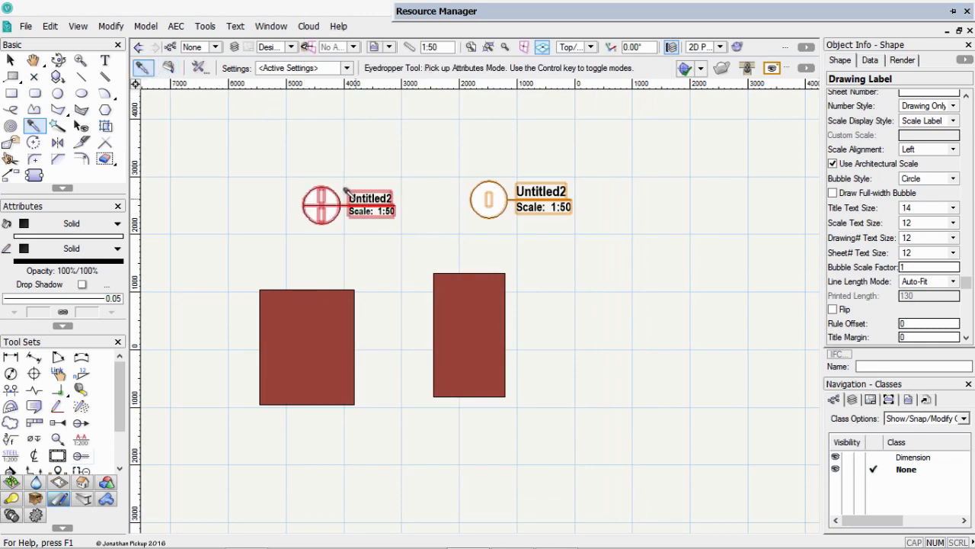
click(78, 458)
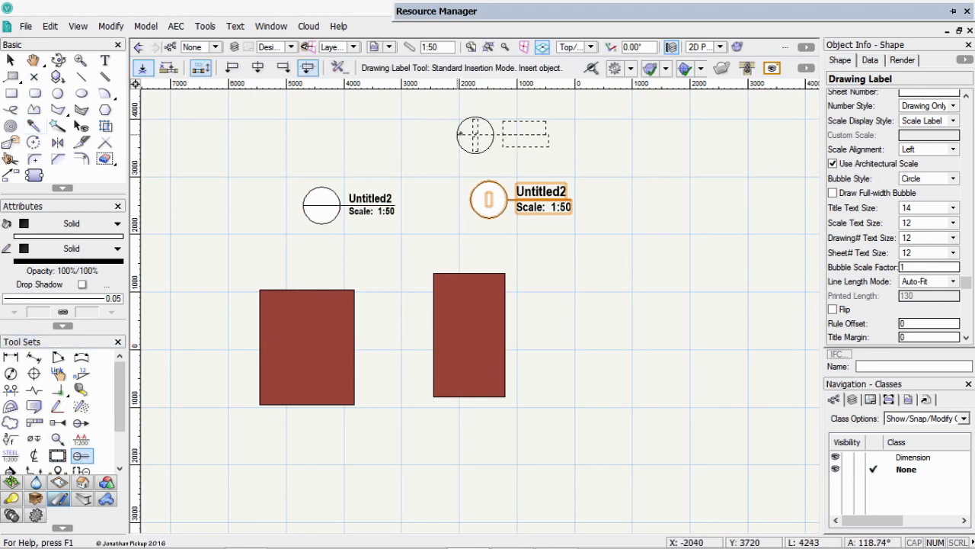
click(483, 132)
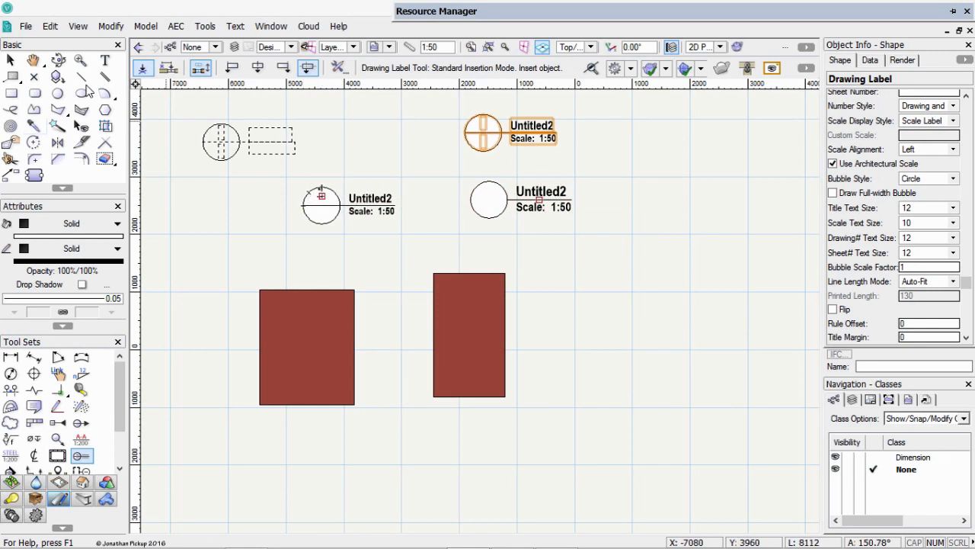
Step: Delete all three drawing labels and both dark red rectangles to leave the drawing empty
click(10, 59)
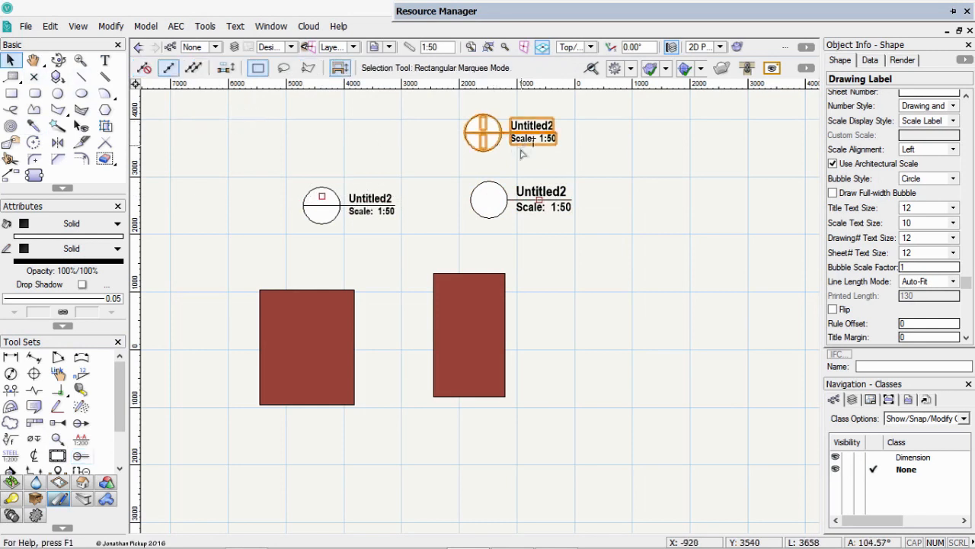
key(Delete)
click(521, 195)
key(Delete)
click(350, 200)
key(Delete)
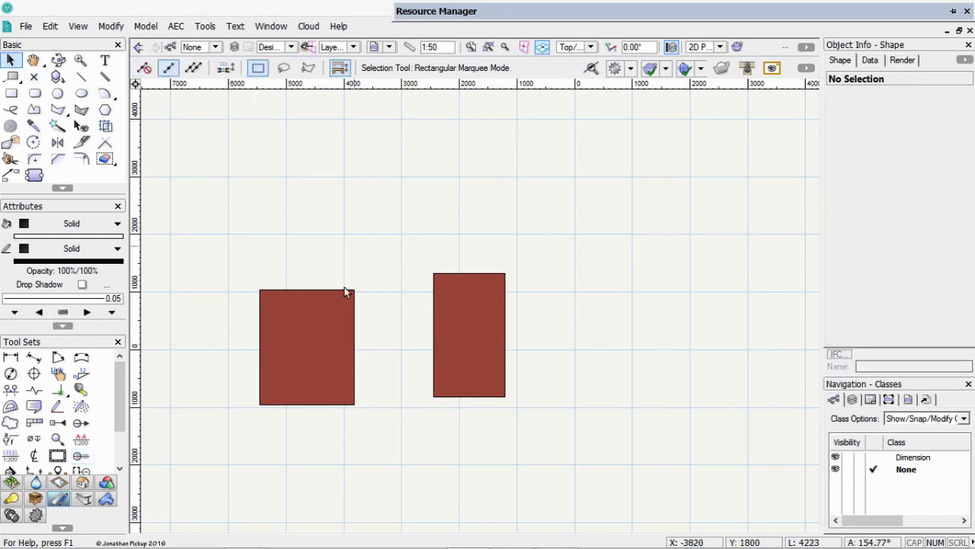
click(345, 292)
key(Delete)
click(448, 297)
key(Delete)
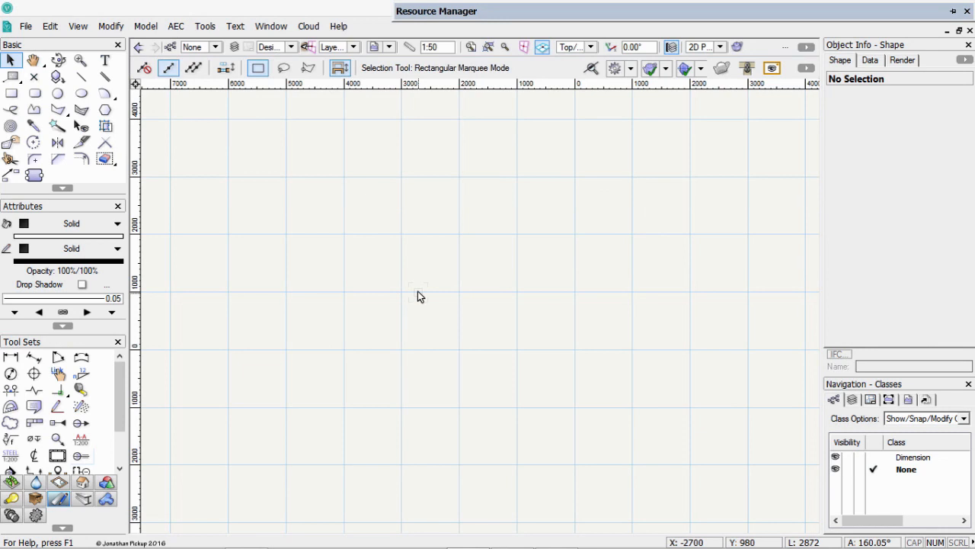
Step: Save the drawing as Step 2.vwx in the India 2017 folder
key(ctrl+shift+s)
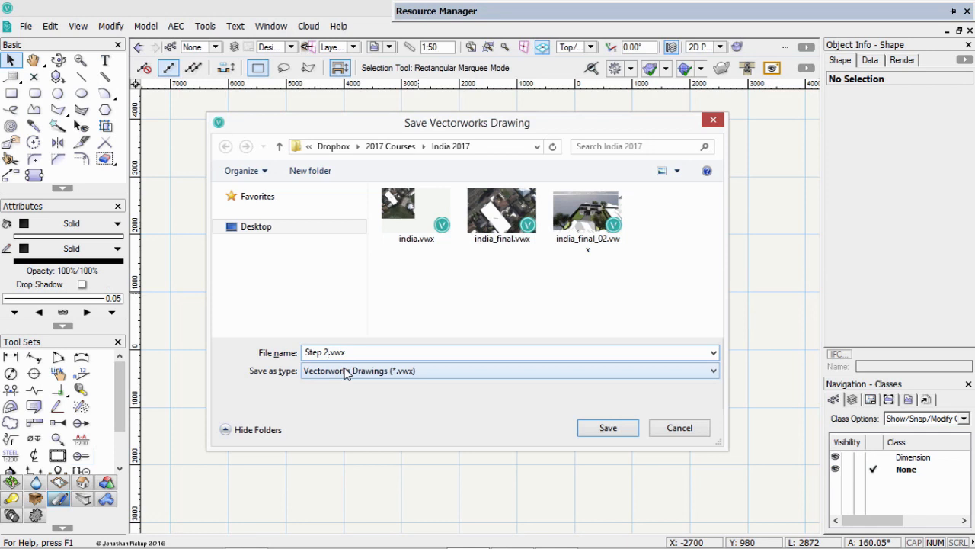
click(610, 428)
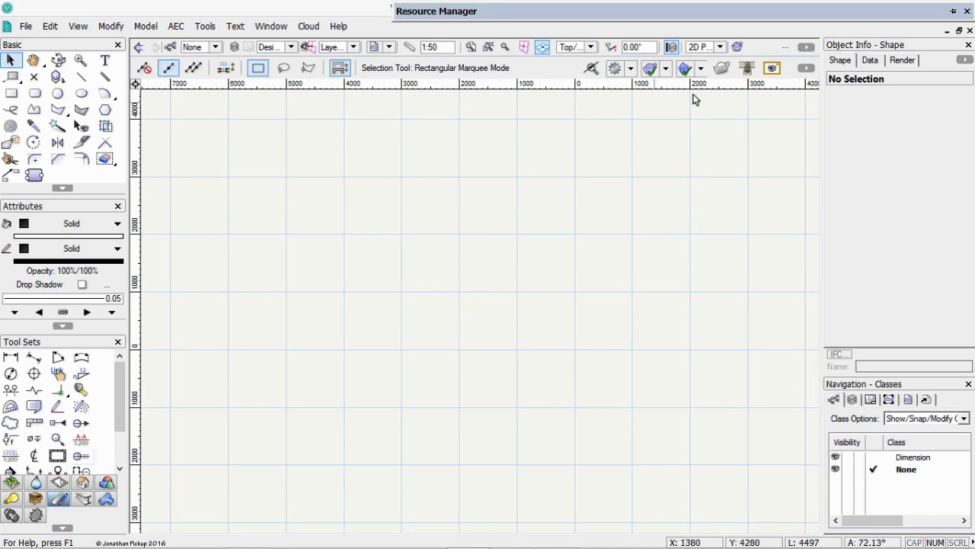
Step: Set the Vectorworks autosave preferences to store backup copies in the custom VW Backup folder location
click(809, 69)
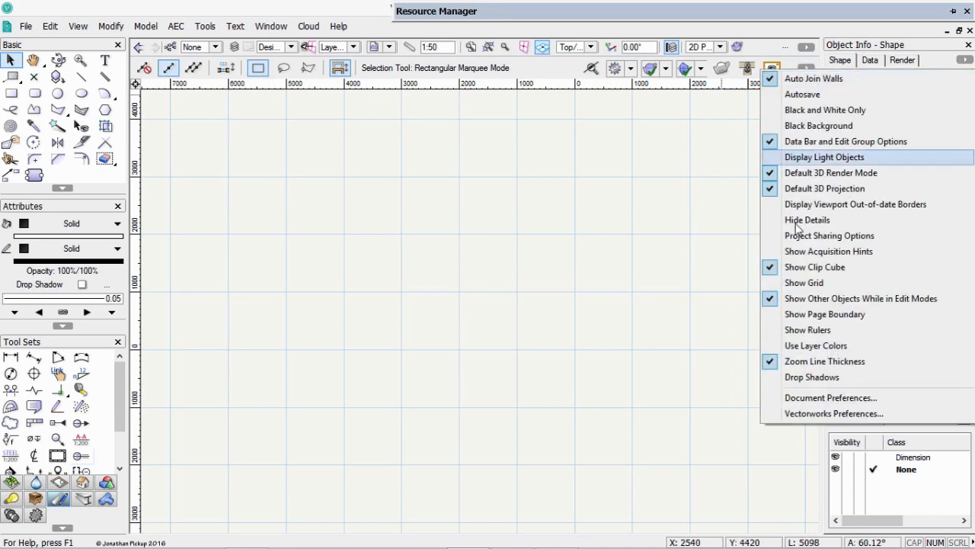
click(812, 413)
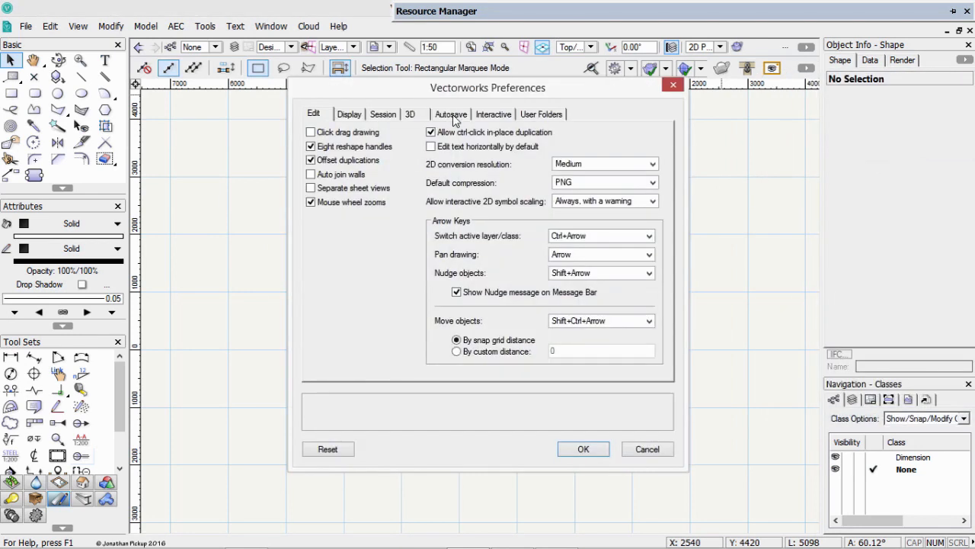
click(452, 114)
click(337, 198)
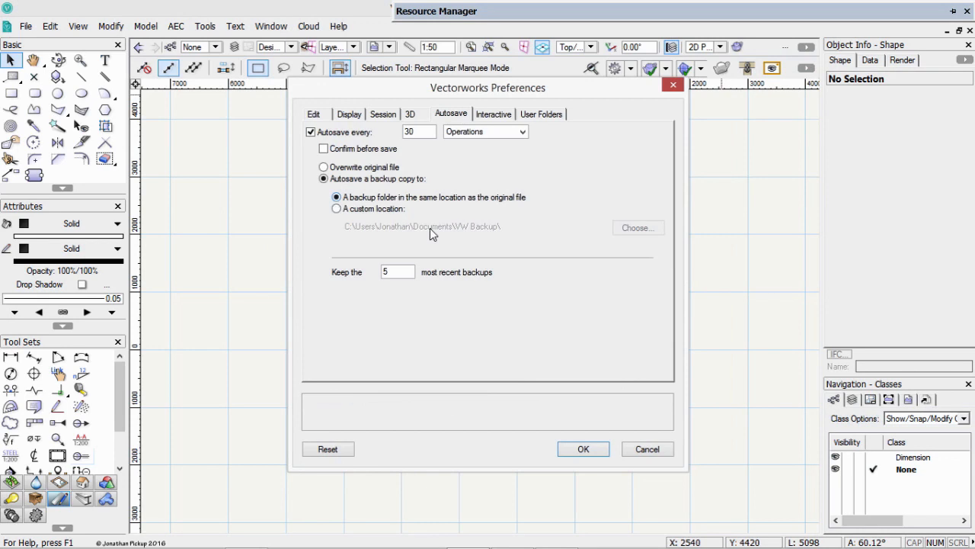
click(337, 209)
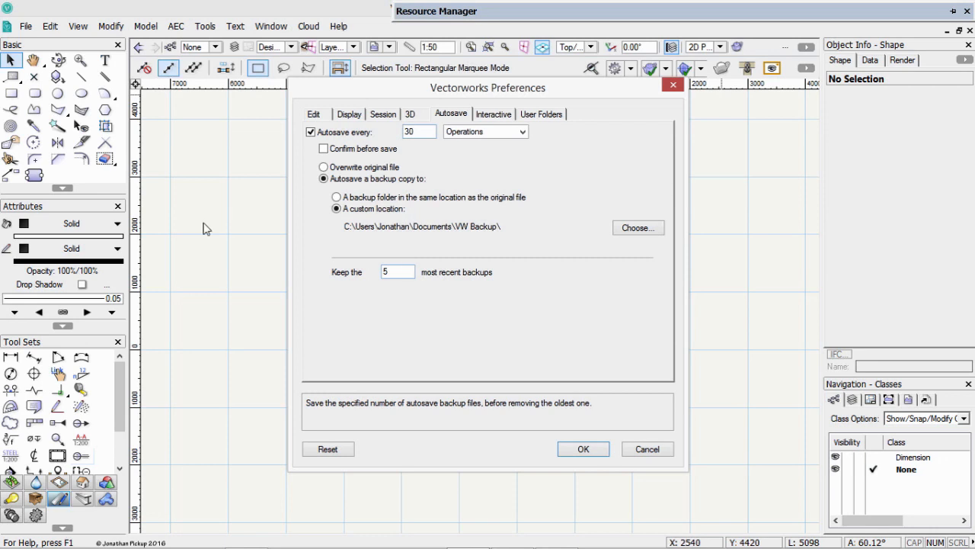
click(579, 450)
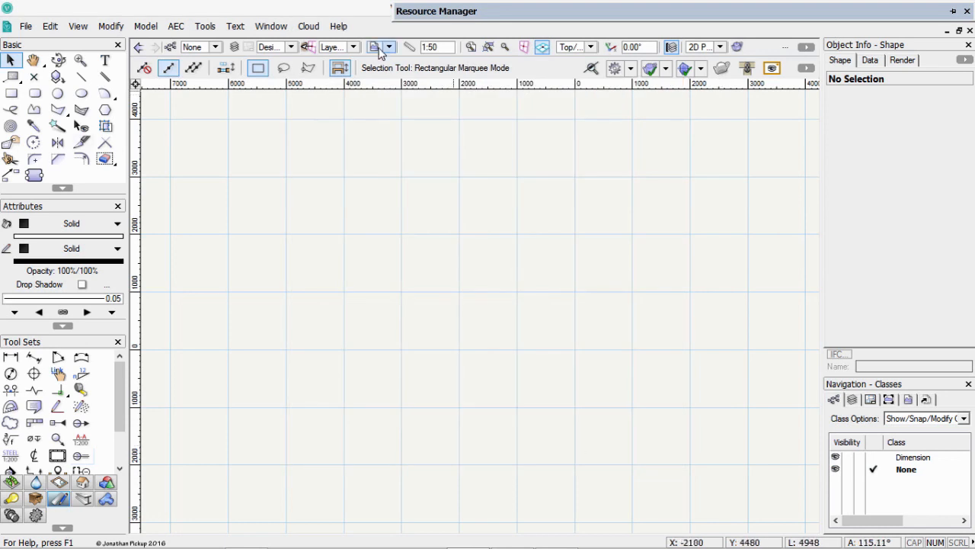
Step: Create a new class named Site-Model
click(471, 48)
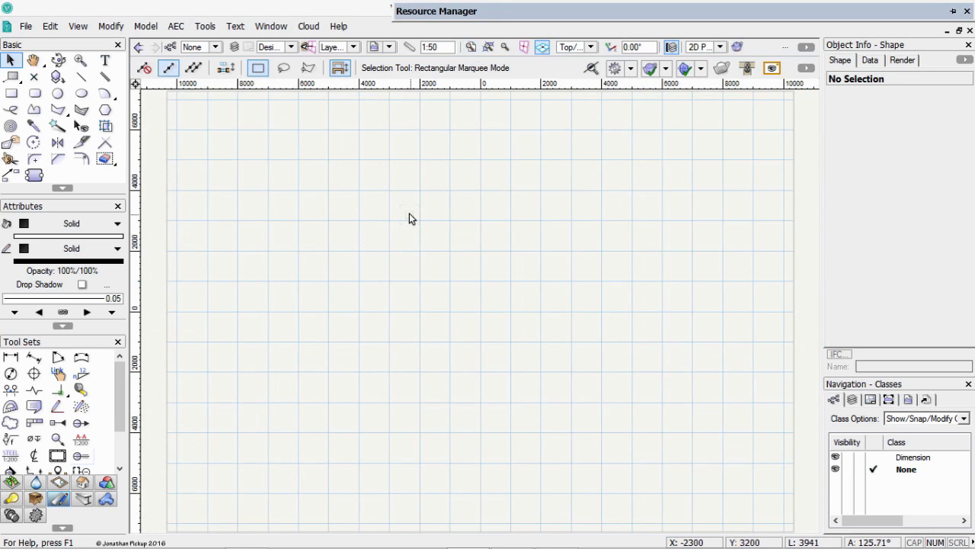
click(852, 400)
click(870, 399)
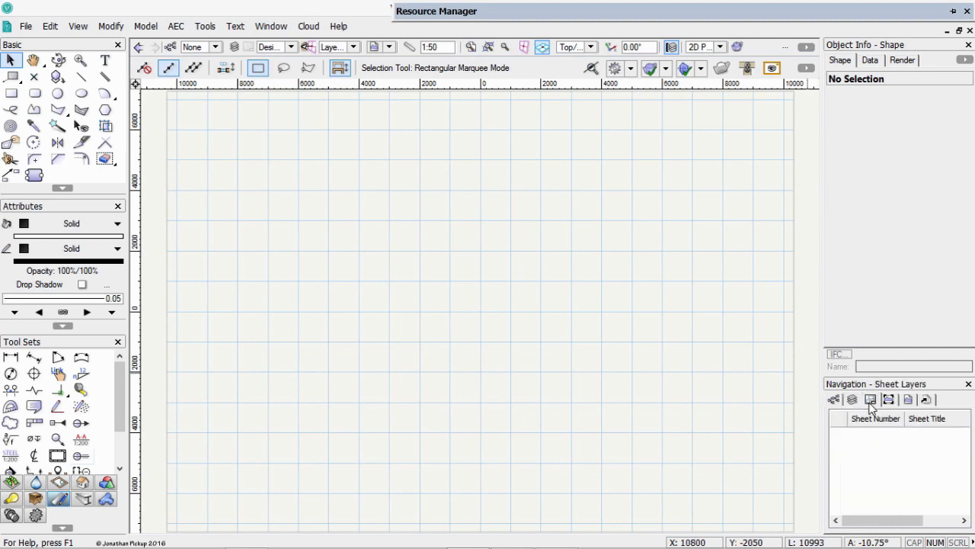
click(834, 400)
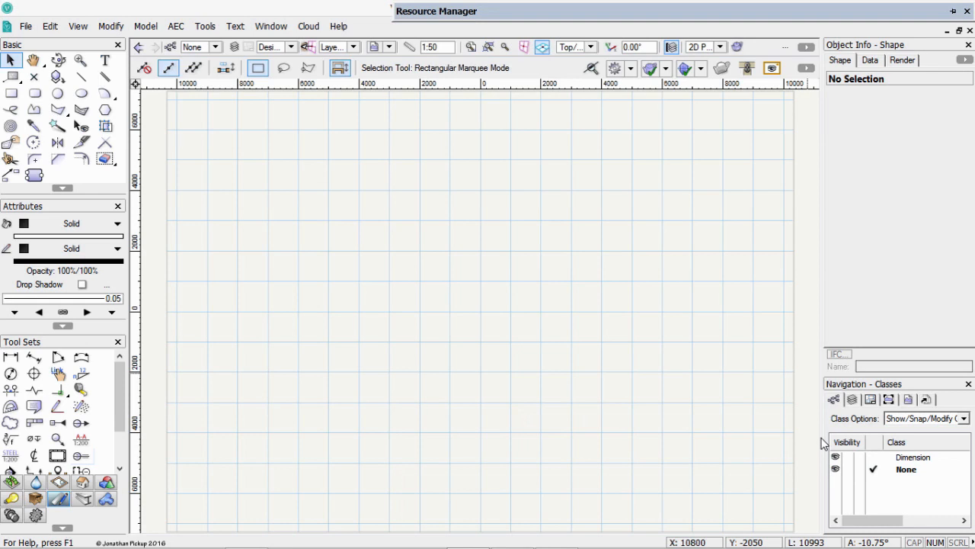
right_click(889, 488)
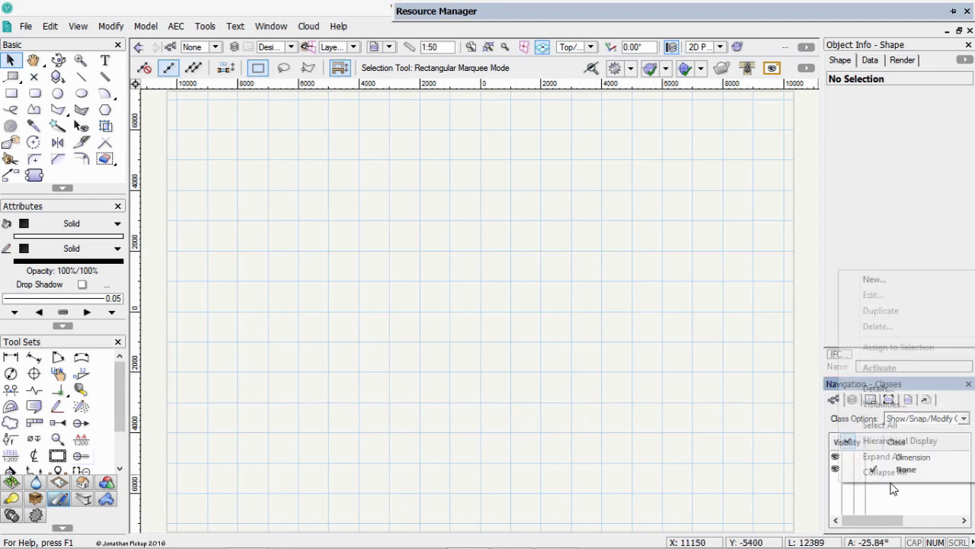
click(873, 280)
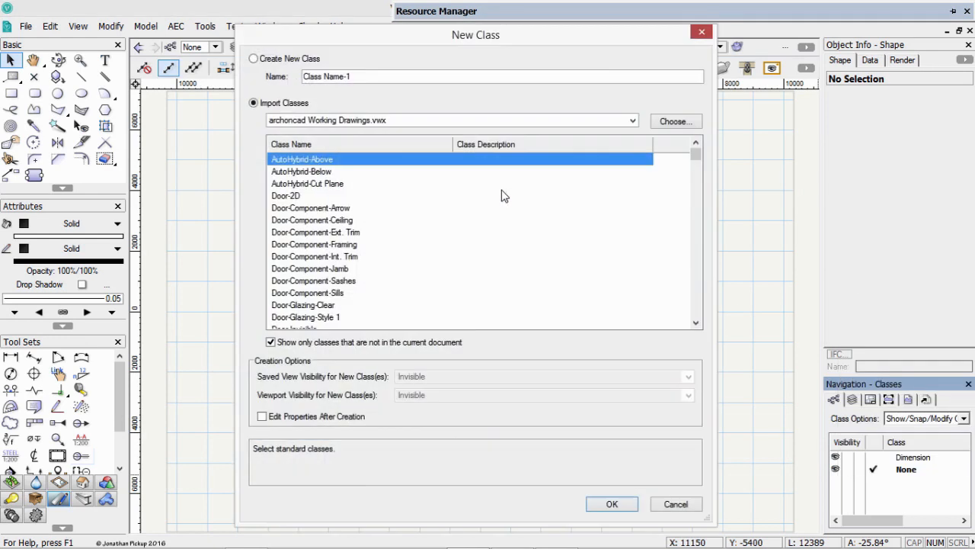
click(306, 77)
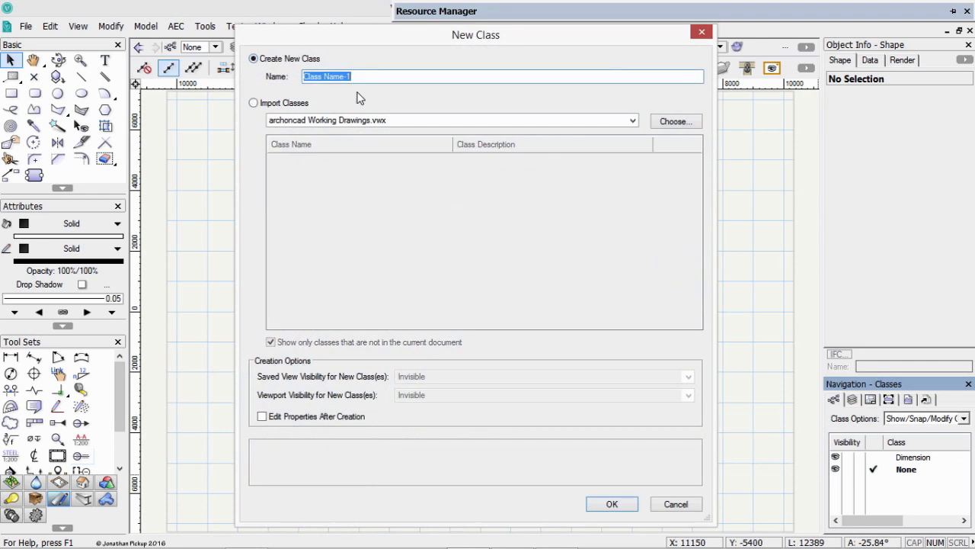
text(Site-Model)
key(Return)
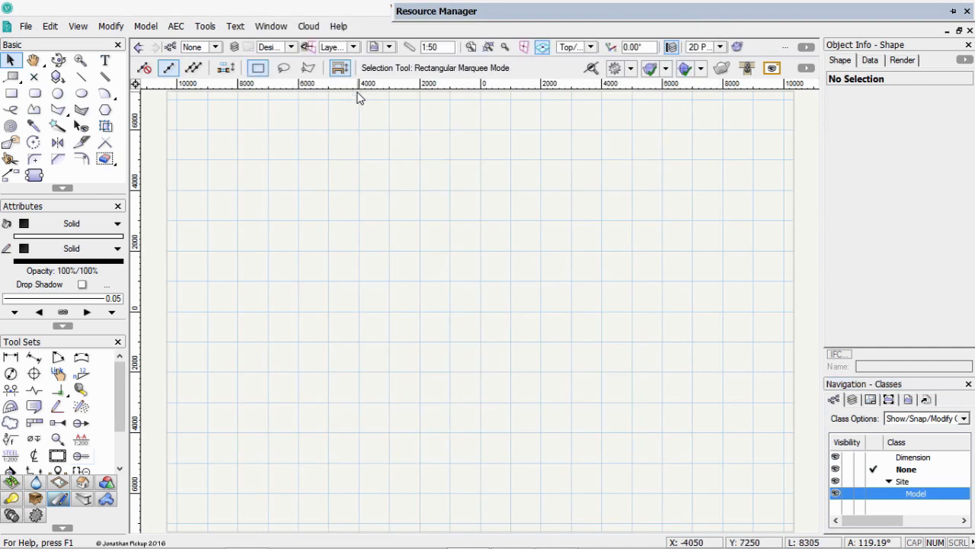
Step: Import the four Site-Massing Model classes for existing and proposed roofs and walls from archoncad Working Drawings.vwx
right_click(887, 503)
click(887, 299)
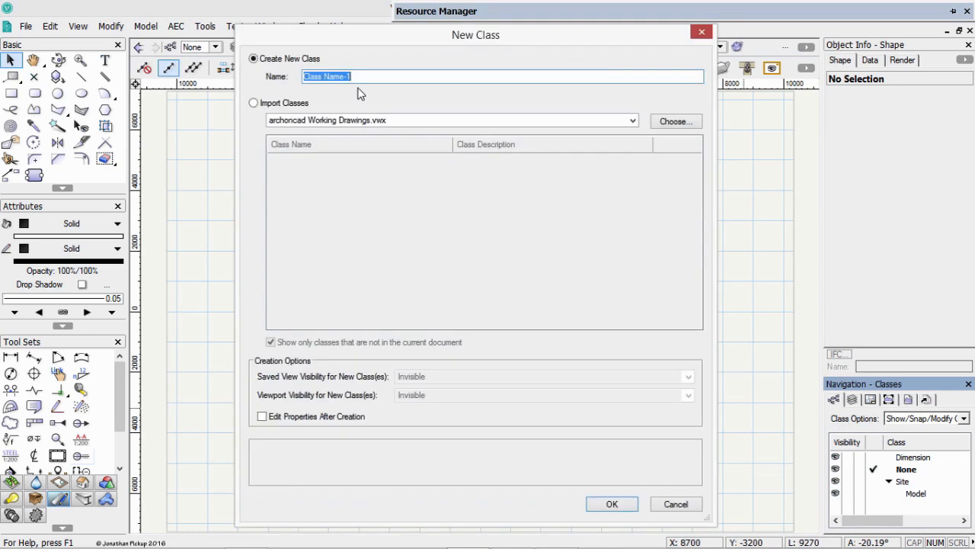
text(Site-Boundary)
click(272, 107)
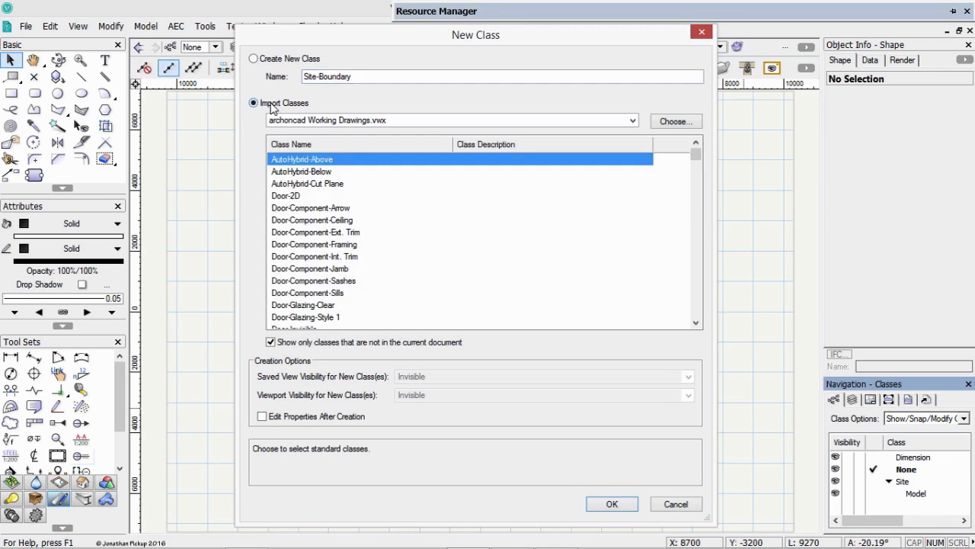
click(406, 119)
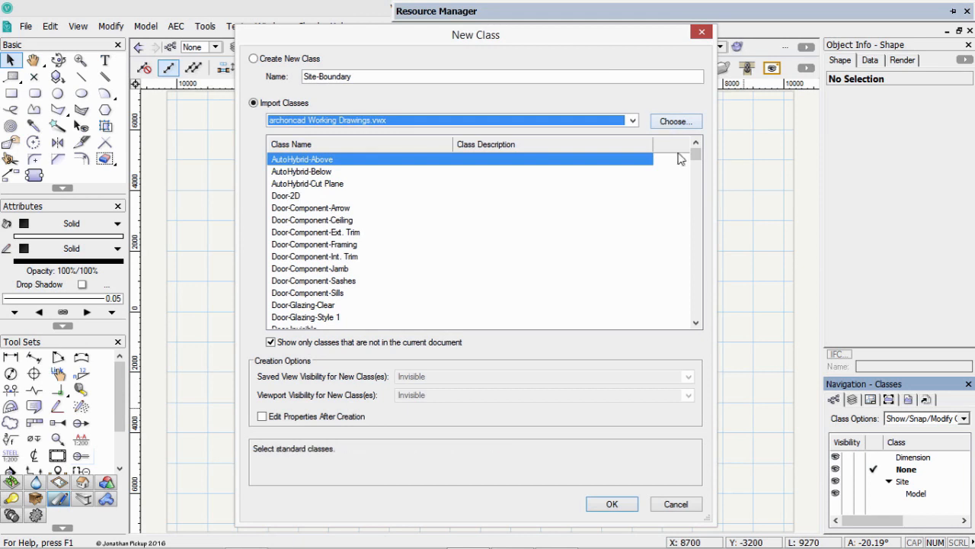
drag(694, 157, 690, 247)
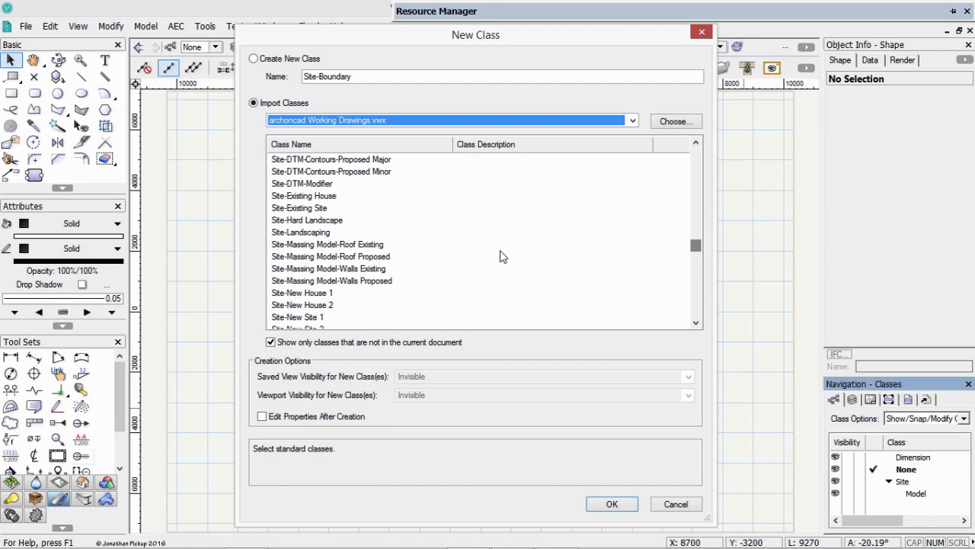
click(307, 245)
shift+click(306, 284)
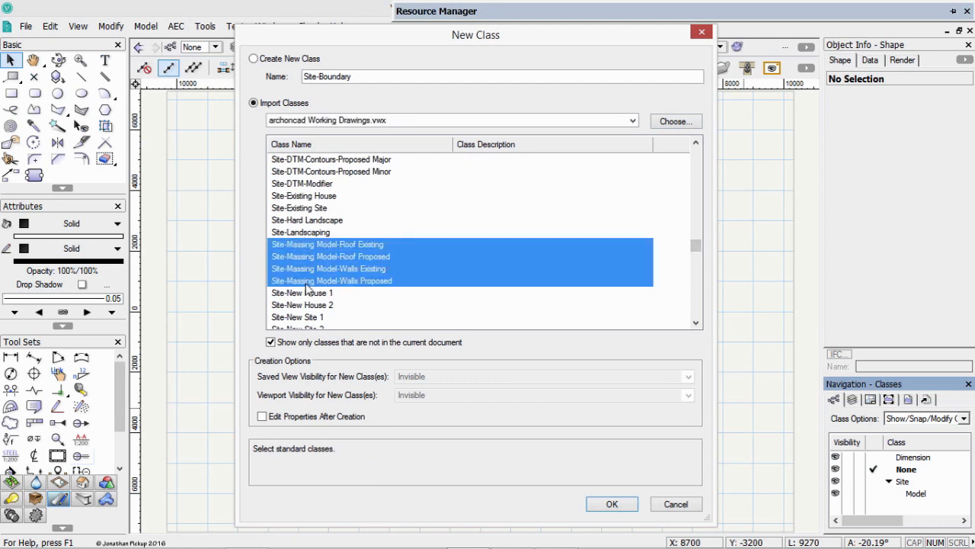
click(611, 505)
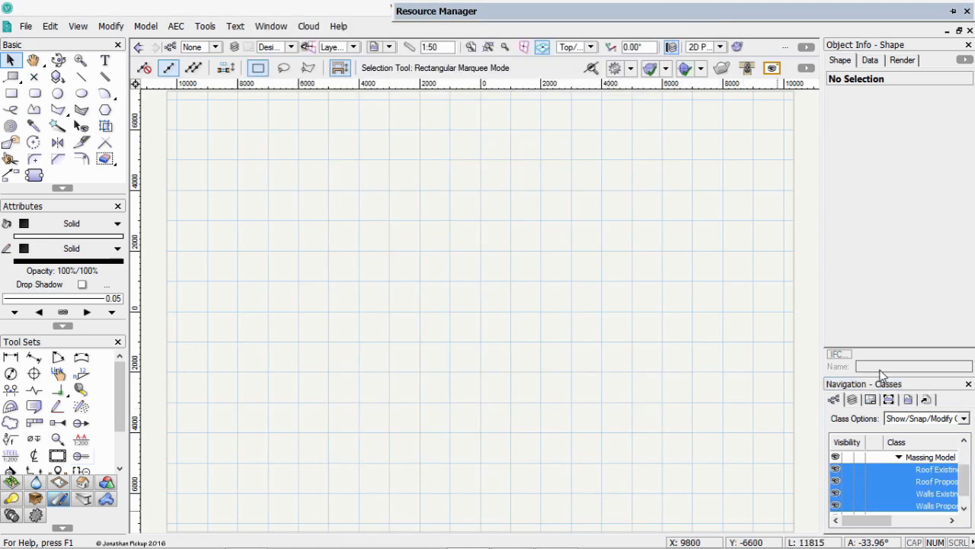
Step: Undock and enlarge the Navigation palette, and collapse the Massing Model group in the class hierarchy after viewing its classes
drag(876, 384, 605, 116)
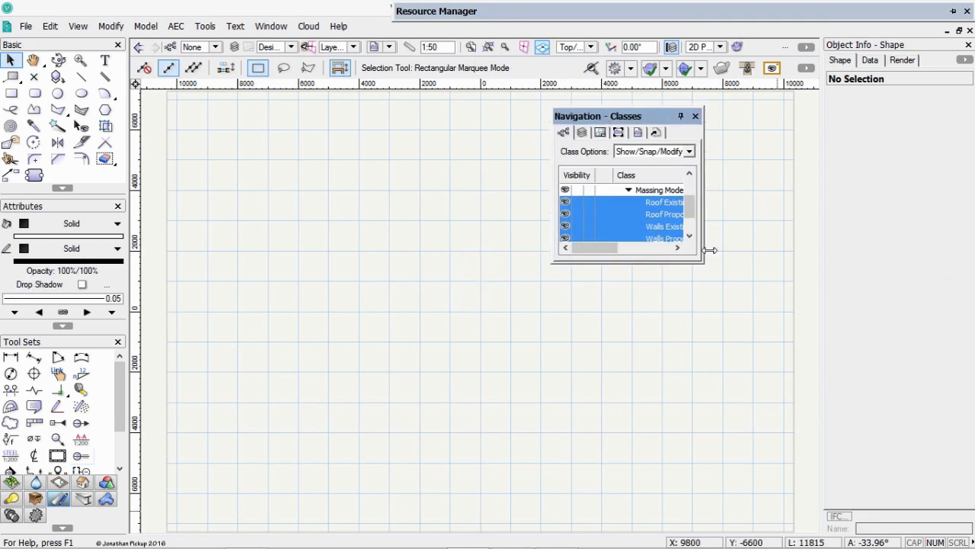
drag(703, 264, 811, 448)
click(628, 227)
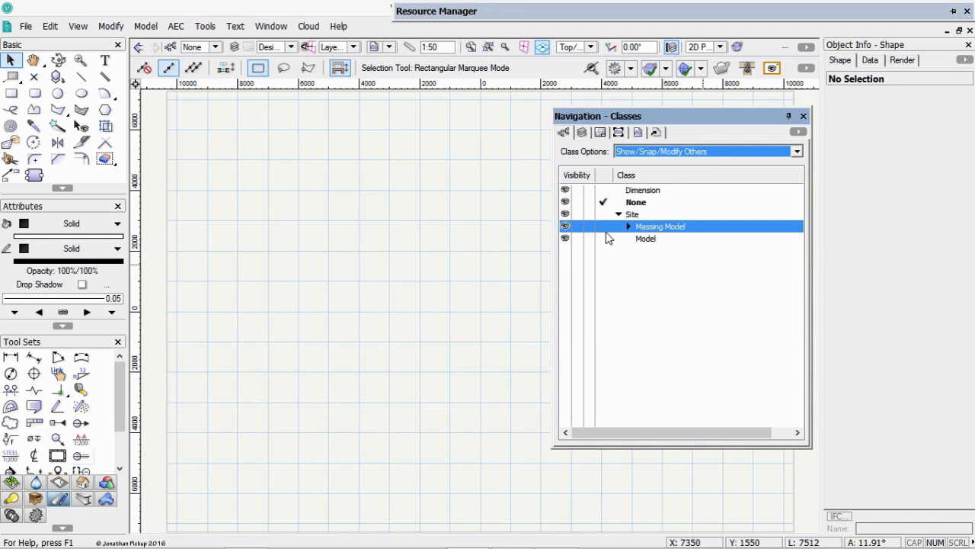
click(797, 132)
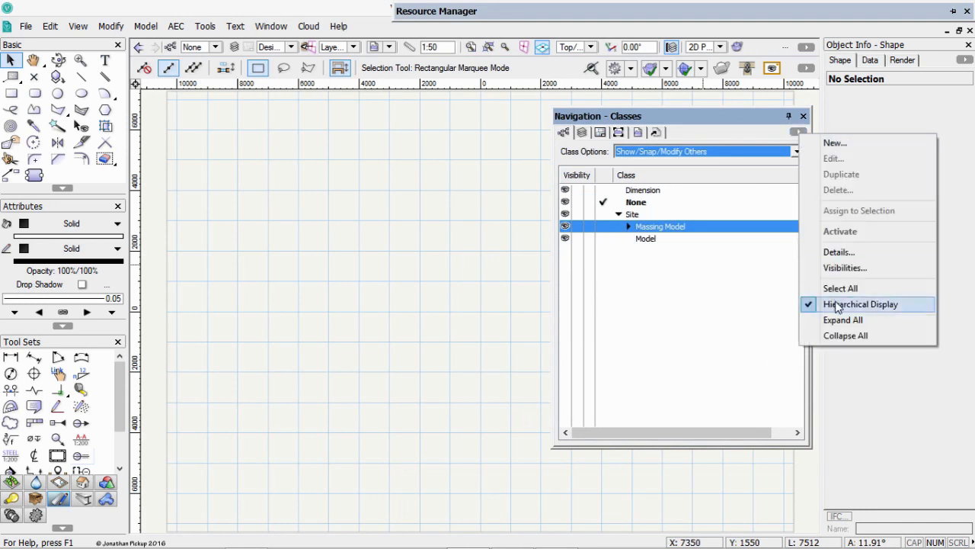
click(734, 289)
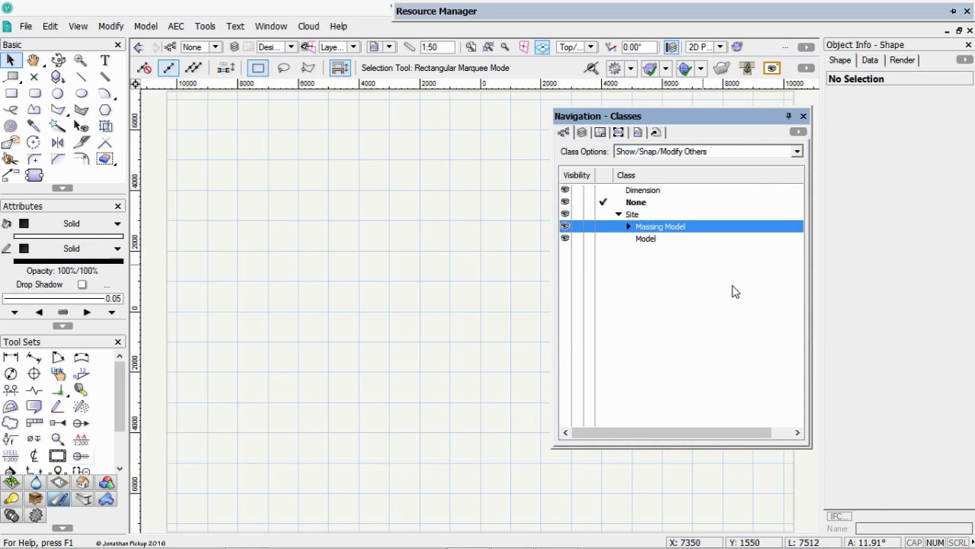
click(629, 227)
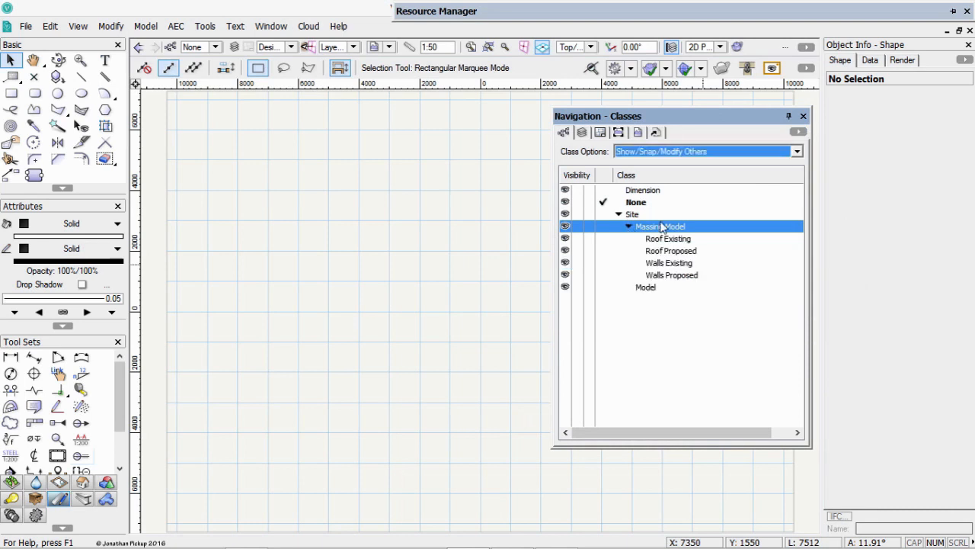
click(630, 228)
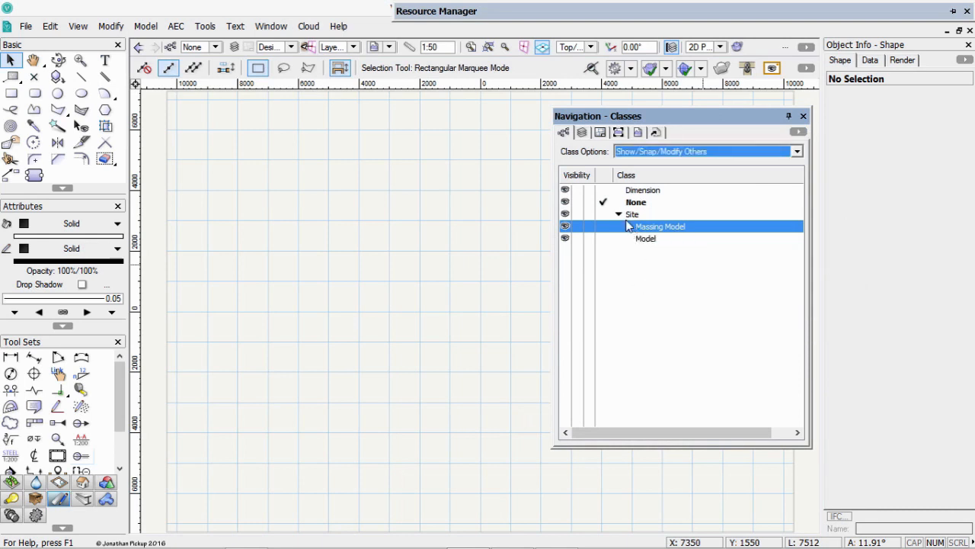
Step: Collapse the Site group in the class hierarchy and create a new class named Wall-NEW
click(621, 214)
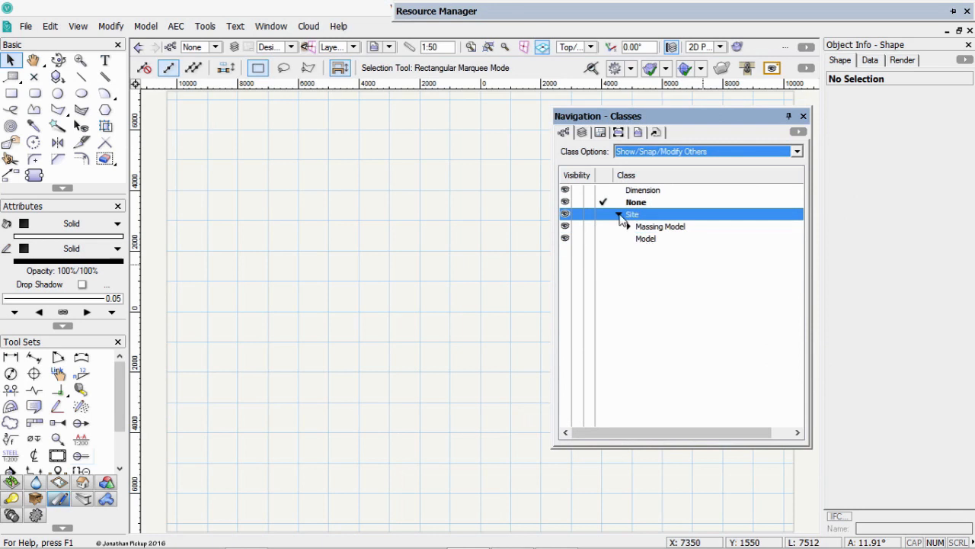
click(619, 215)
click(170, 48)
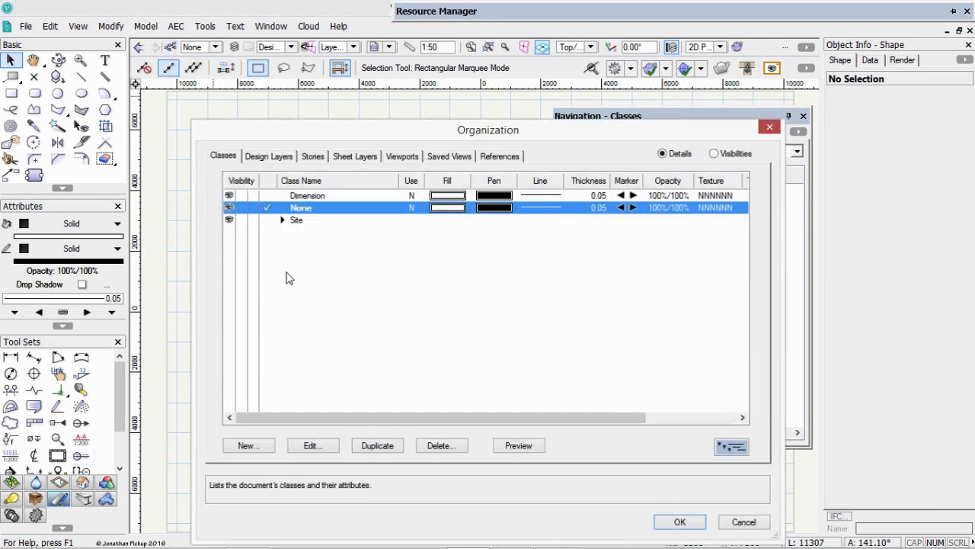
click(251, 445)
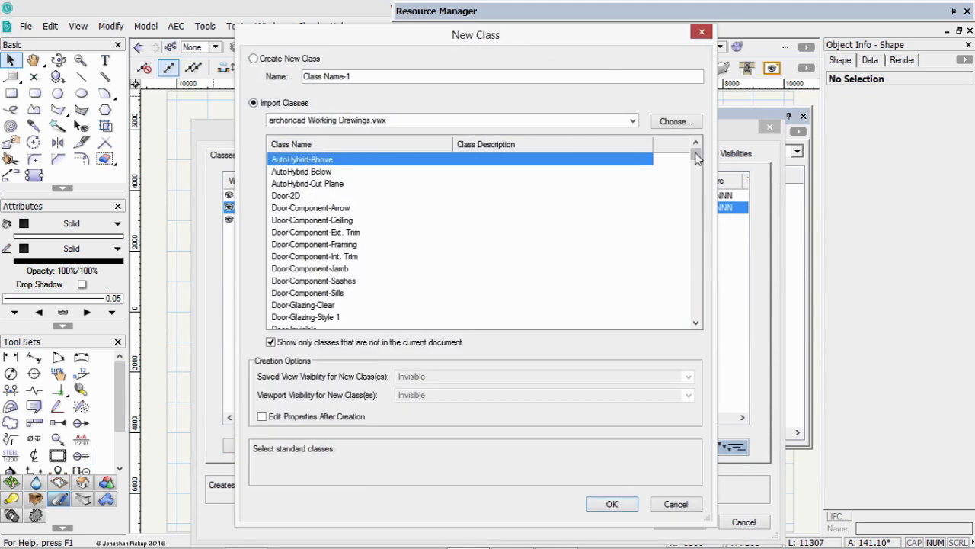
drag(695, 156, 696, 279)
click(299, 59)
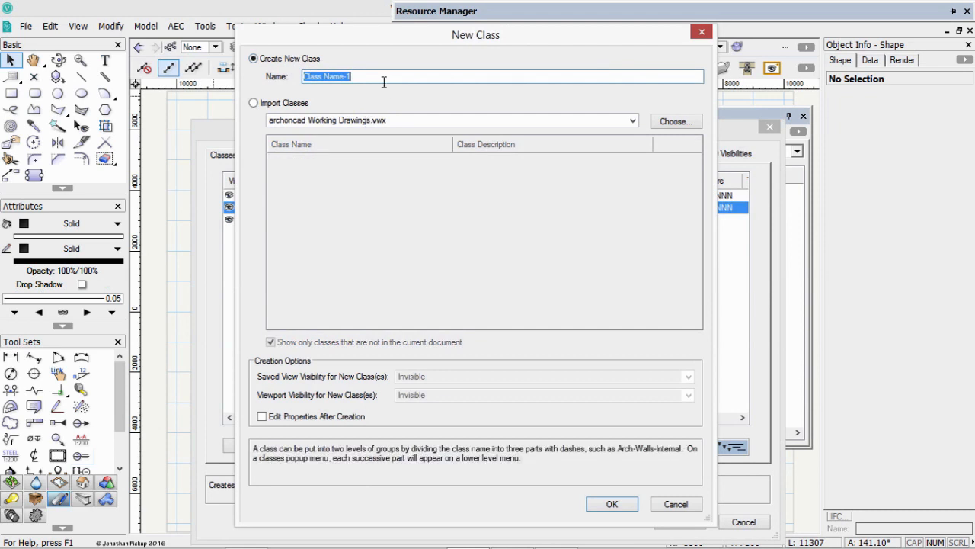
text(Wall-NEW)
click(612, 505)
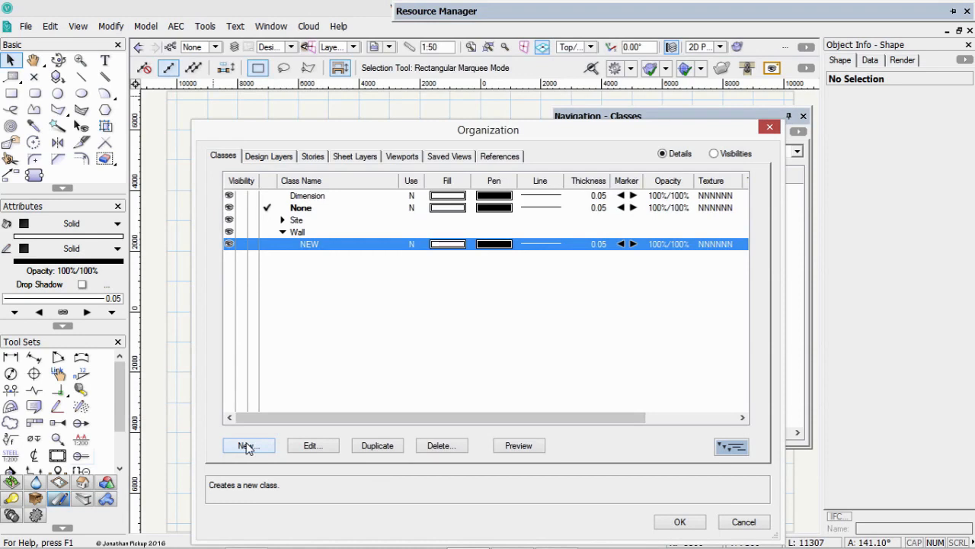
click(680, 523)
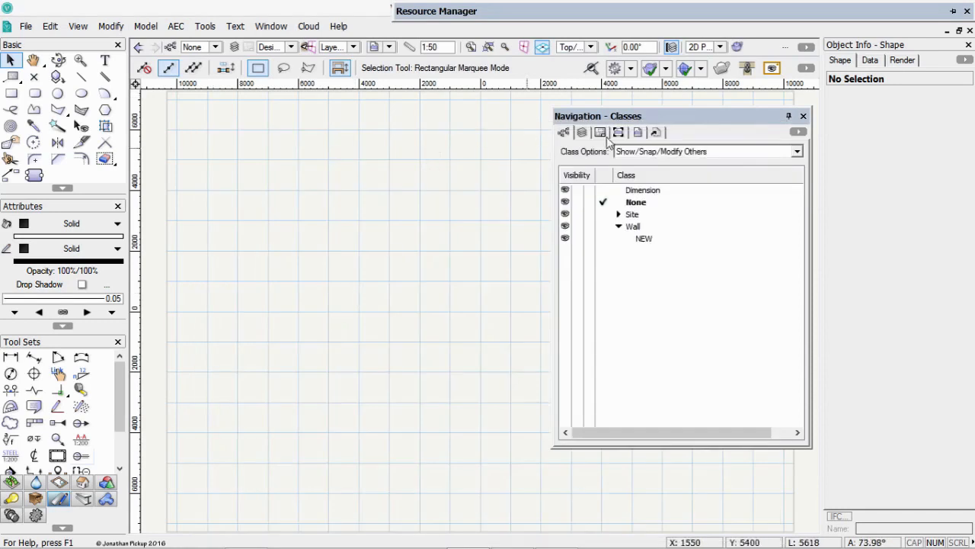
Step: Dock the Navigation palette back beneath the Object Info palette
drag(616, 116, 893, 387)
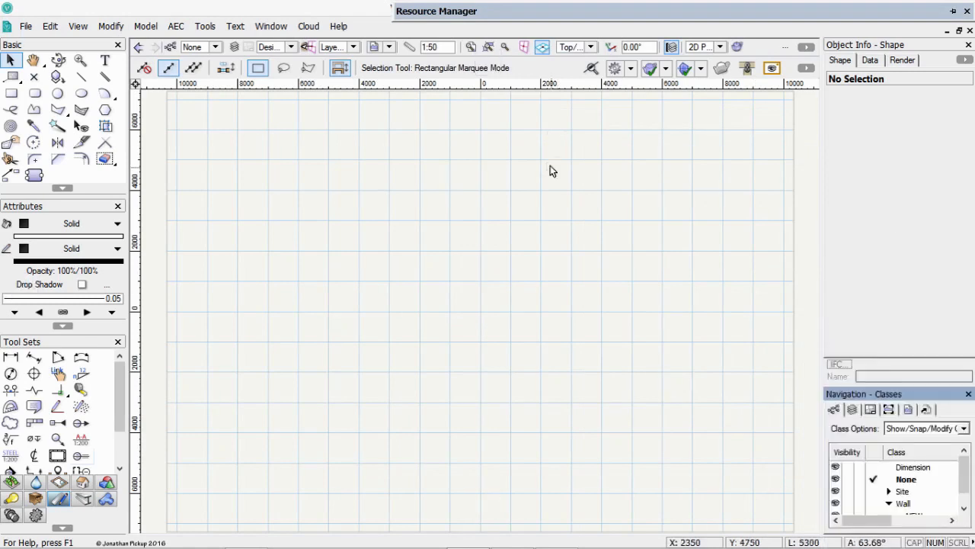